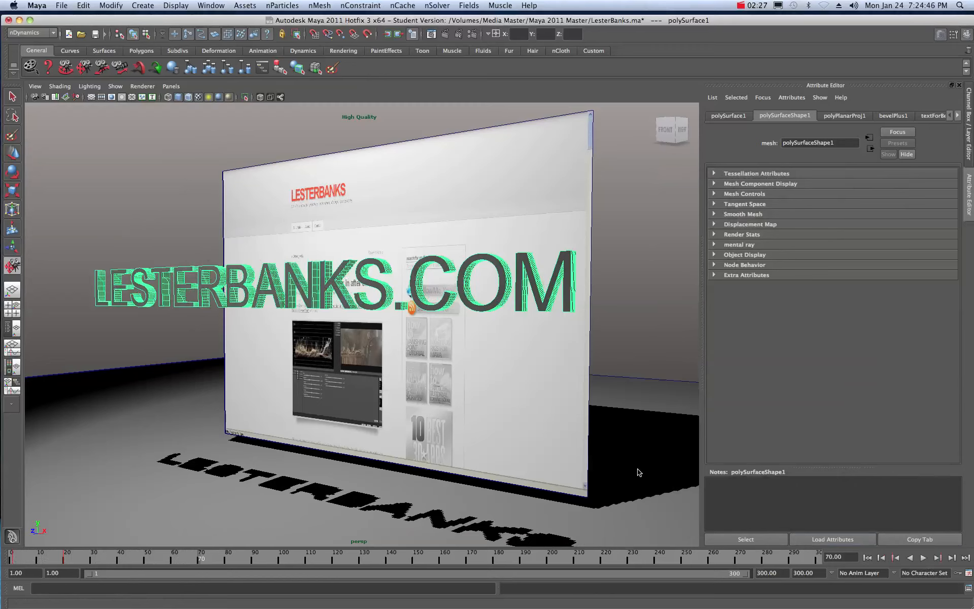
# Play the LESTERBANKS.COM text animation from frame 1 to about frame 66.
pyautogui.moveTo(108, 558); pyautogui.dragTo(4, 559)
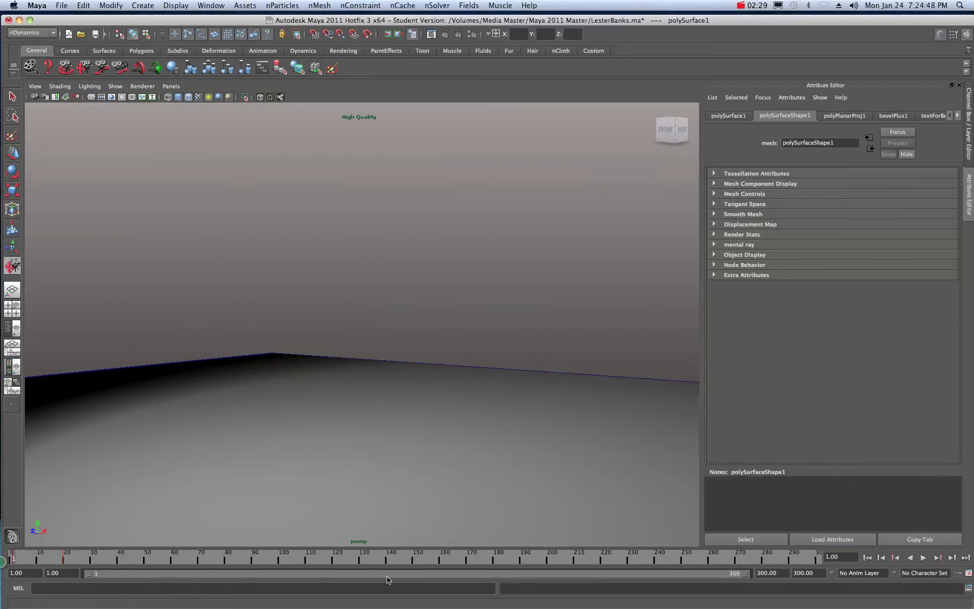
pyautogui.click(924, 557)
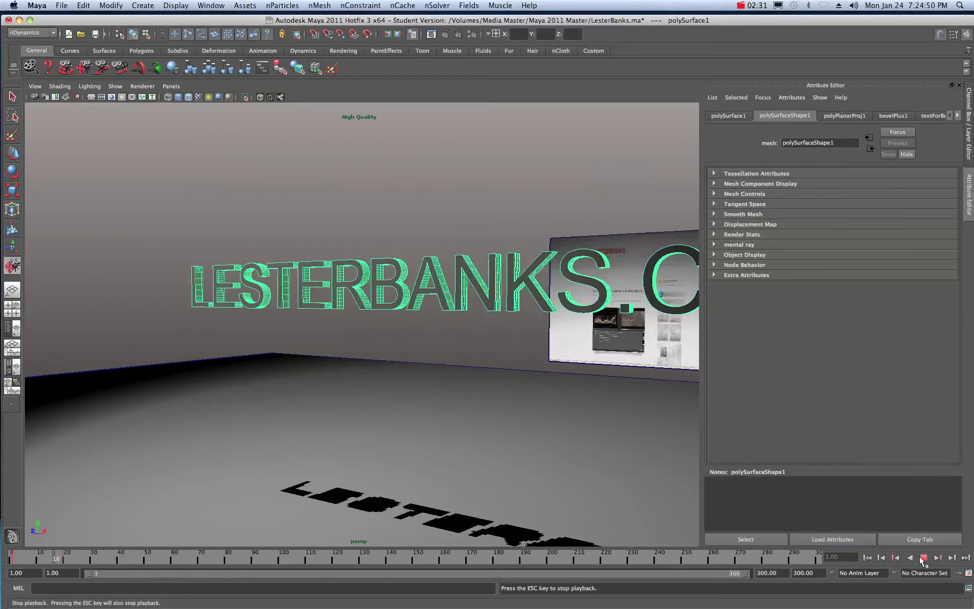
pyautogui.click(923, 558)
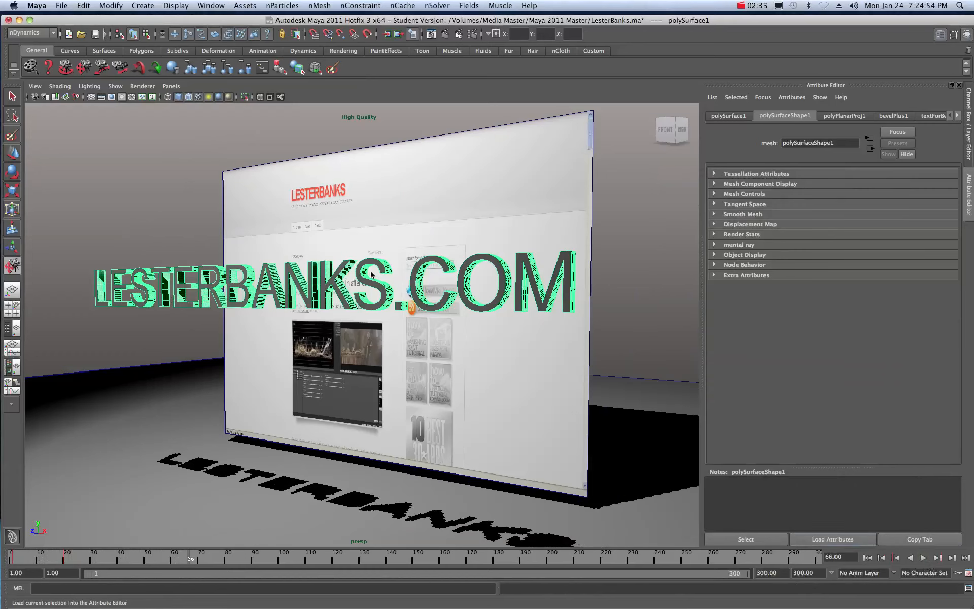
# Open the recent scene nParticles_Tearable_Demo.ma without saving the changes to LesterBanks.ma.
pyautogui.click(68, 7)
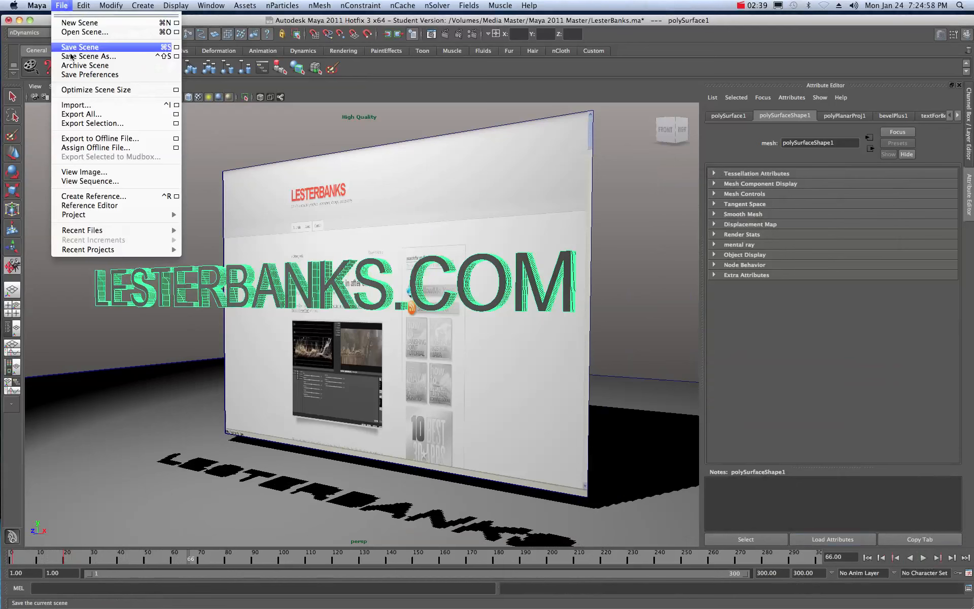
pyautogui.moveTo(92, 232)
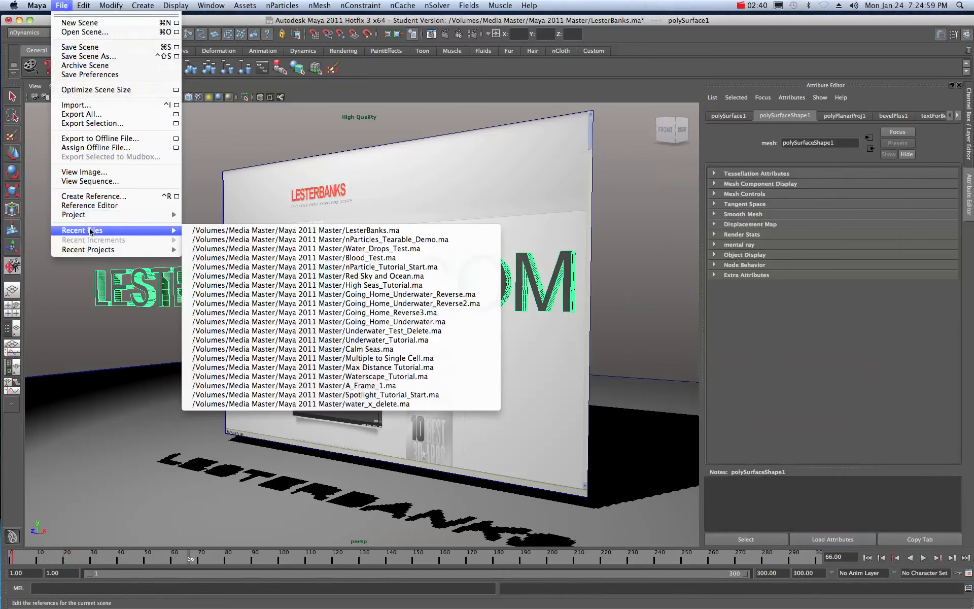
pyautogui.click(293, 239)
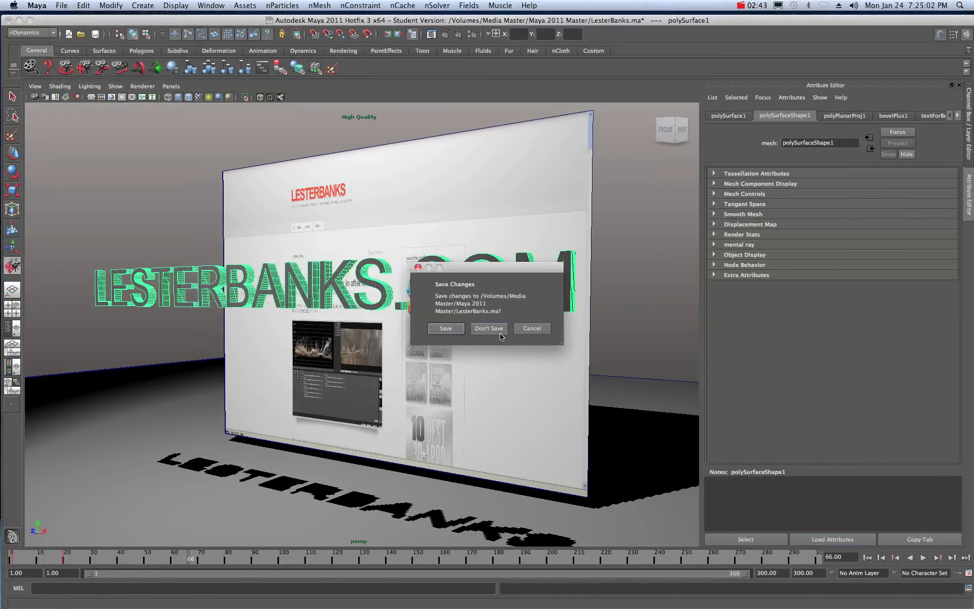
pyautogui.click(488, 328)
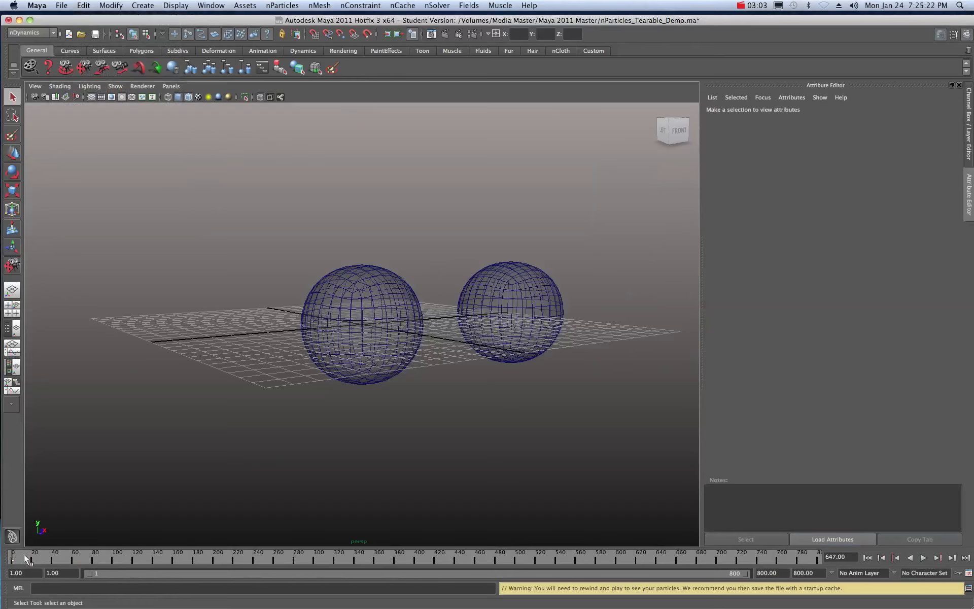
# Play the particle simulation from frame 1 to about frame 26 to view particles filling the sphere.
pyautogui.click(866, 557)
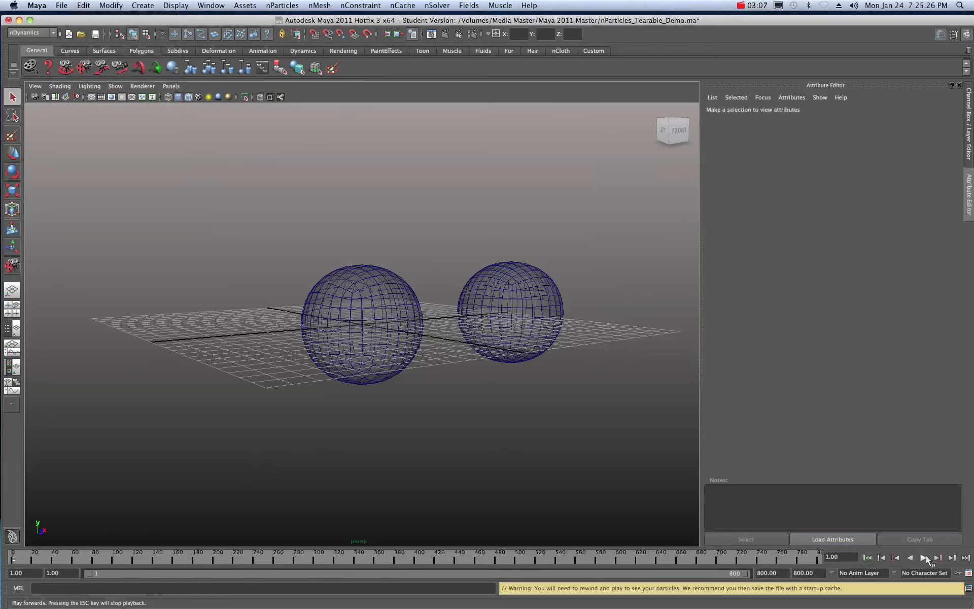
pyautogui.click(923, 557)
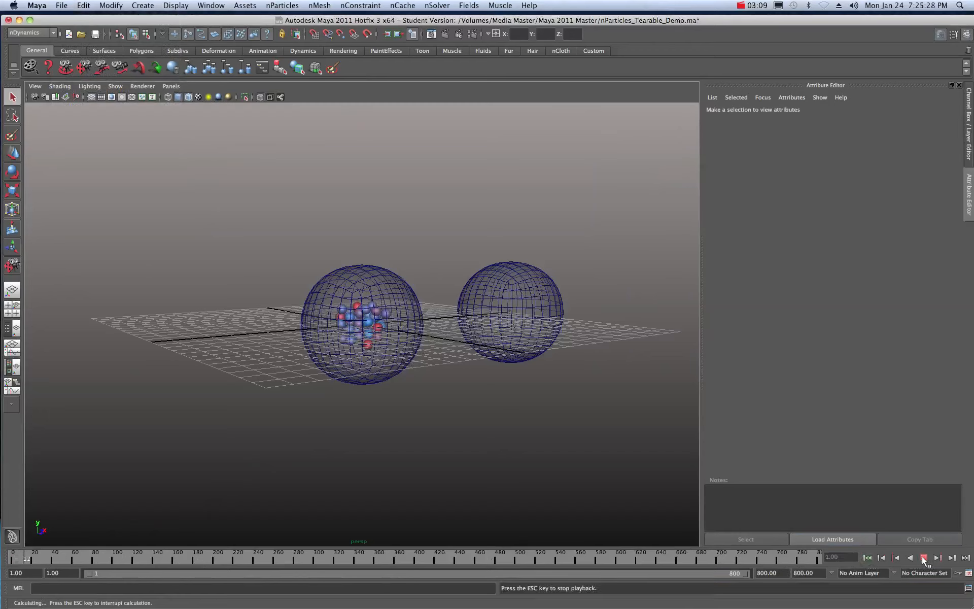
pyautogui.press('Escape')
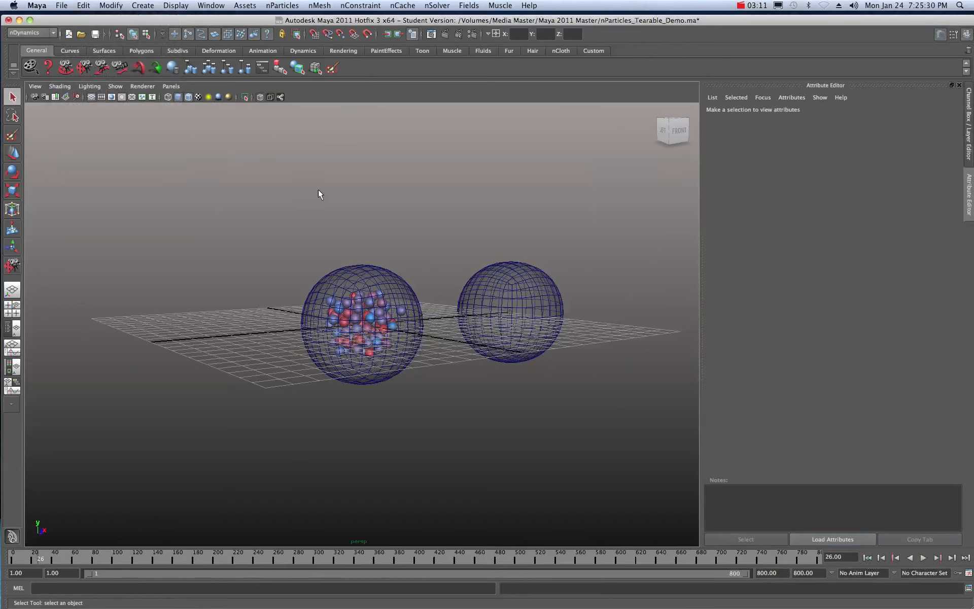
# Turn off X-ray display and continue the simulation to about frame 348 to watch the sphere inflate.
pyautogui.click(261, 97)
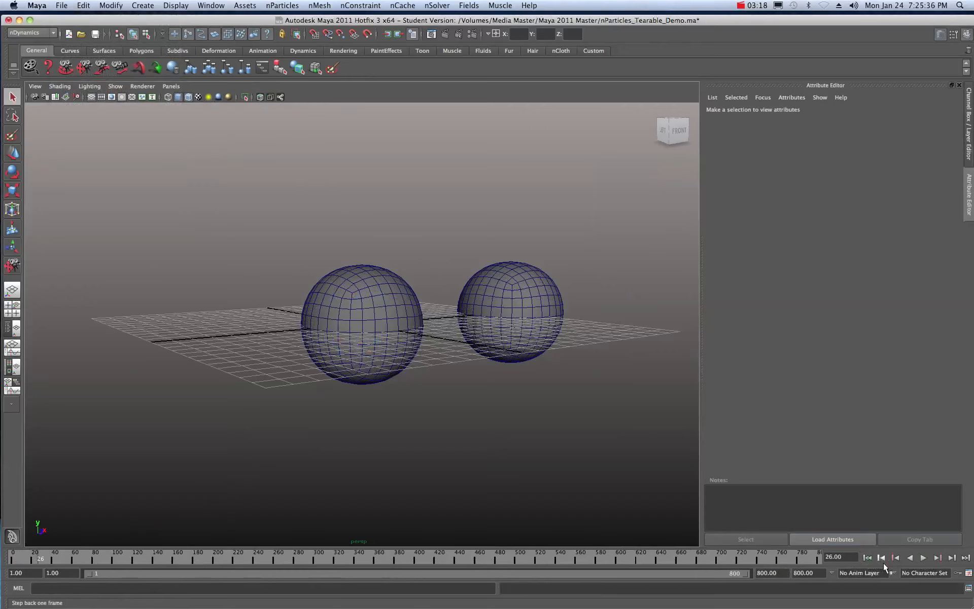
pyautogui.click(922, 558)
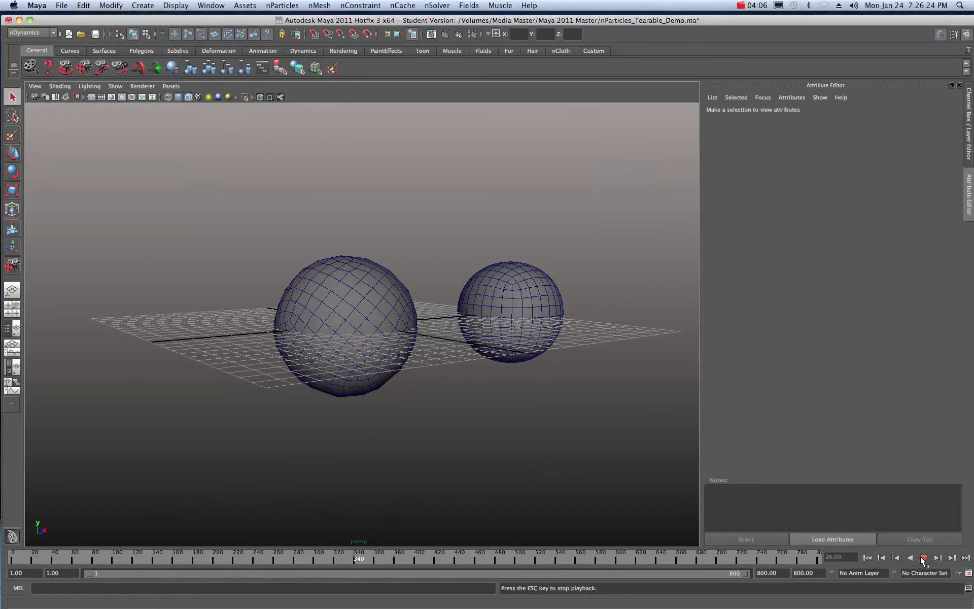
pyautogui.press('Escape')
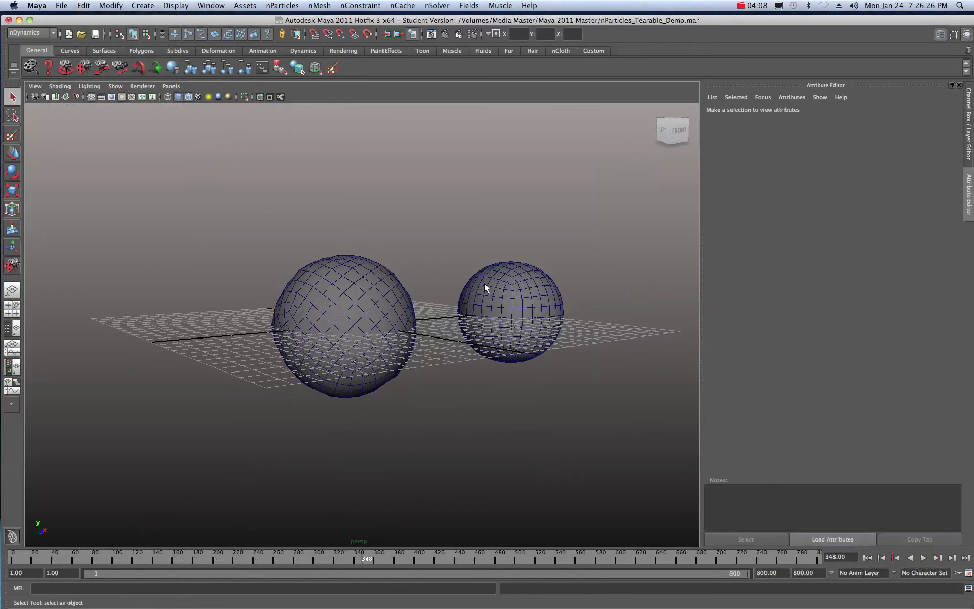
# Turn X-ray display back on and continue the simulation to about frame 563 to view the particles inside the sphere.
pyautogui.click(260, 96)
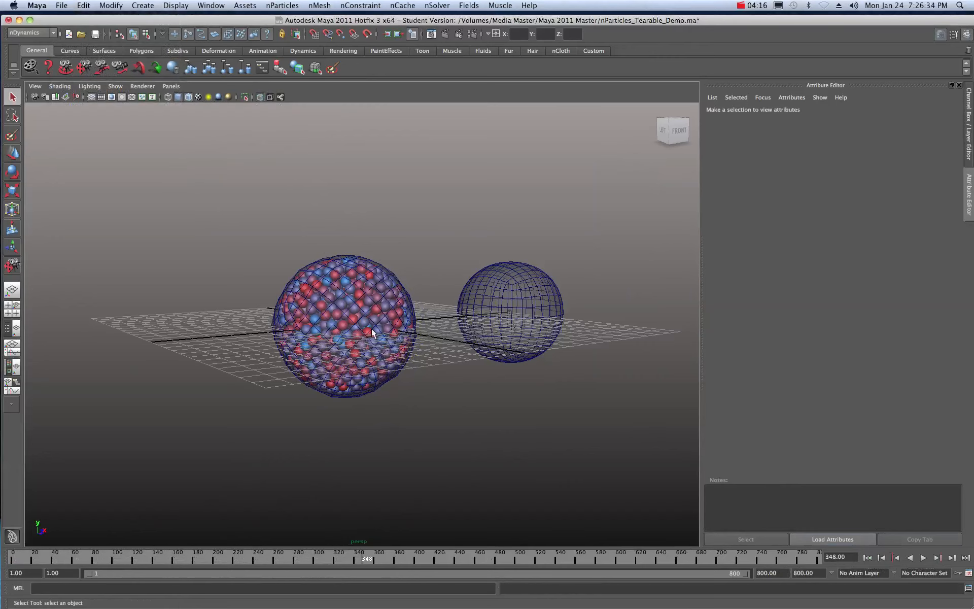
pyautogui.click(922, 558)
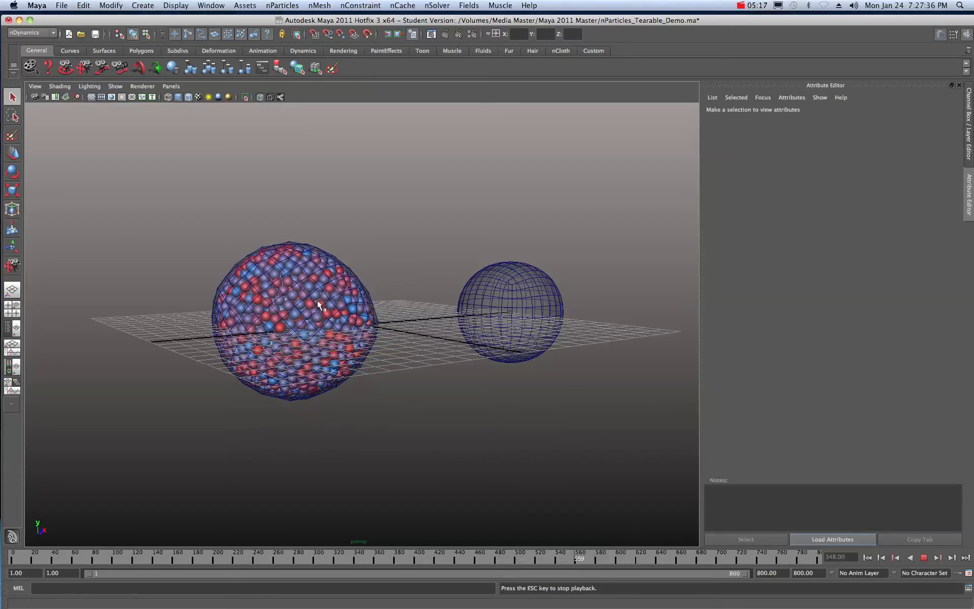
pyautogui.press('Escape')
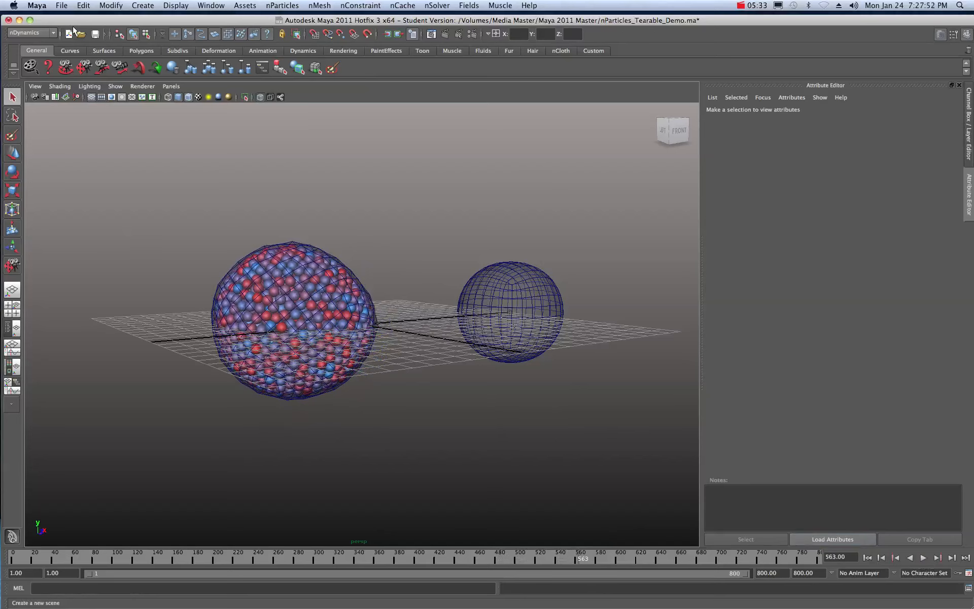
# Create a new scene without saving the changes to nParticles_Tearable_Demo.ma.
pyautogui.click(62, 6)
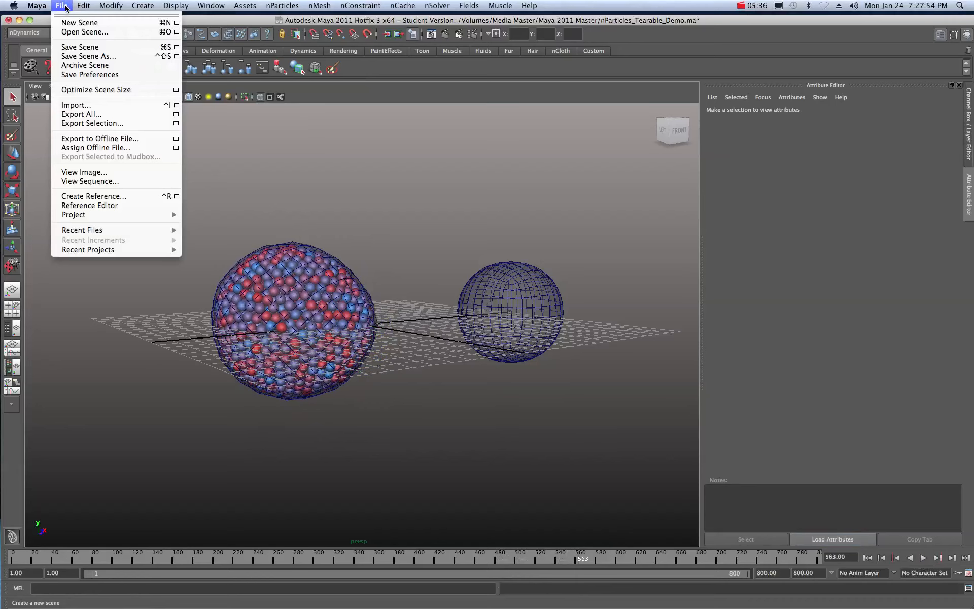
pyautogui.click(66, 24)
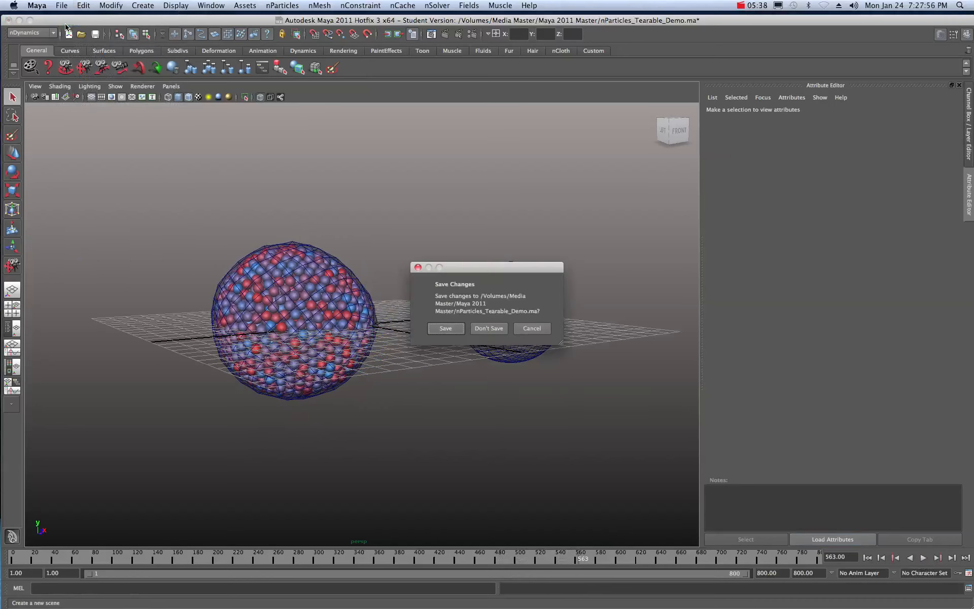
pyautogui.click(485, 330)
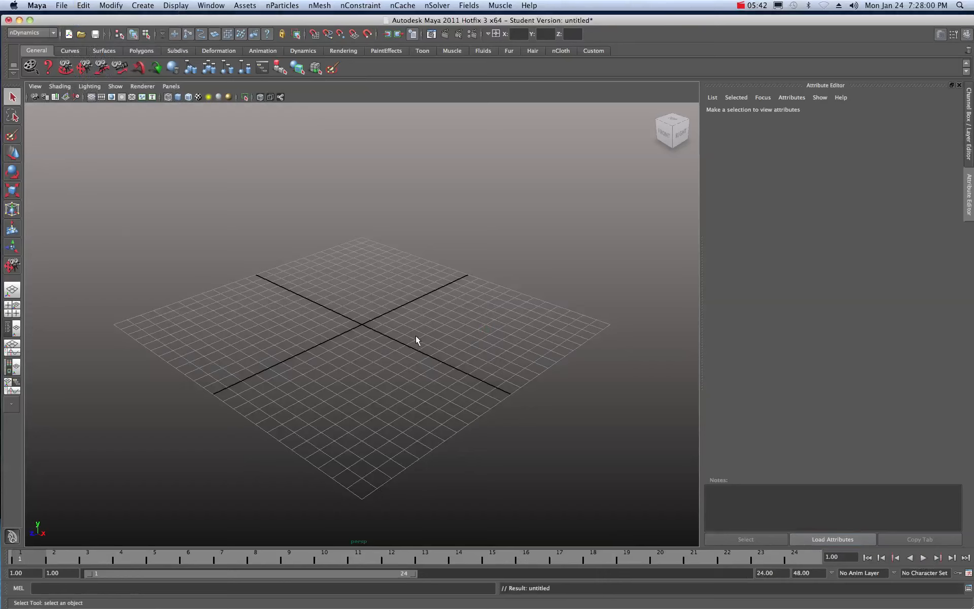
# Extend the timeline's playback range to end at frame 800.
pyautogui.moveTo(786, 576); pyautogui.dragTo(750, 573)
pyautogui.write('800')
pyautogui.press('Return')
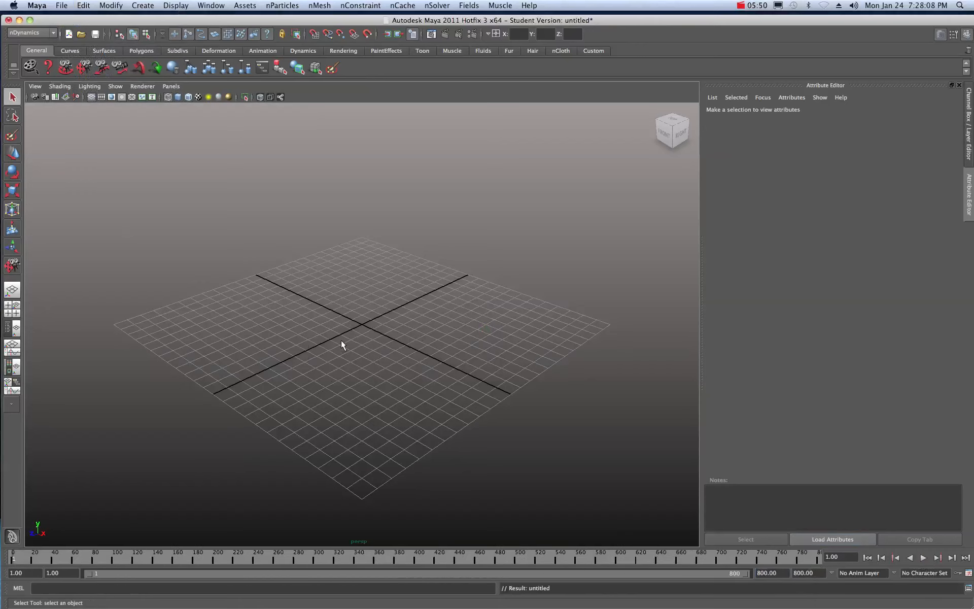
# Switch to the Polygons module and create a polygon cube near the grid's centre, about 9.1 wide, 2.9 high and 5.6 deep.
pyautogui.click(50, 33)
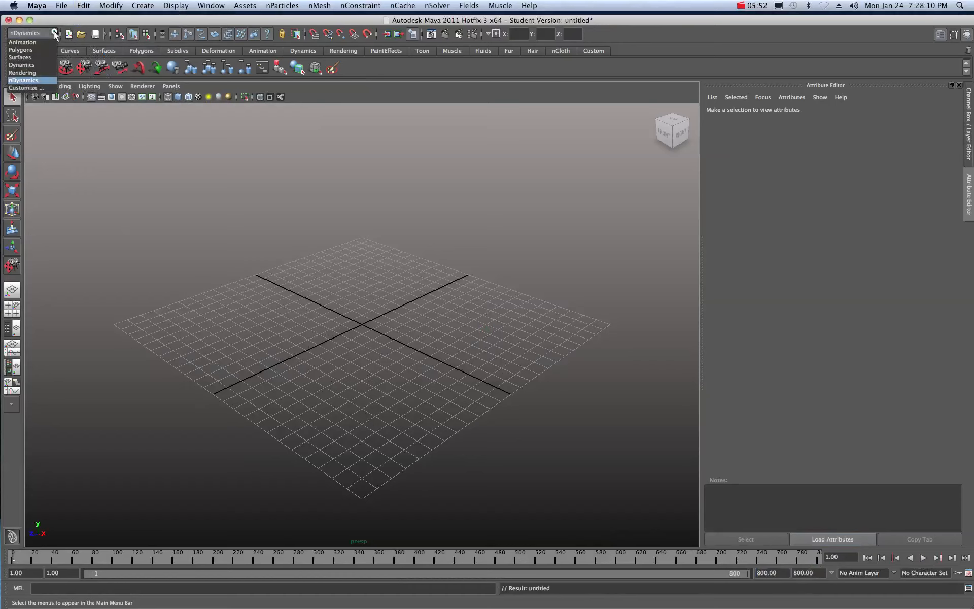
pyautogui.click(35, 50)
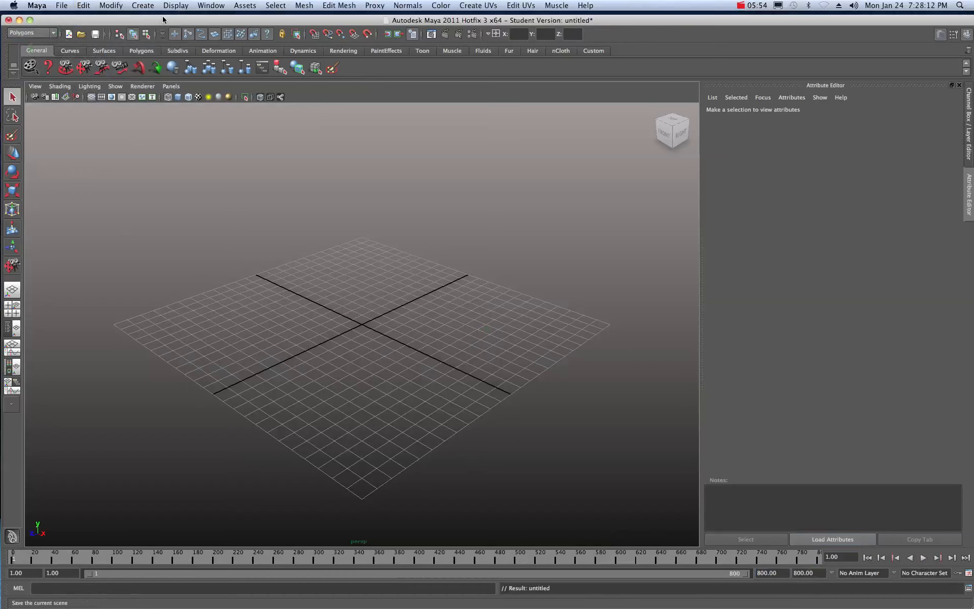
pyautogui.click(147, 6)
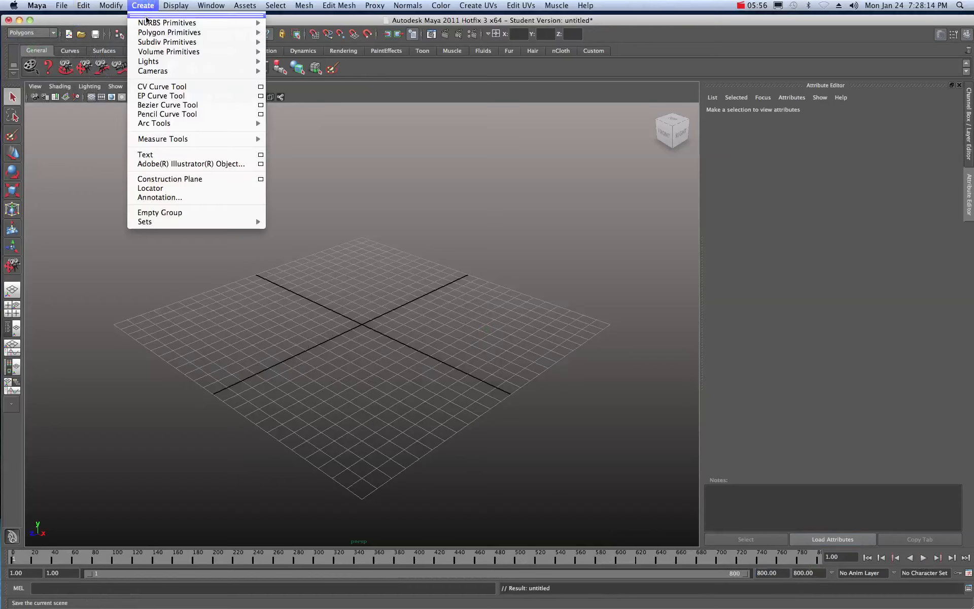
pyautogui.moveTo(180, 35)
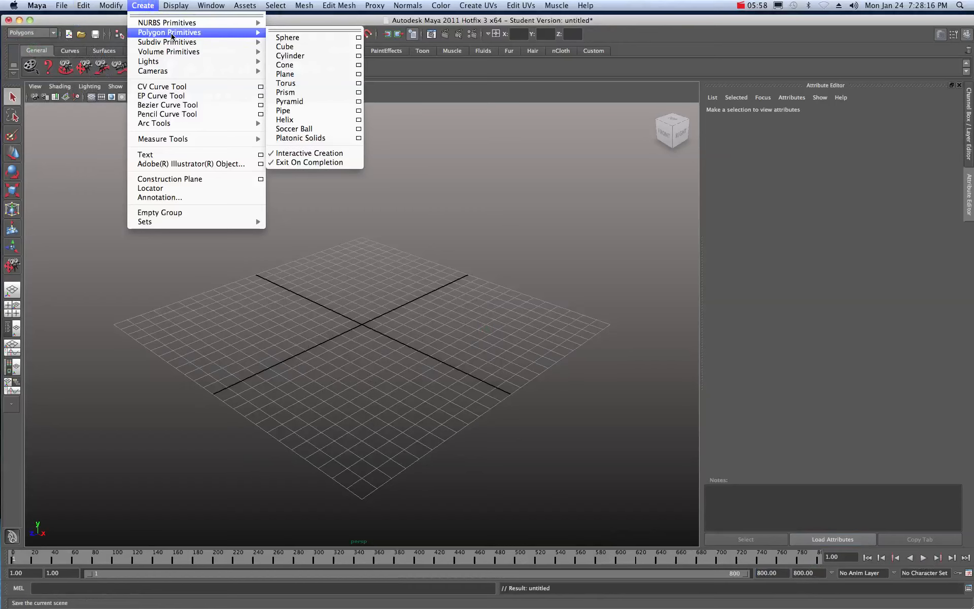
pyautogui.click(285, 47)
pyautogui.moveTo(373, 358); pyautogui.dragTo(337, 276)
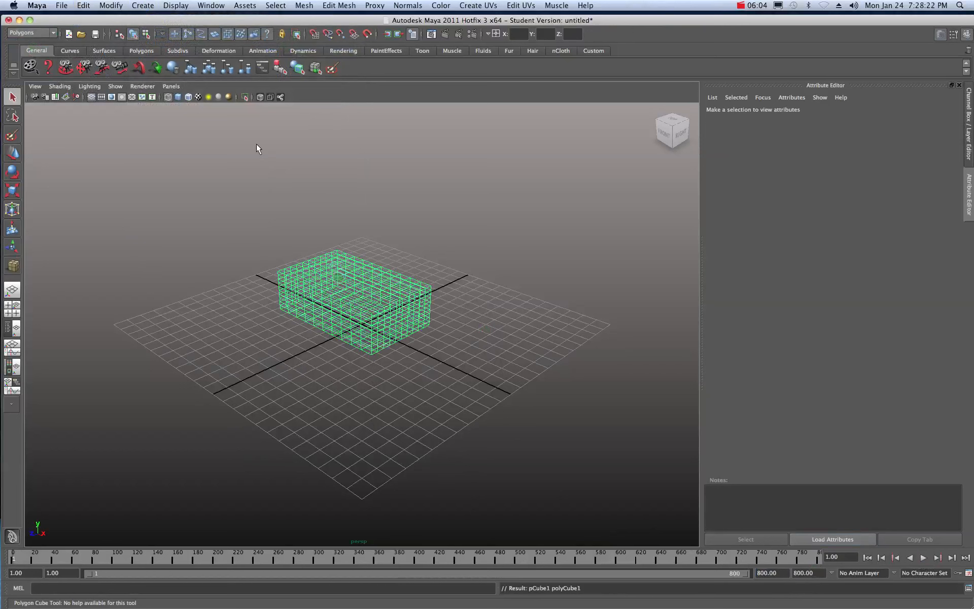
# Display the scene shaded with wireframe on shaded, and deselect the cube.
pyautogui.click(177, 96)
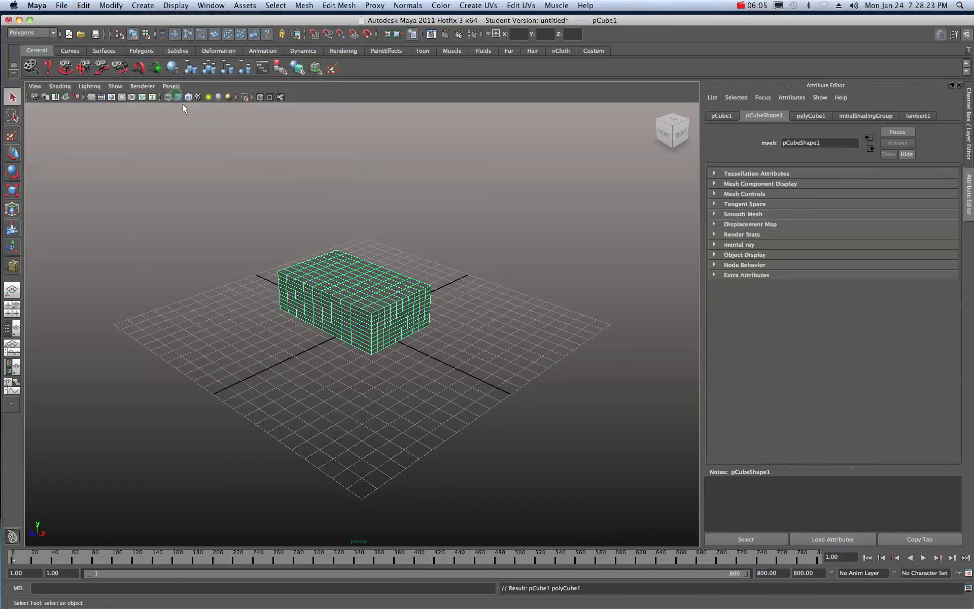
pyautogui.click(223, 136)
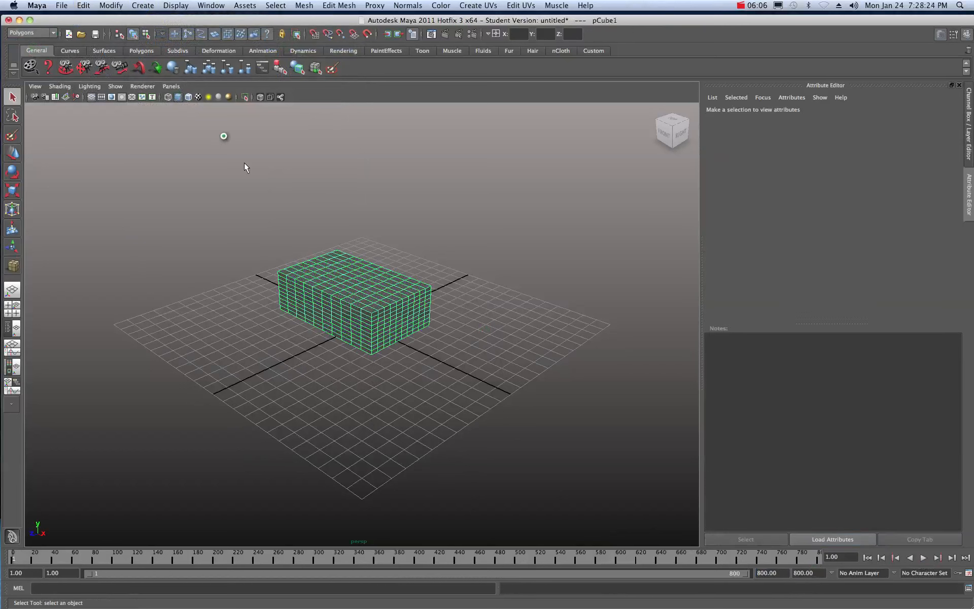
pyautogui.click(189, 97)
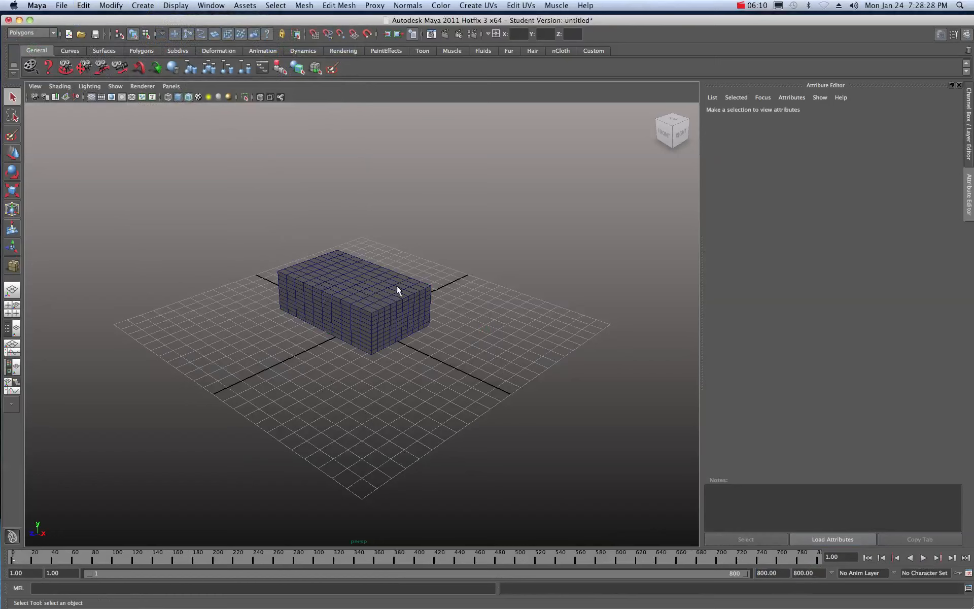
# Set the cube's width, height and depth subdivisions to 1 each in its polyCube1 history.
pyautogui.click(373, 292)
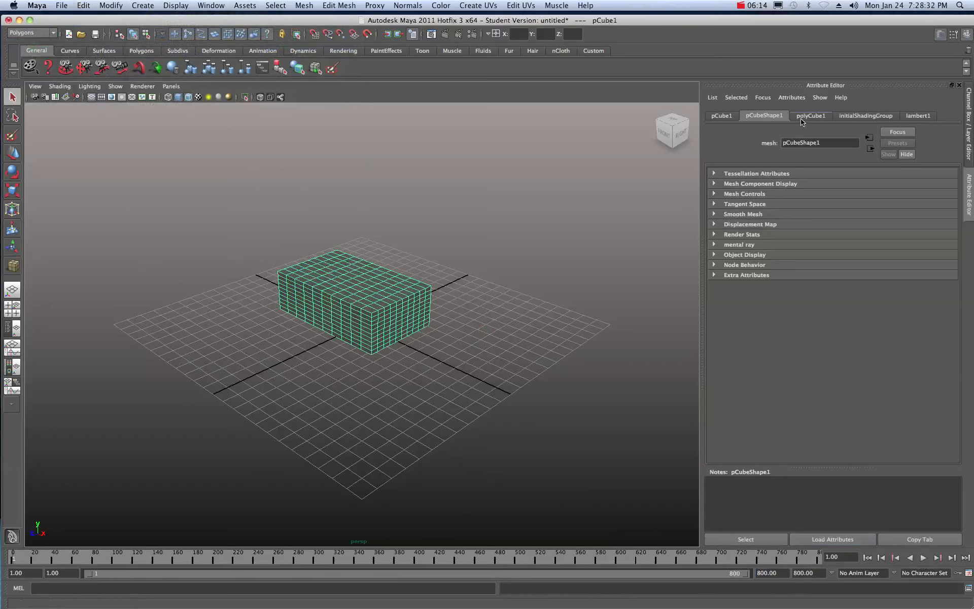
pyautogui.click(804, 117)
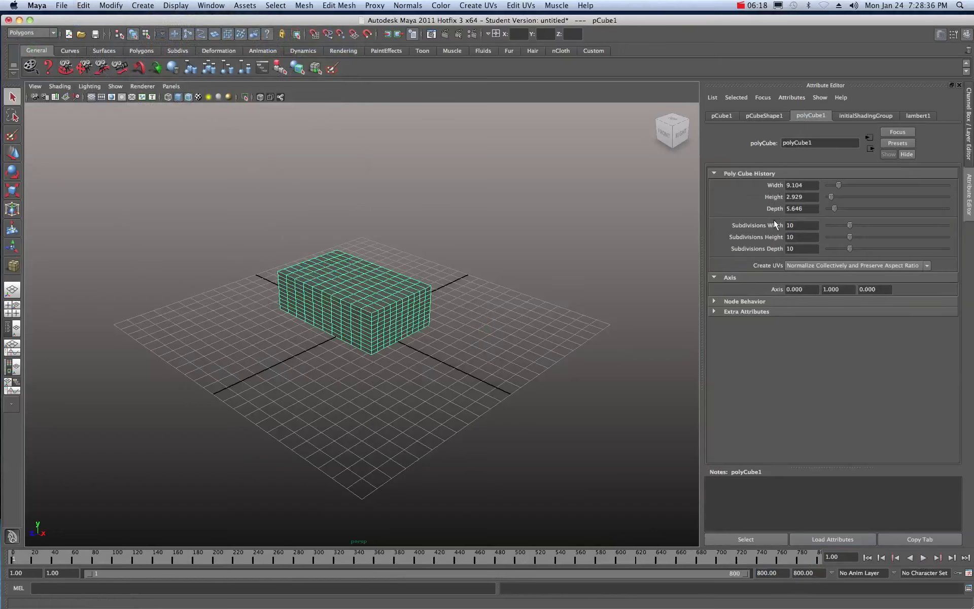
pyautogui.moveTo(803, 228); pyautogui.dragTo(743, 230)
pyautogui.write('1')
pyautogui.press('Tab')
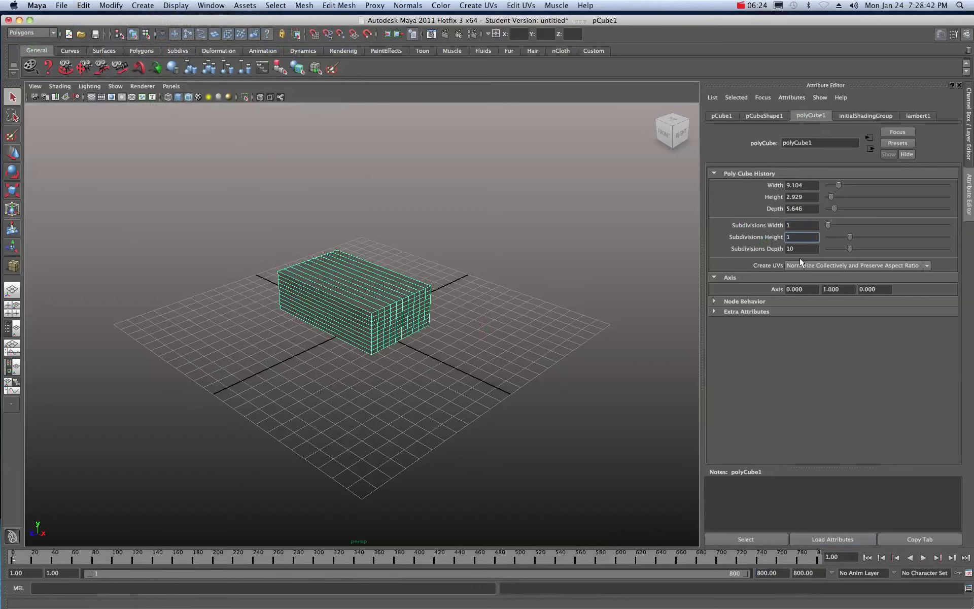
pyautogui.press('Tab')
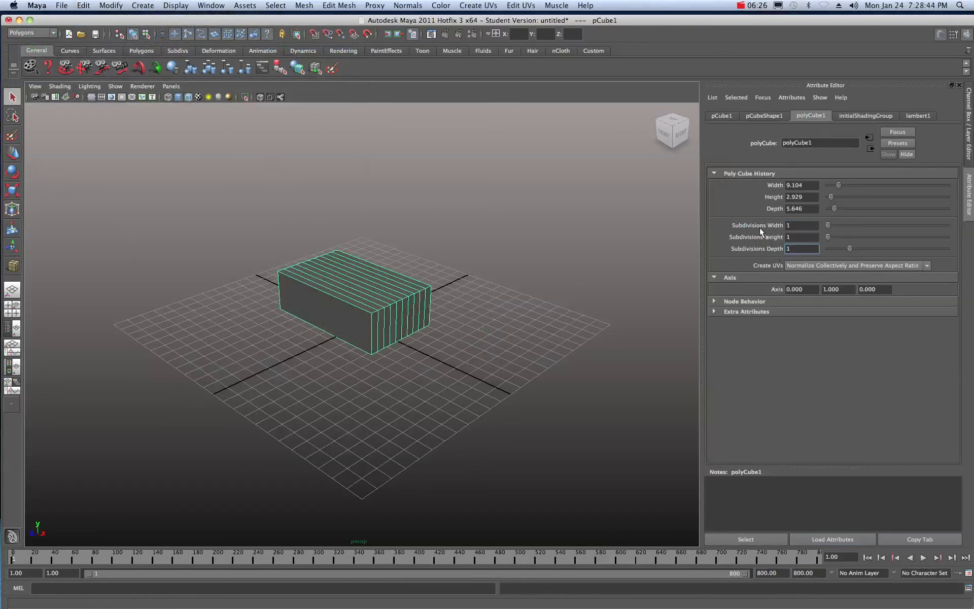
pyautogui.write('1')
pyautogui.press('Tab')
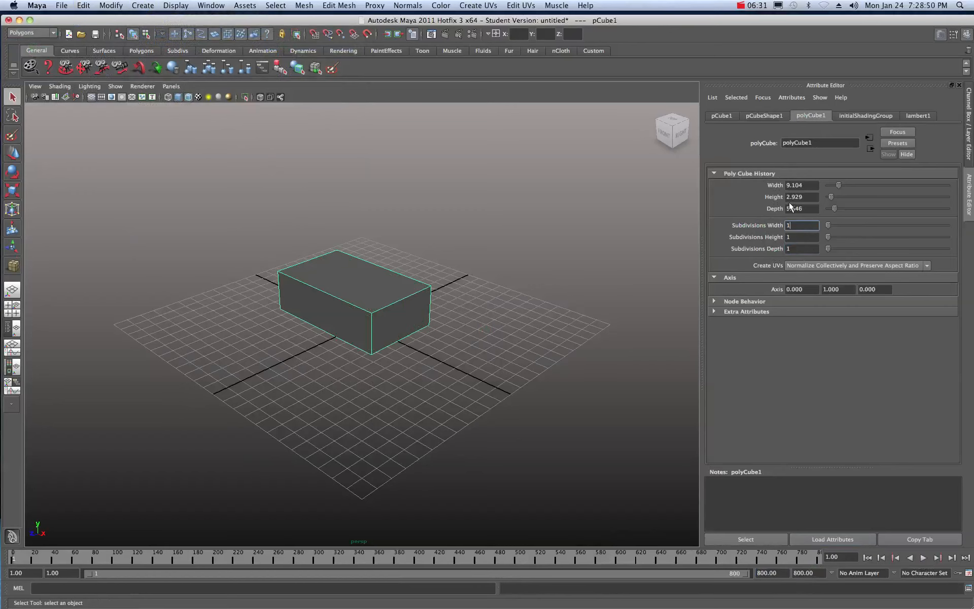
# Set the polygon cube's width, height and depth to 8 units each.
pyautogui.click(811, 185)
pyautogui.write('8')
pyautogui.press('Tab')
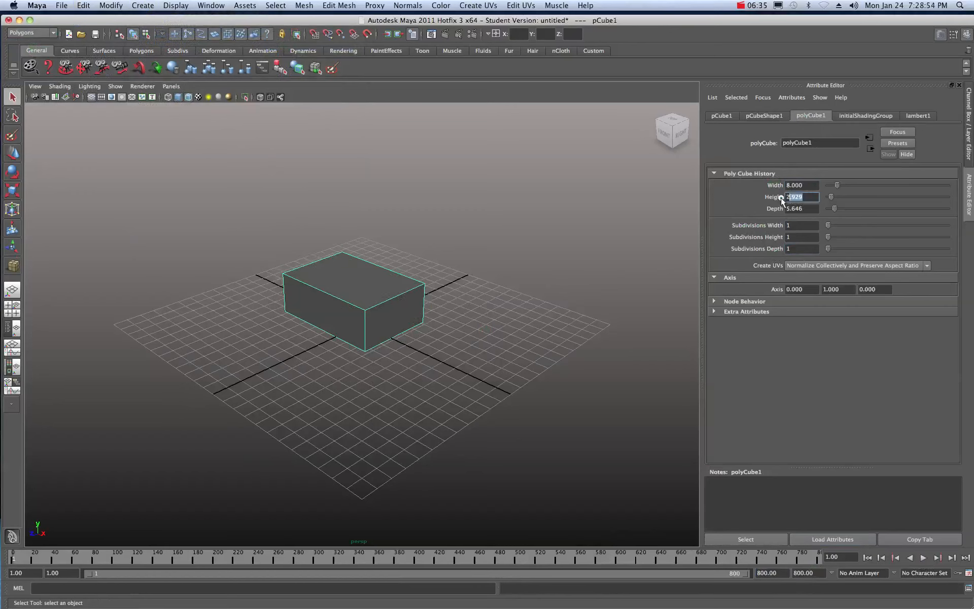
pyautogui.write('8')
pyautogui.press('Tab')
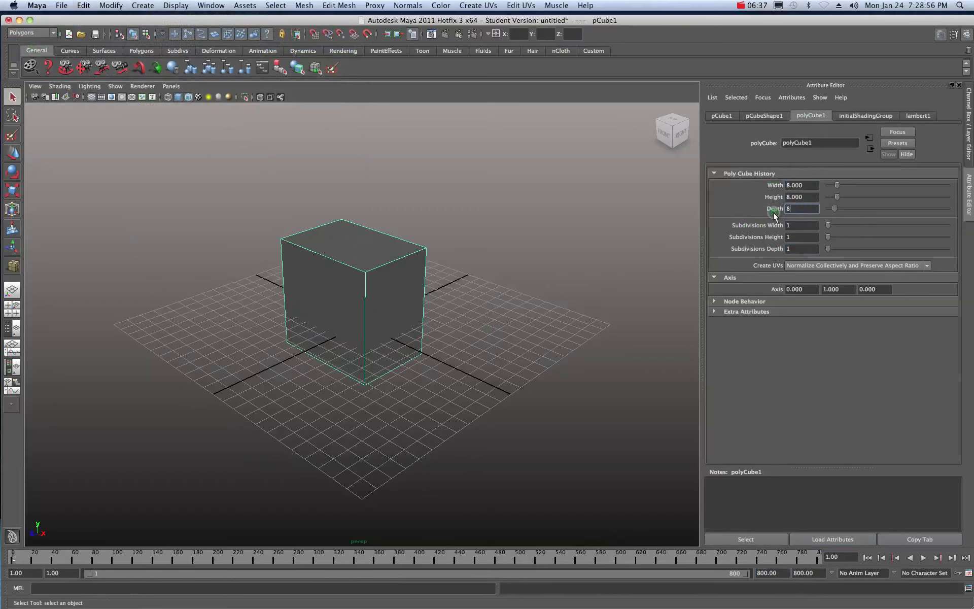
pyautogui.press('Tab')
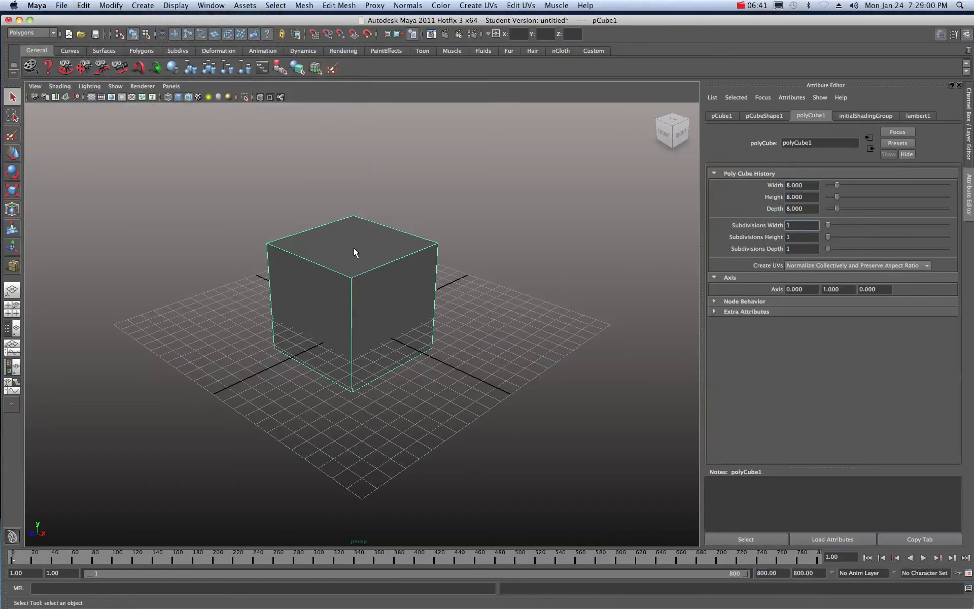
# Centre the cube at the origin by setting its Translate X, Y and Z to 0.
pyautogui.click(966, 35)
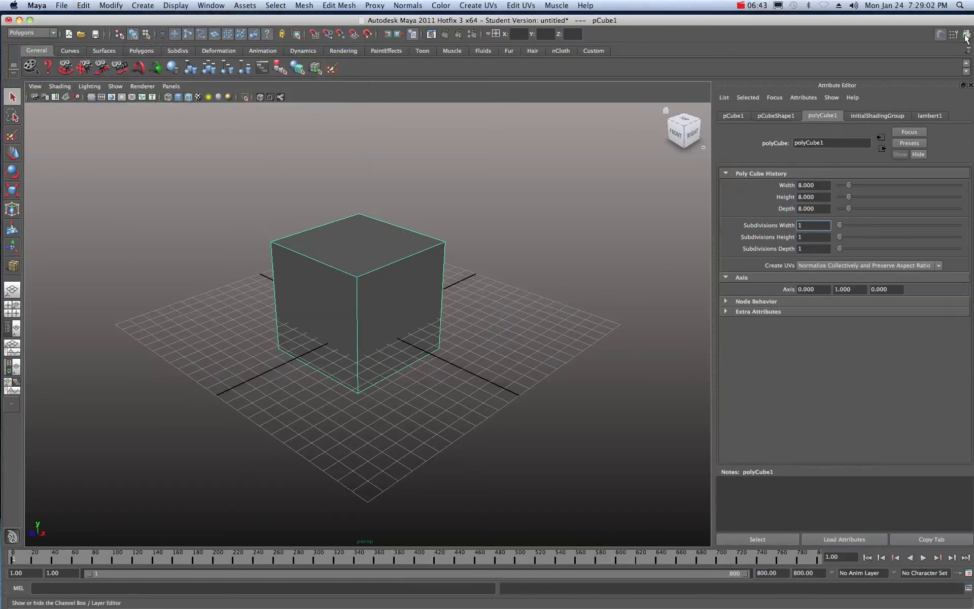
pyautogui.doubleClick(933, 127)
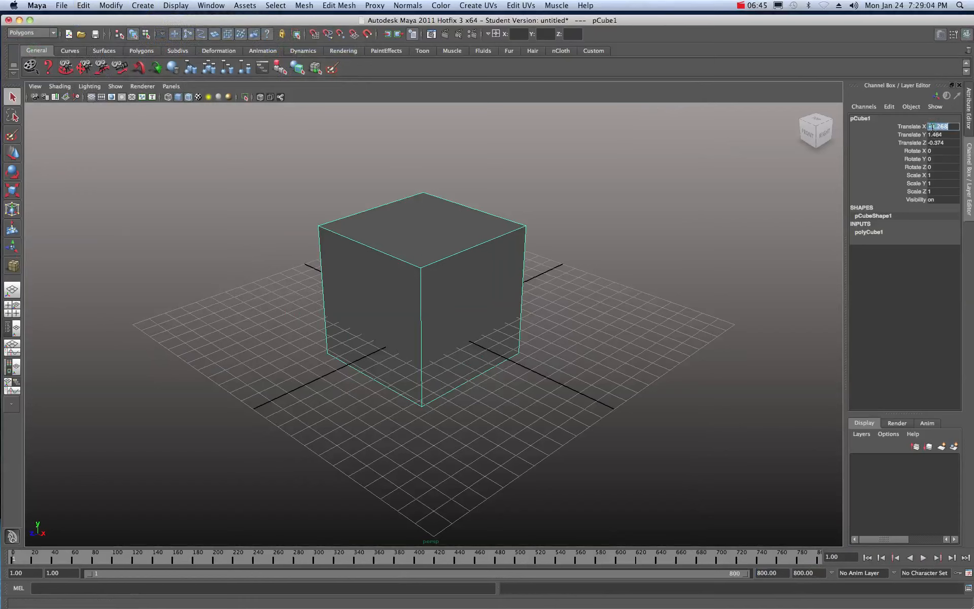
pyautogui.doubleClick(940, 133)
pyautogui.write('0')
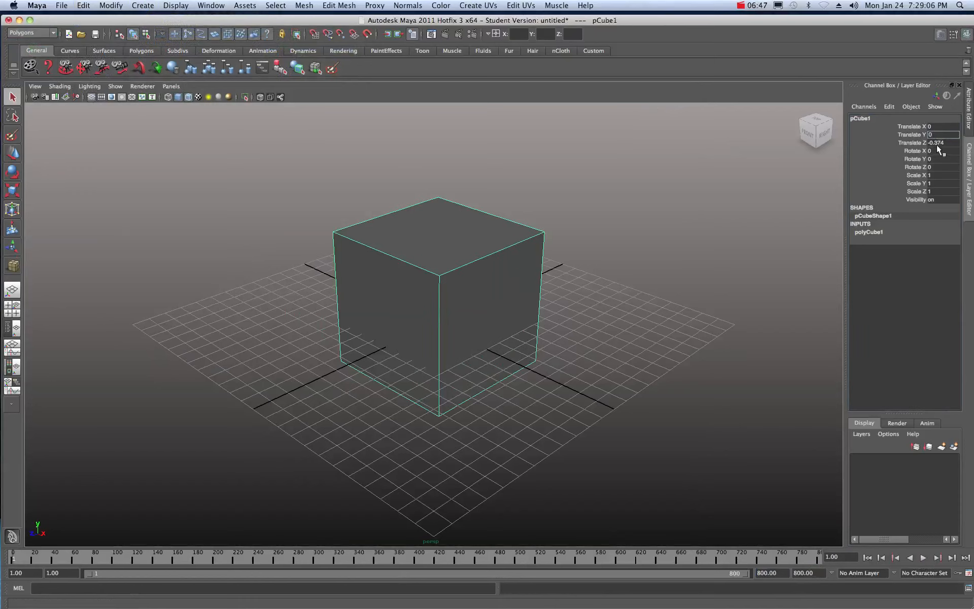
pyautogui.doubleClick(937, 143)
pyautogui.write('0')
pyautogui.press('Return')
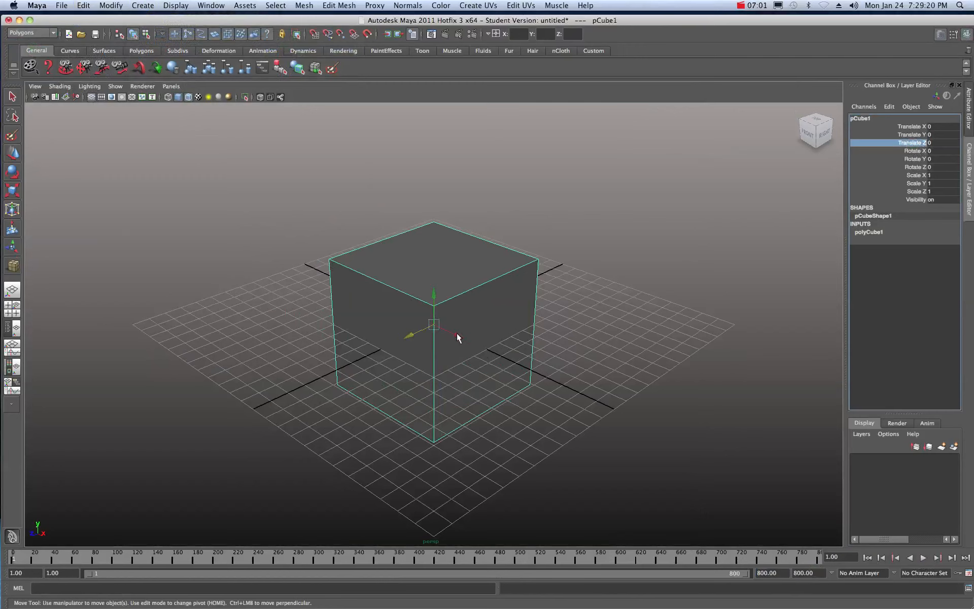
# Move the cube along X by about 0.85 and again by about 1.41, resetting Translate X to 0 each time.
pyautogui.moveTo(457, 333); pyautogui.dragTo(462, 355)
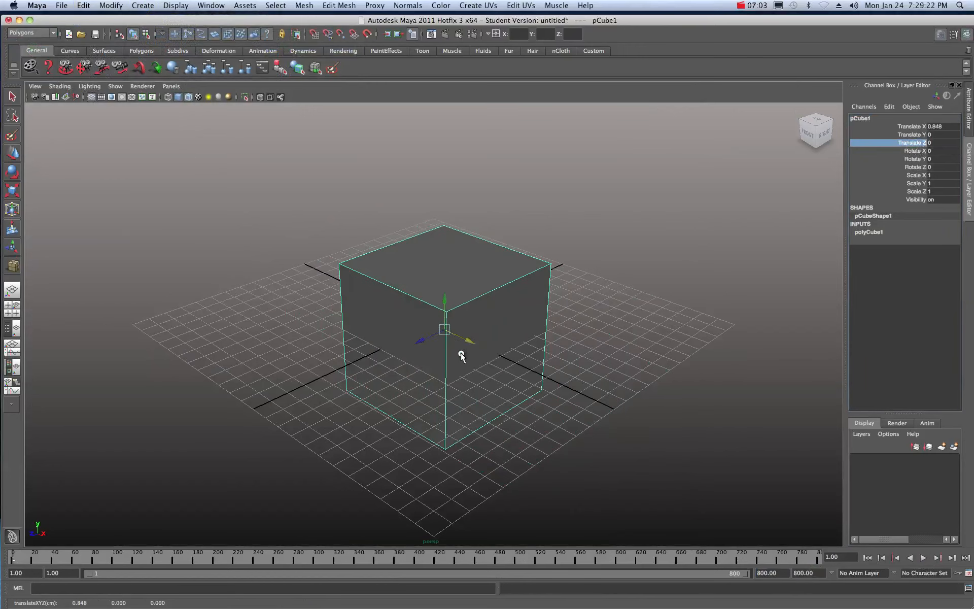
pyautogui.doubleClick(933, 127)
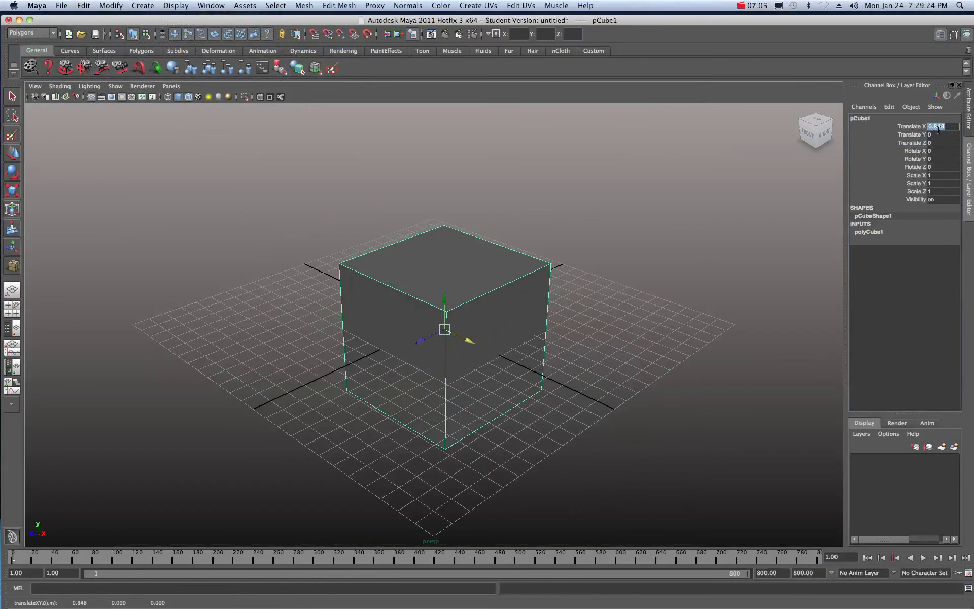
pyautogui.write('0')
pyautogui.press('Return')
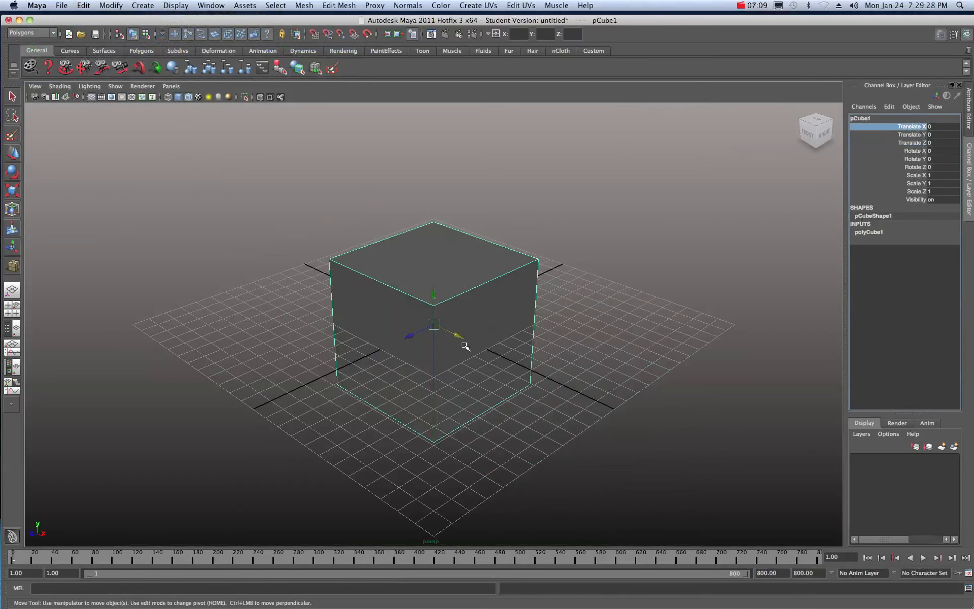
pyautogui.moveTo(458, 338); pyautogui.dragTo(475, 354)
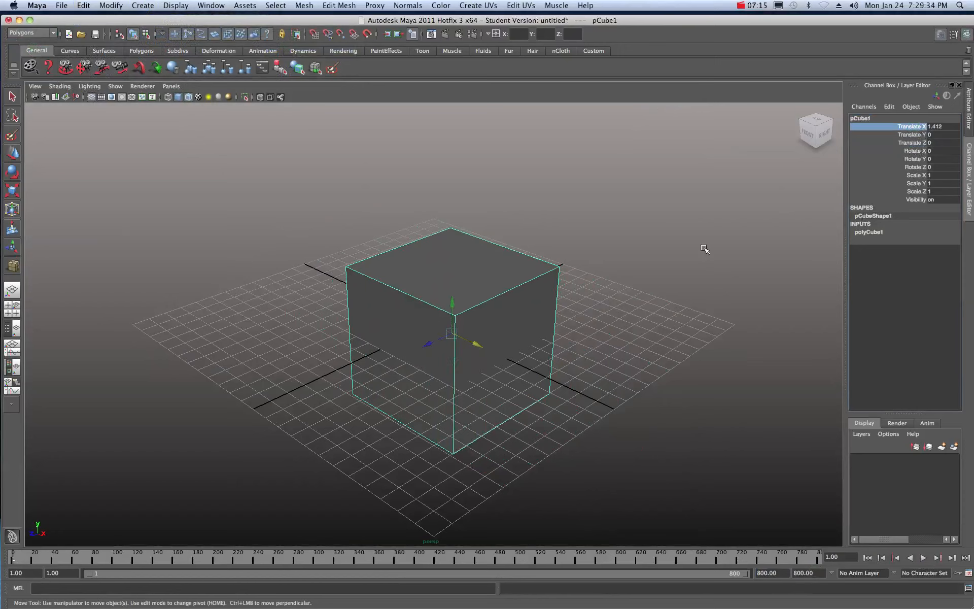
pyautogui.click(935, 127)
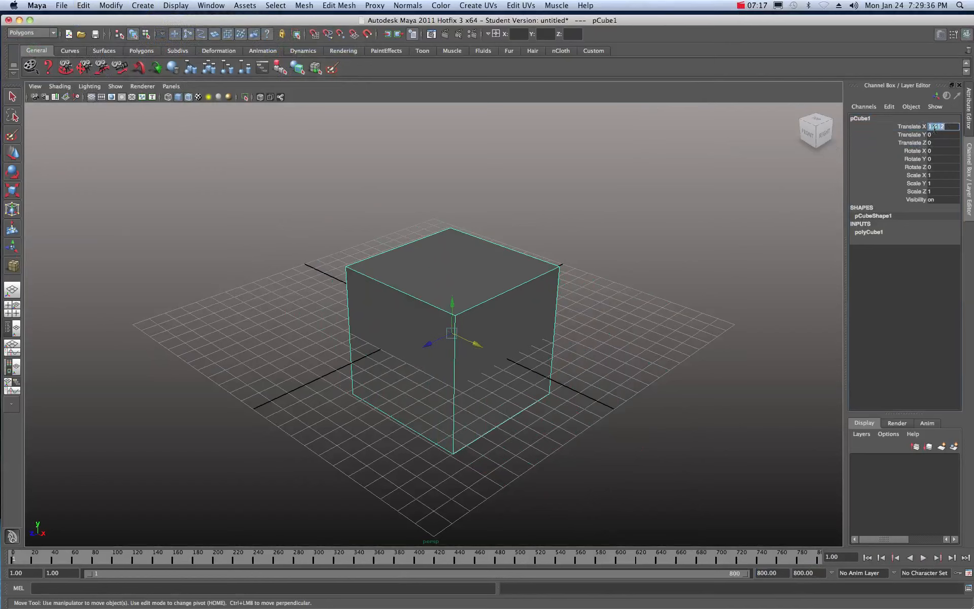
pyautogui.write('0')
pyautogui.press('Return')
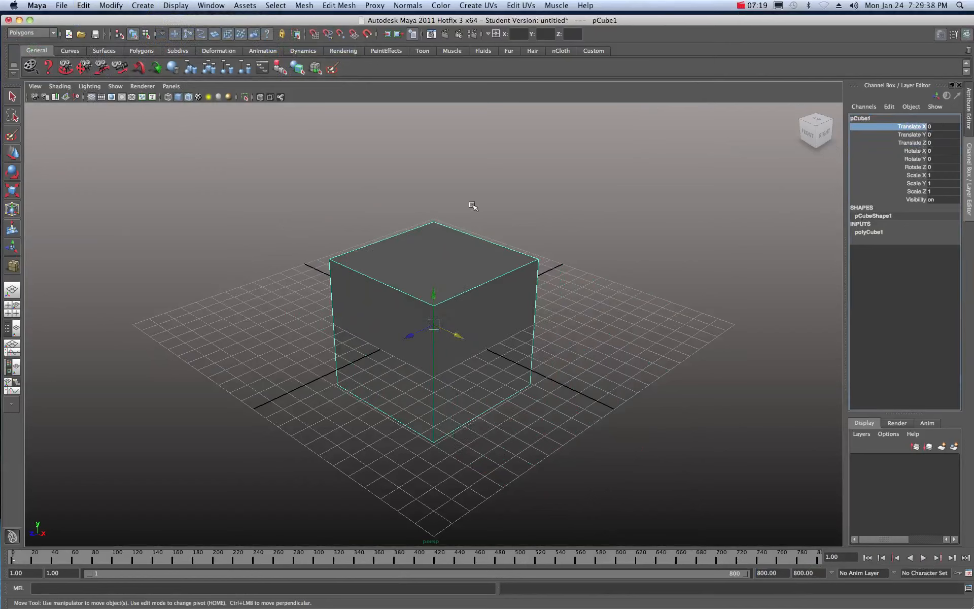
# Duplicate the cube and move the copy along positive X until it stands clear of the original.
pyautogui.click(82, 6)
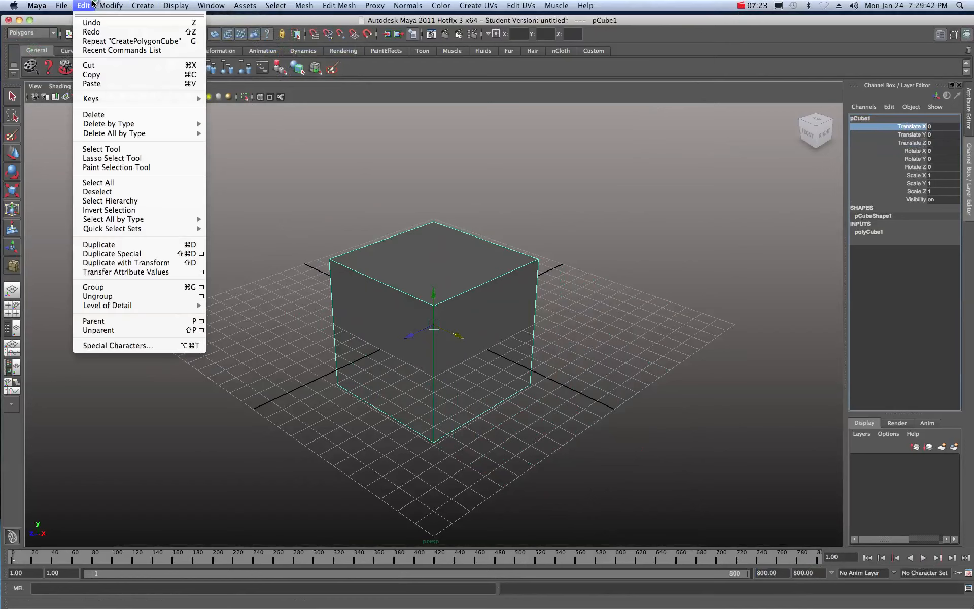
pyautogui.click(93, 245)
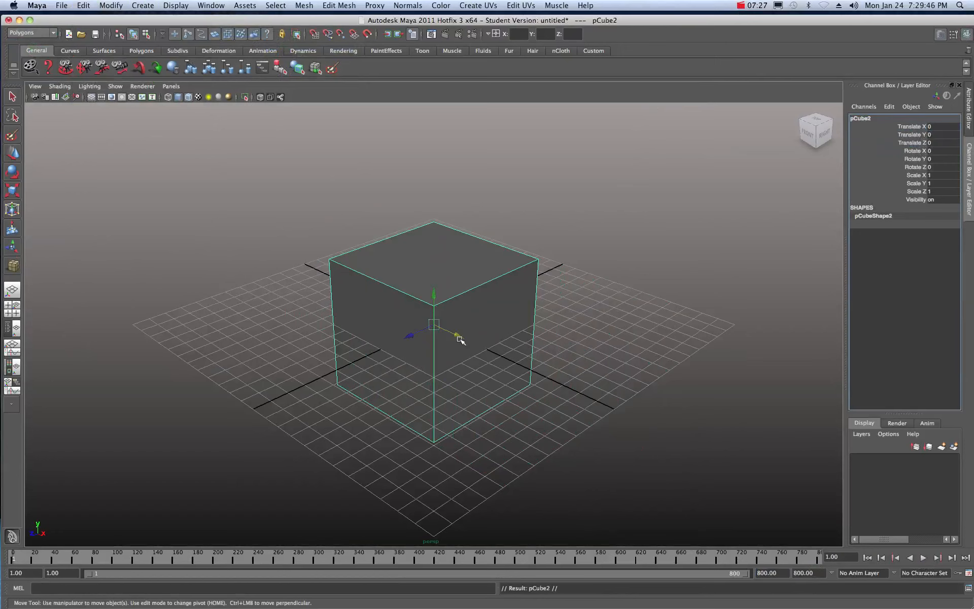
pyautogui.moveTo(459, 338); pyautogui.dragTo(642, 424)
# Smooth the original cube and its duplicate, with Division Levels set to 3 in their smooth history.
pyautogui.click(413, 290)
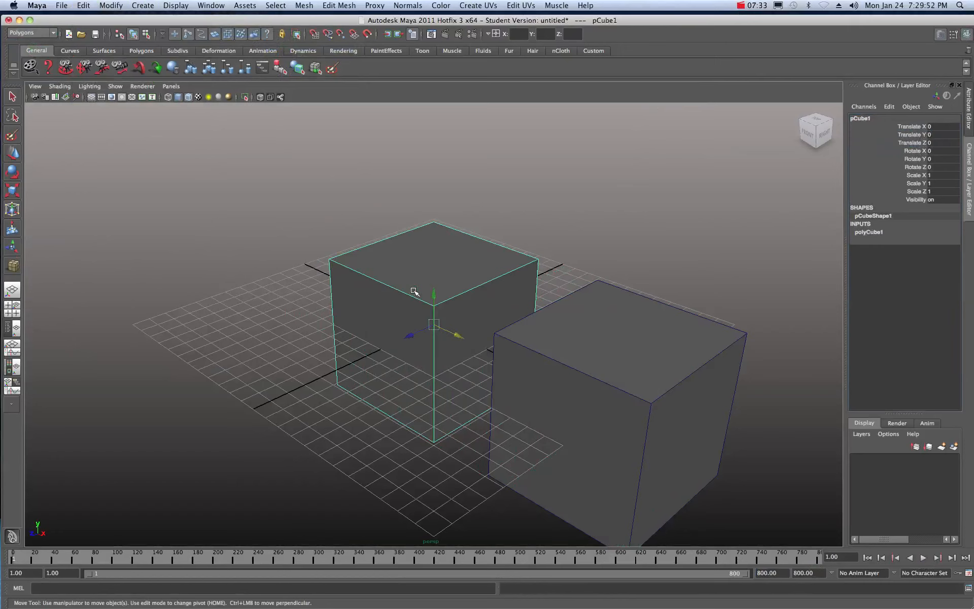
pyautogui.click(938, 34)
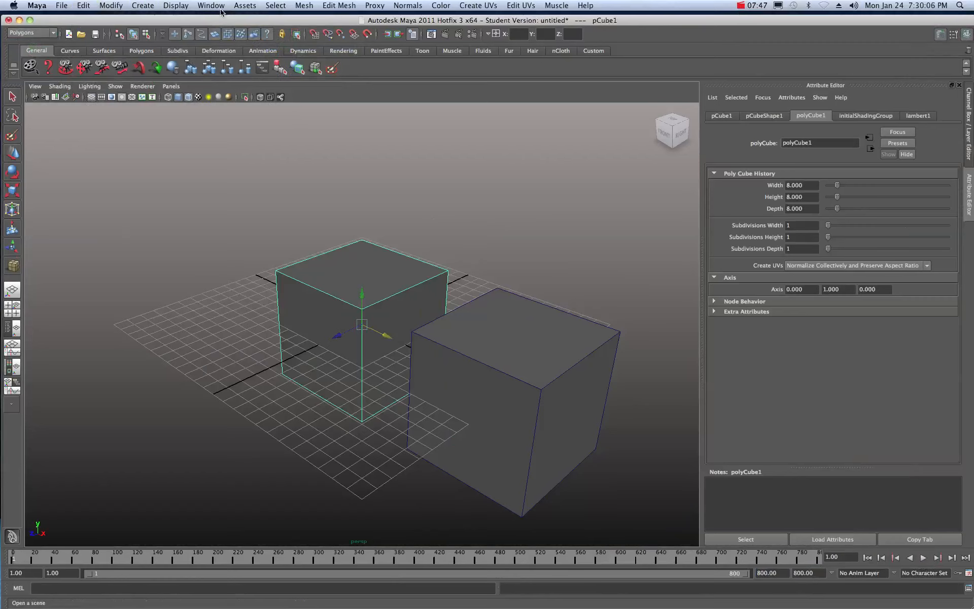
pyautogui.click(302, 6)
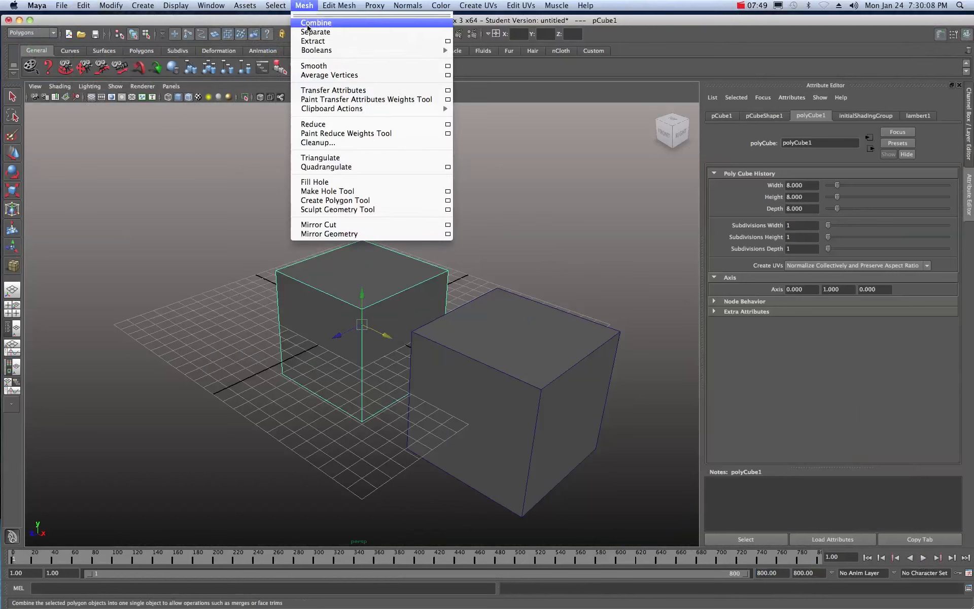
pyautogui.click(310, 65)
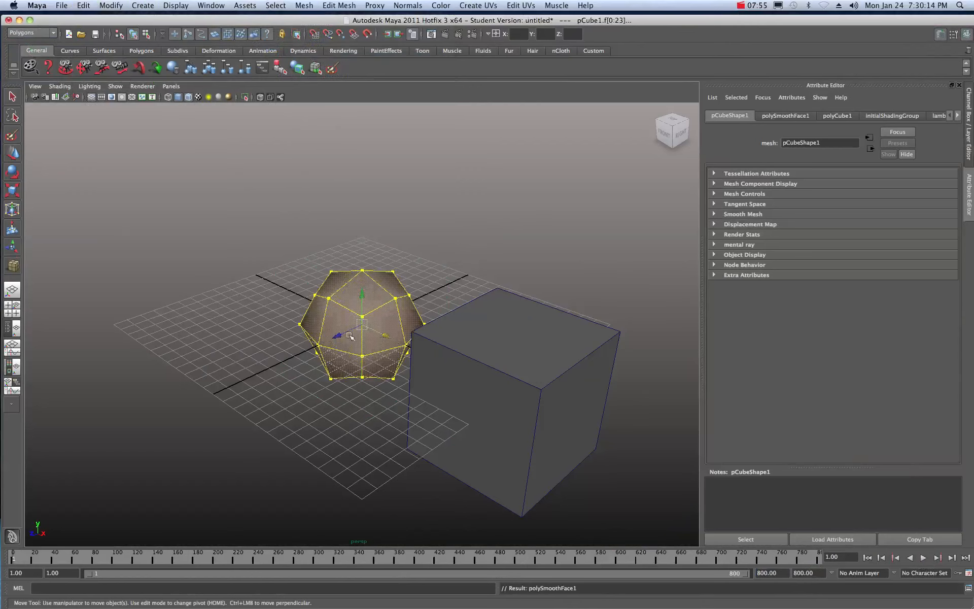
pyautogui.click(510, 337)
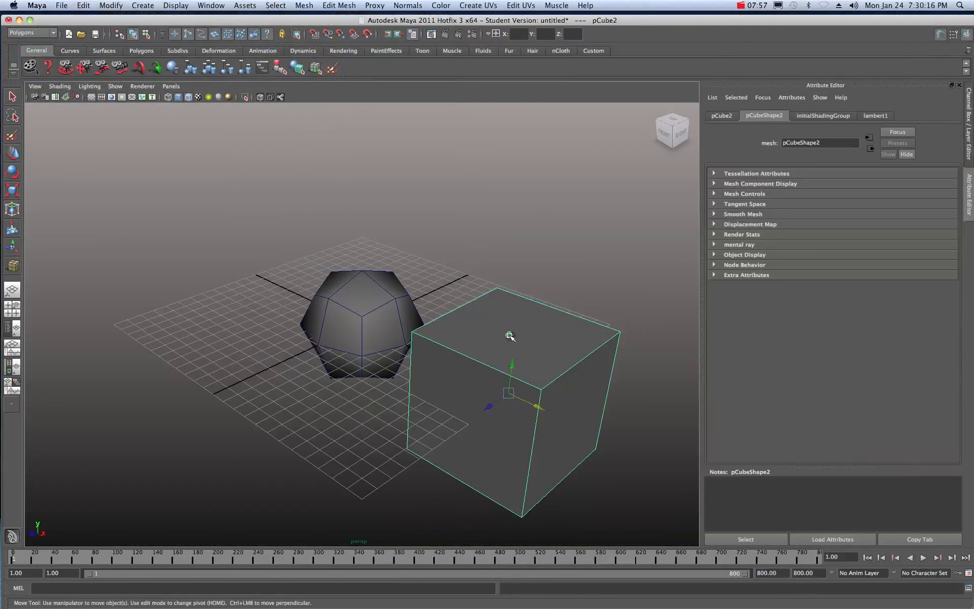
pyautogui.click(305, 7)
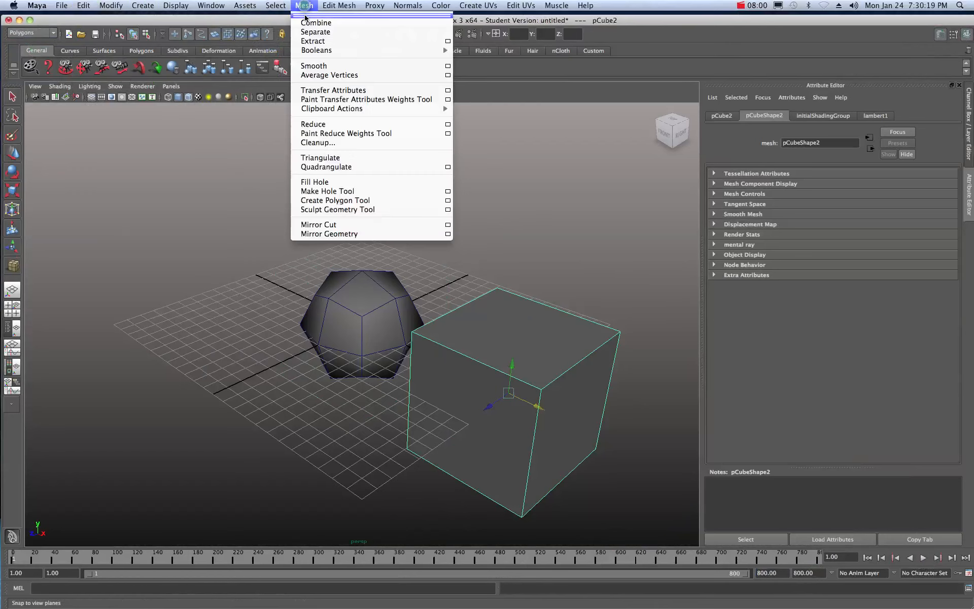
pyautogui.click(314, 66)
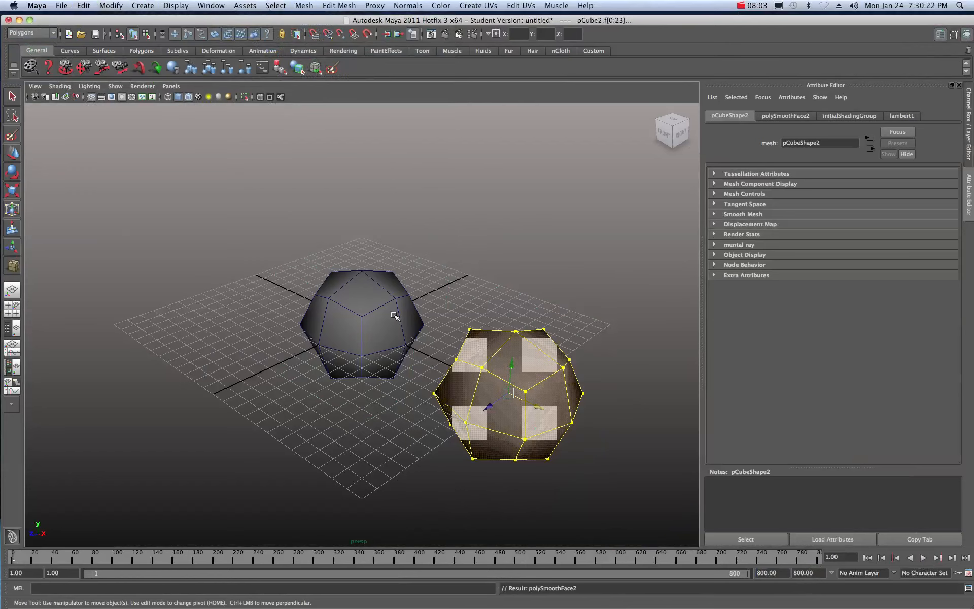
pyautogui.click(370, 317)
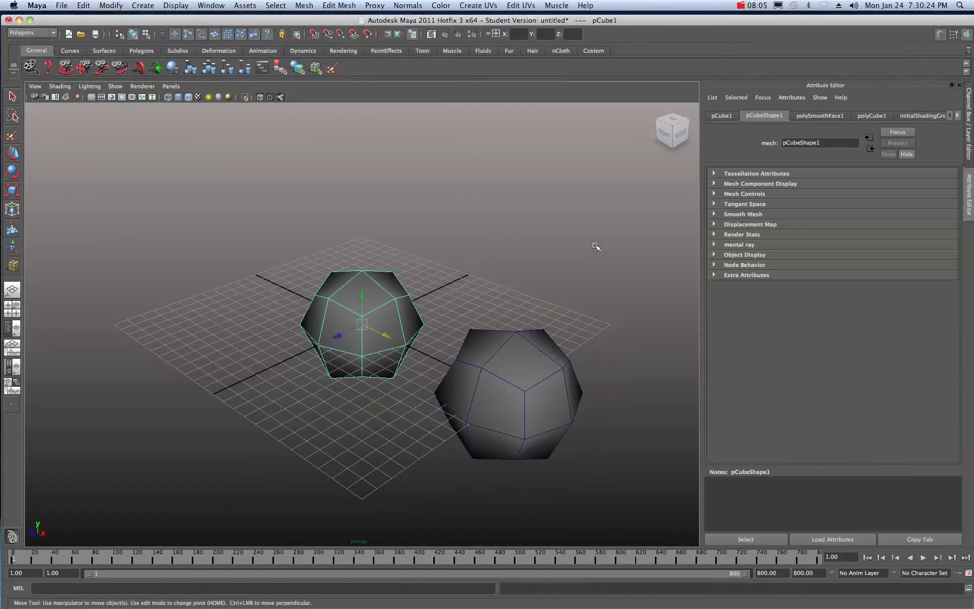
pyautogui.click(817, 117)
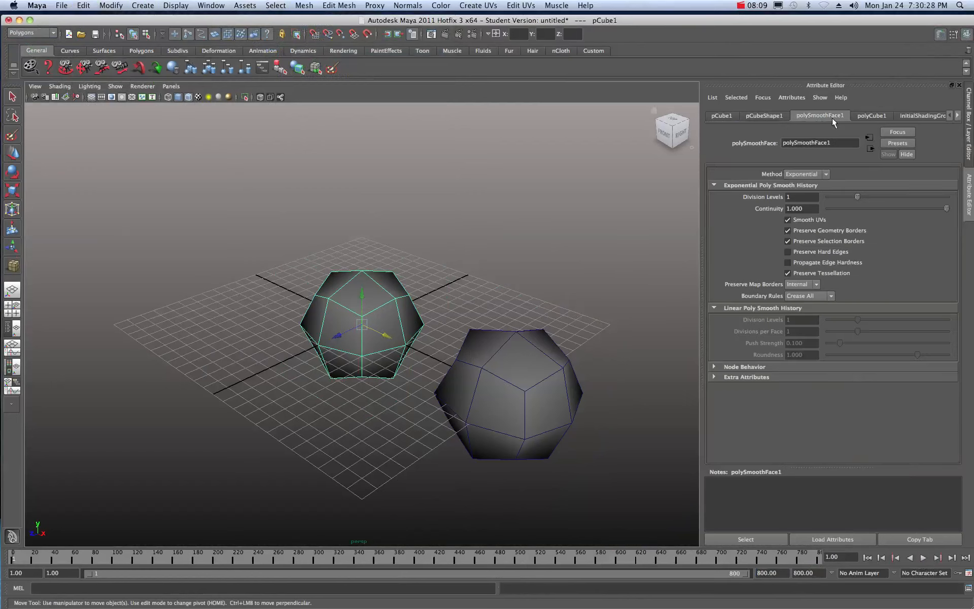
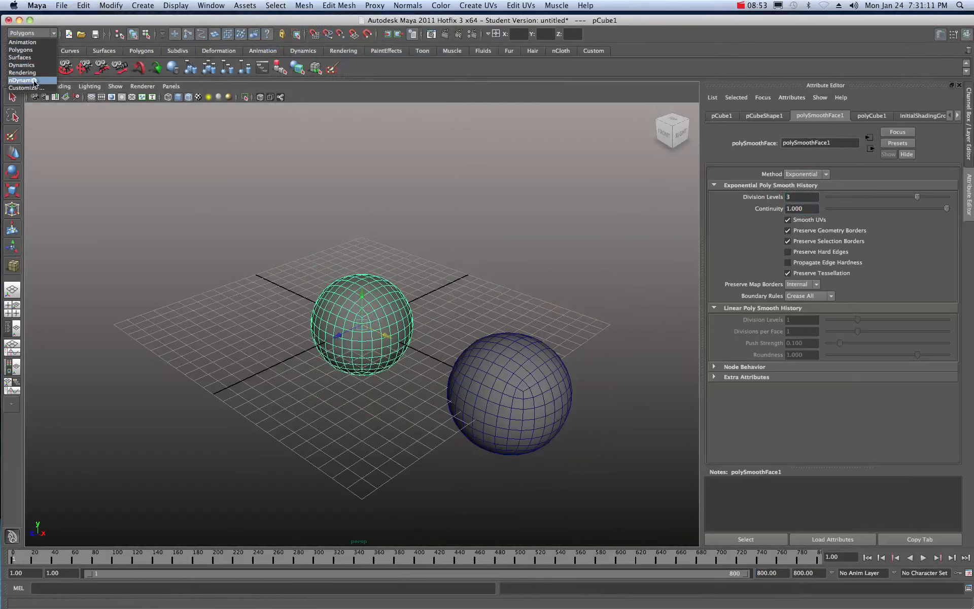
# Switch to the nDynamics module and make the smoothed sphere at the origin an nCloth object.
pyautogui.click(34, 80)
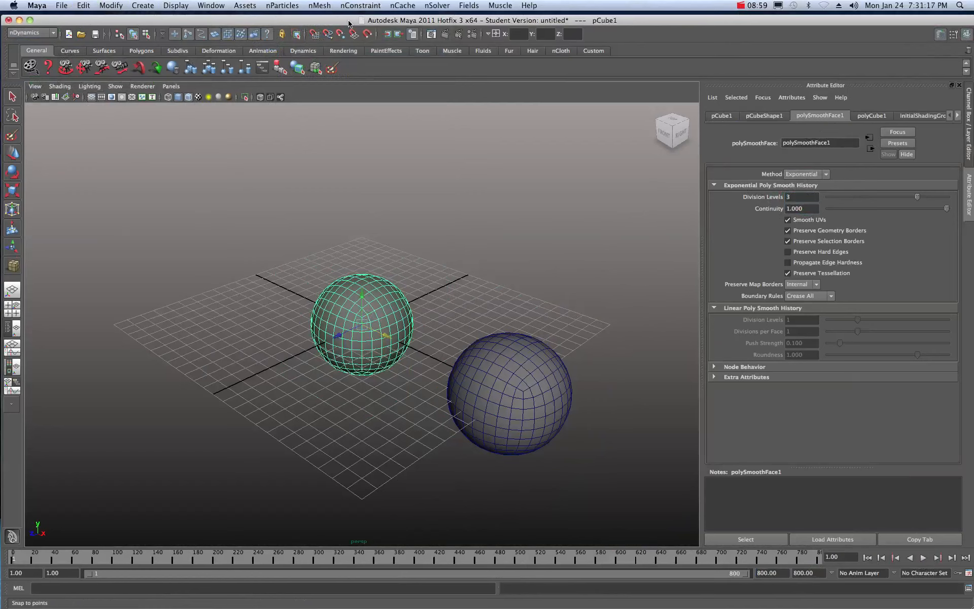
pyautogui.click(321, 6)
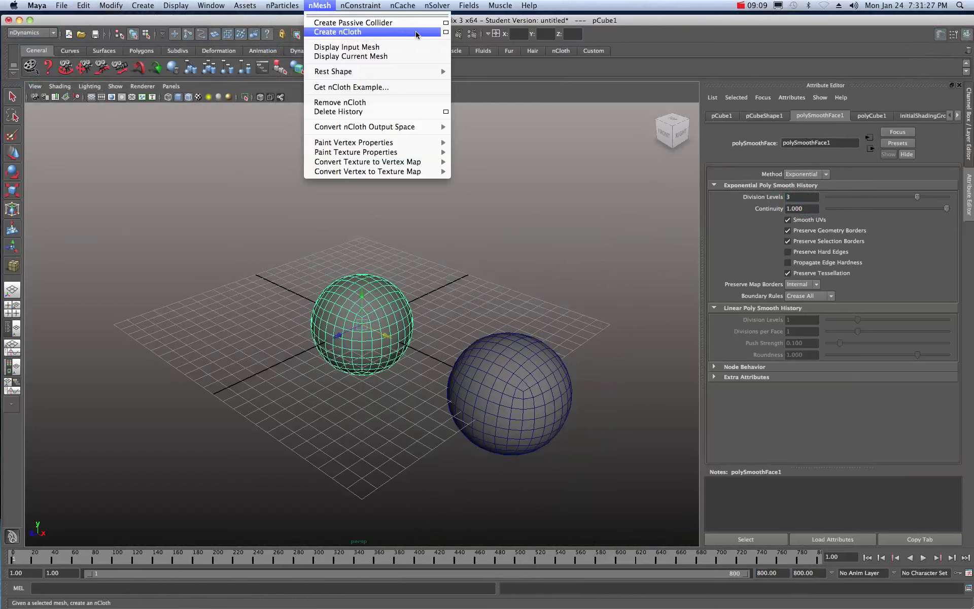
pyautogui.click(374, 34)
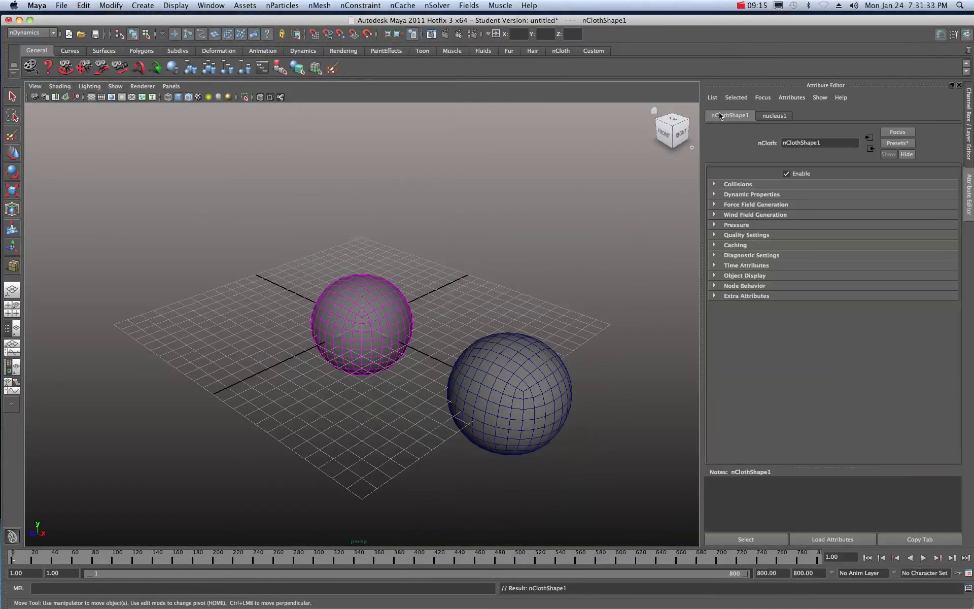
# Check the nucleus solver's attributes and apply the rubberSheet preset to the nCloth sphere.
pyautogui.click(771, 116)
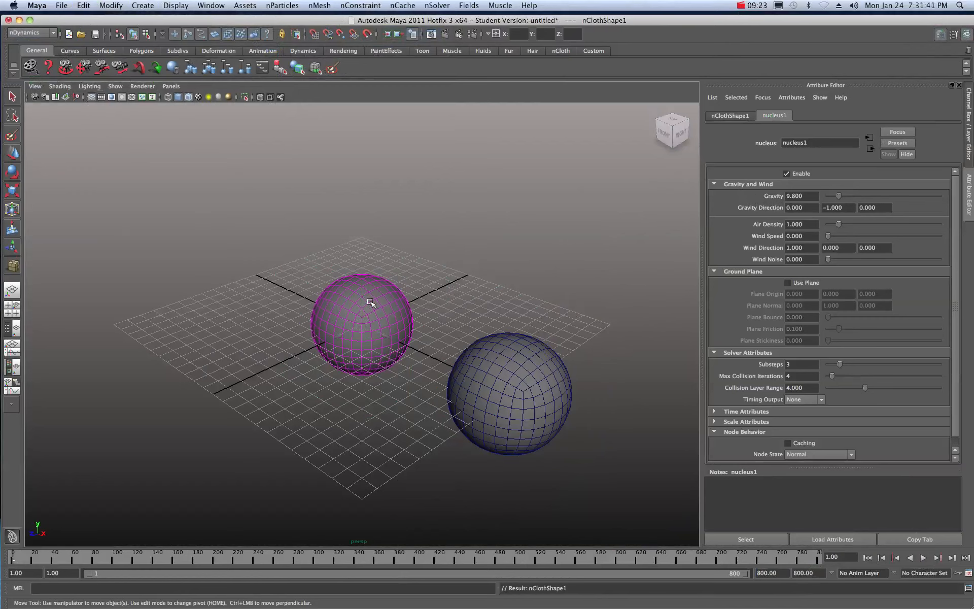
pyautogui.click(729, 116)
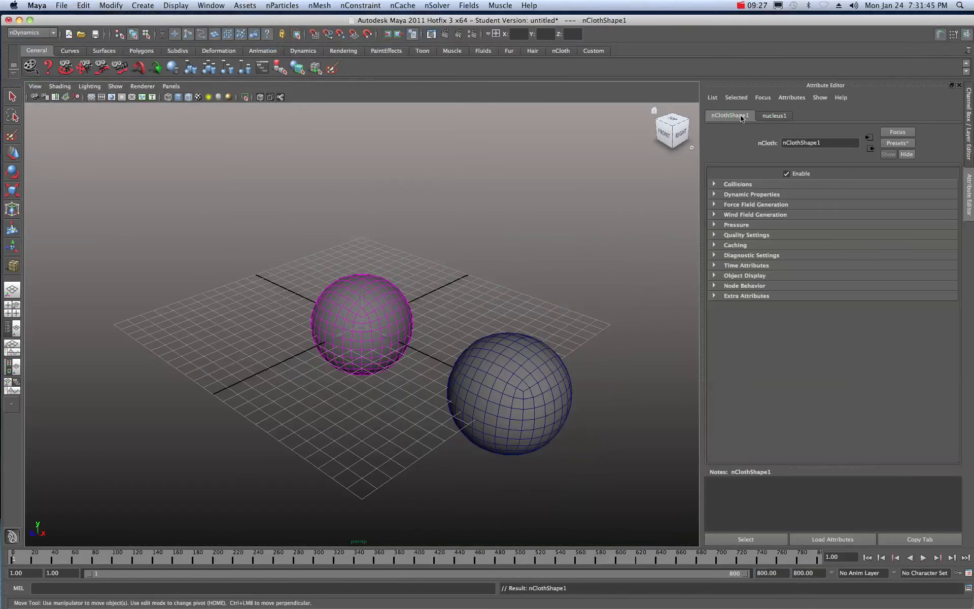
pyautogui.click(900, 146)
pyautogui.moveTo(919, 276)
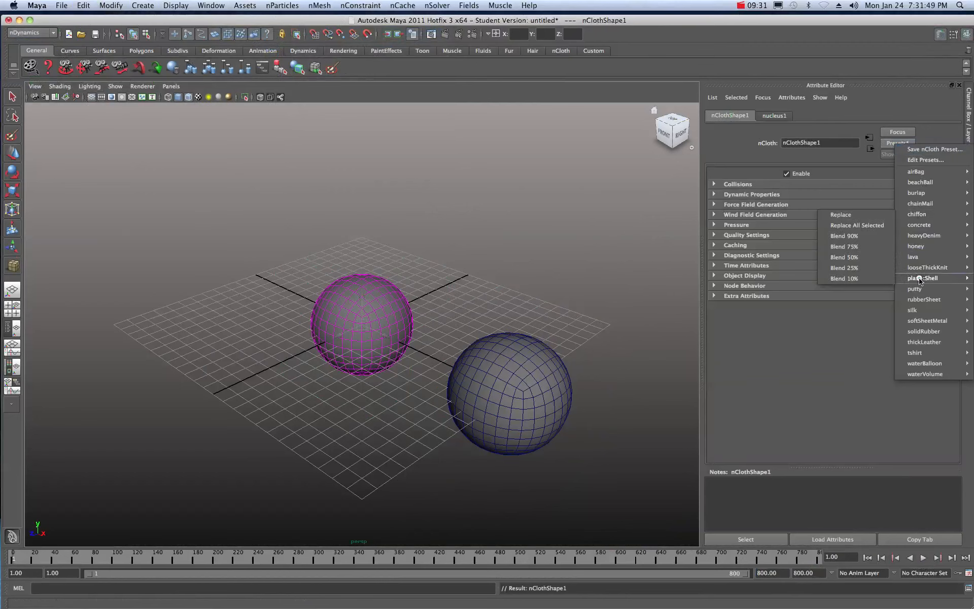
pyautogui.click(883, 299)
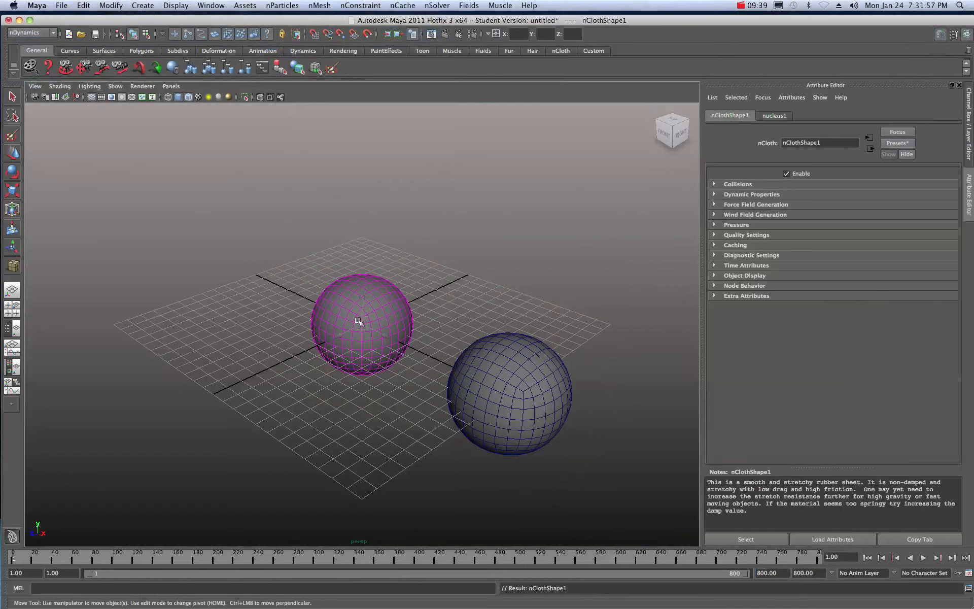
# Play the nCloth simulation briefly, stop it and return to frame 1.
pyautogui.click(923, 558)
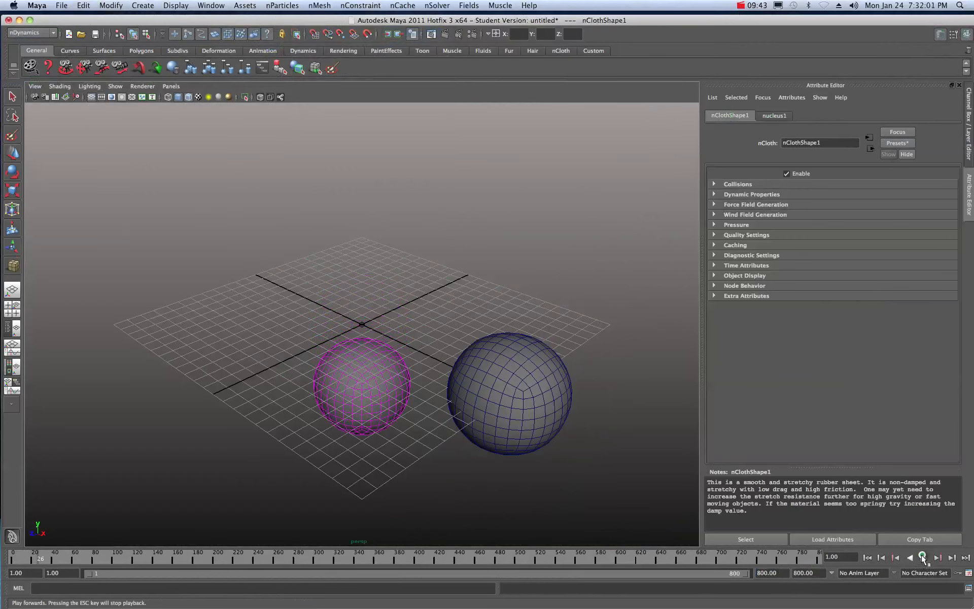
pyautogui.click(924, 558)
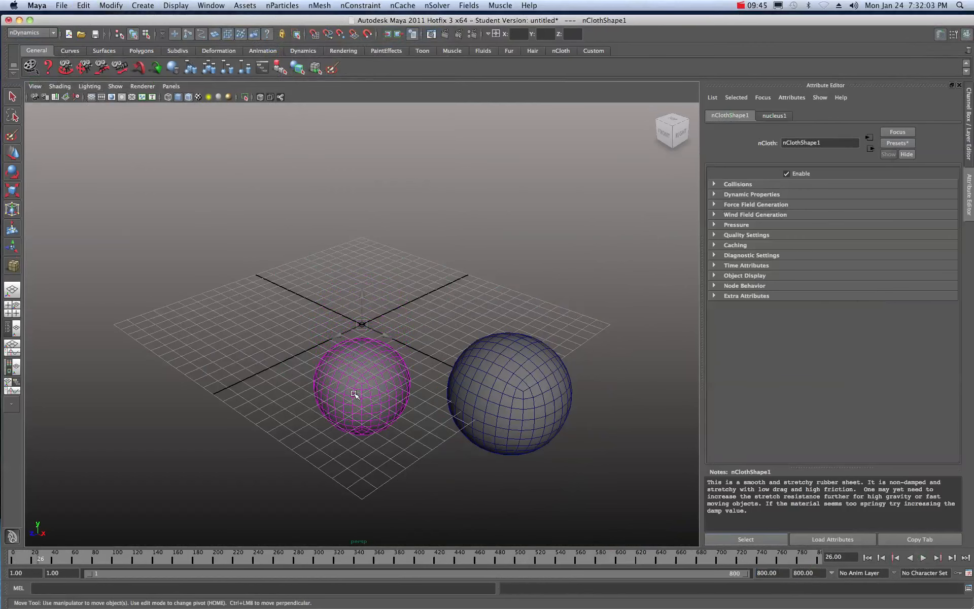
pyautogui.click(14, 556)
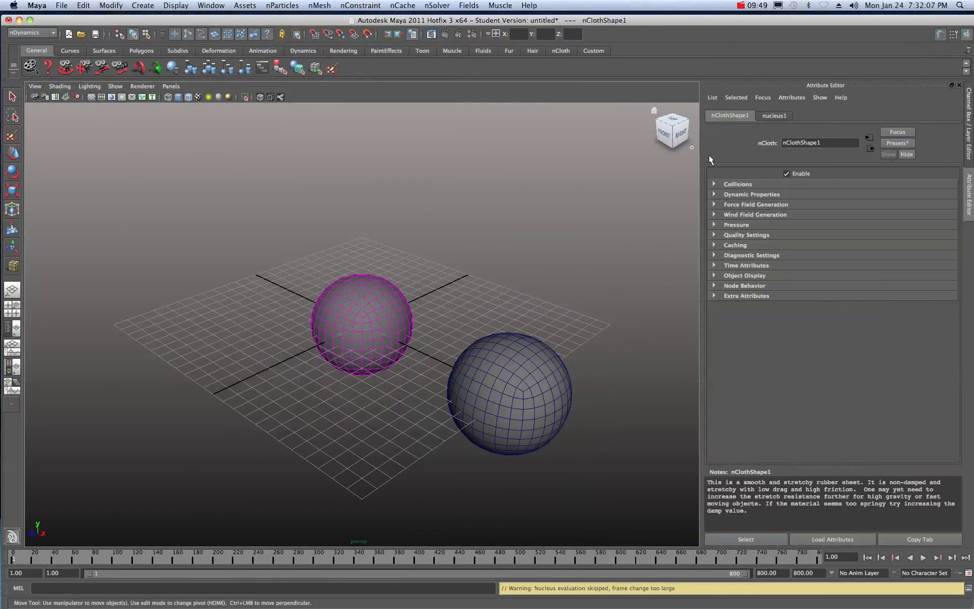
# Set the nucleus solver's gravity to 0, test-play the simulation and return to frame 1.
pyautogui.click(769, 115)
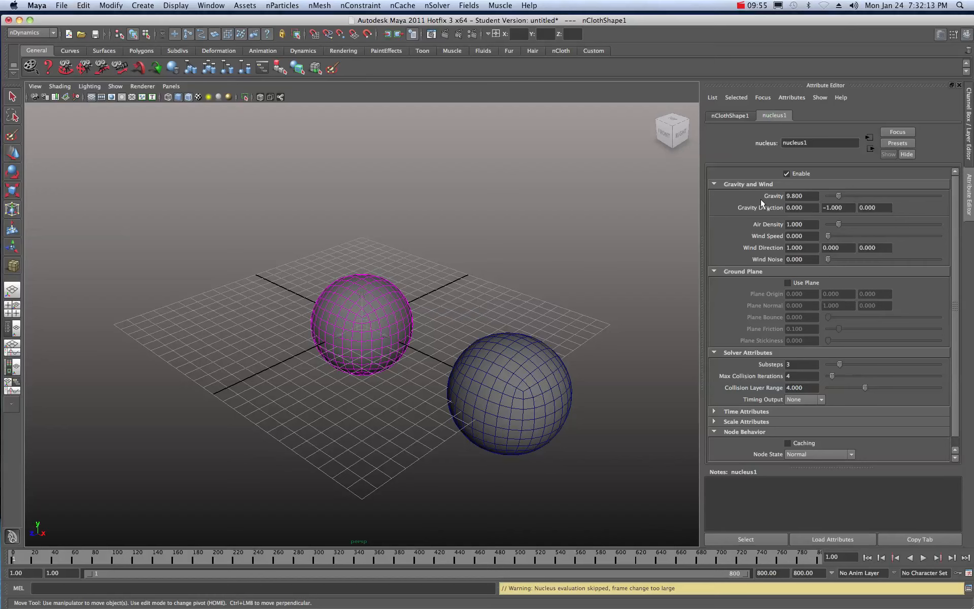
pyautogui.moveTo(836, 198); pyautogui.dragTo(826, 197)
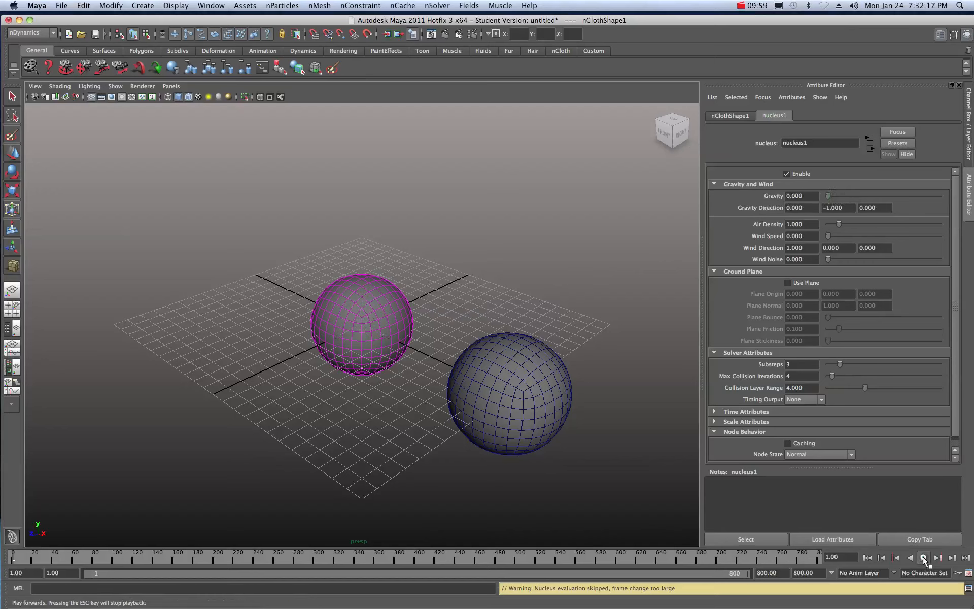
pyautogui.click(924, 558)
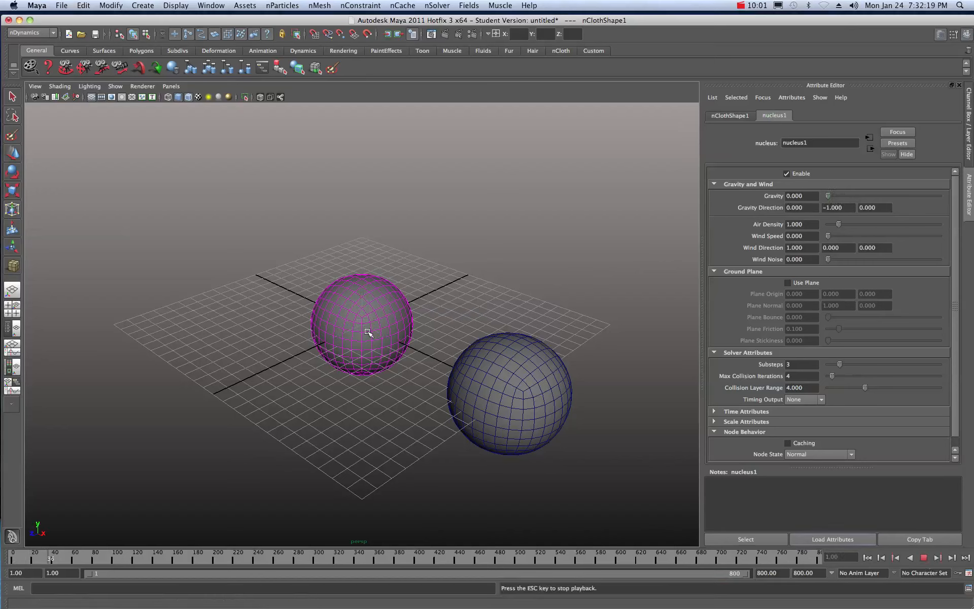
pyautogui.click(922, 558)
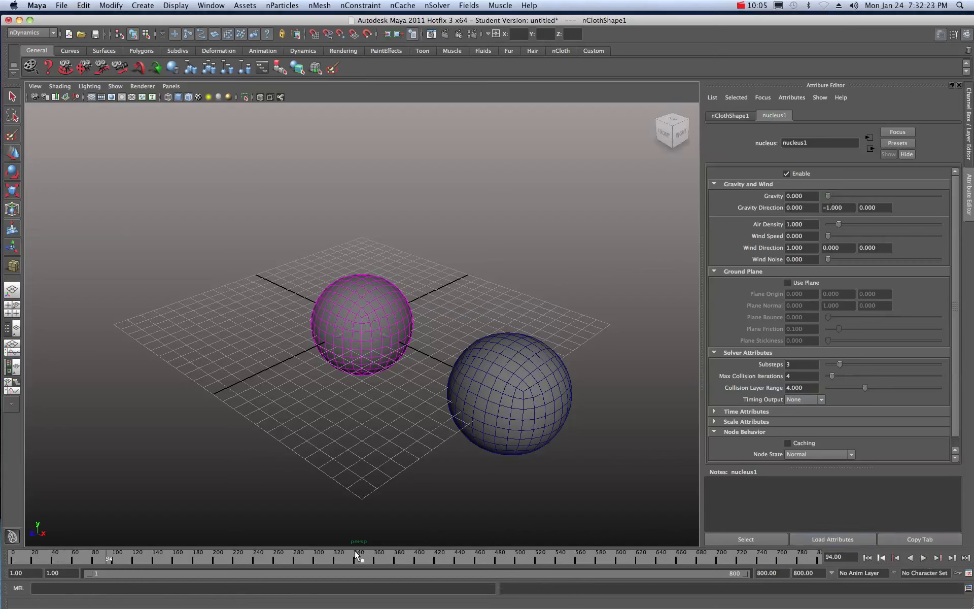
pyautogui.click(112, 557)
pyautogui.moveTo(112, 557); pyautogui.dragTo(11, 560)
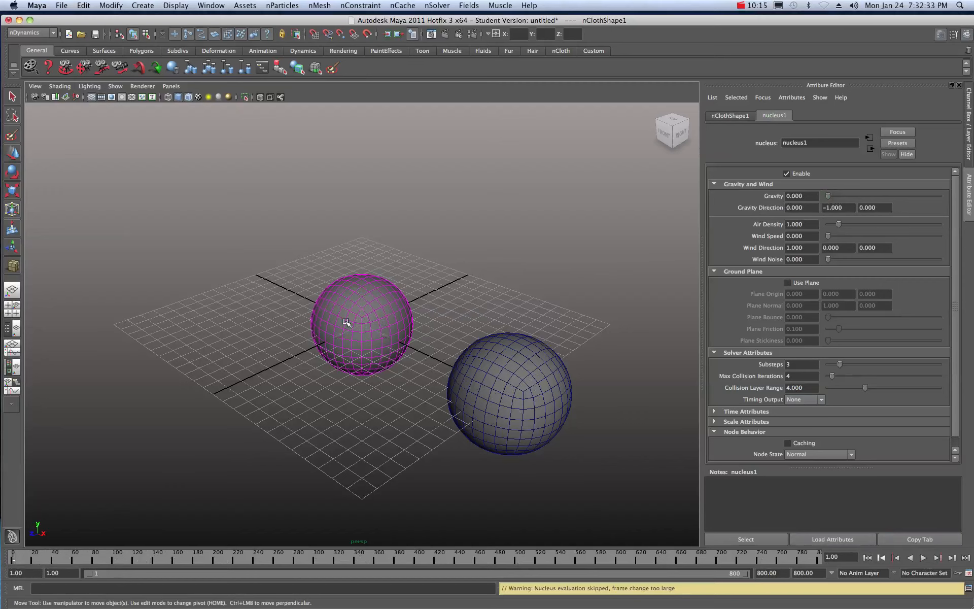
# Create a Balls-style nParticle emitter at the origin and turn on X-ray display in the perspective view.
pyautogui.click(741, 115)
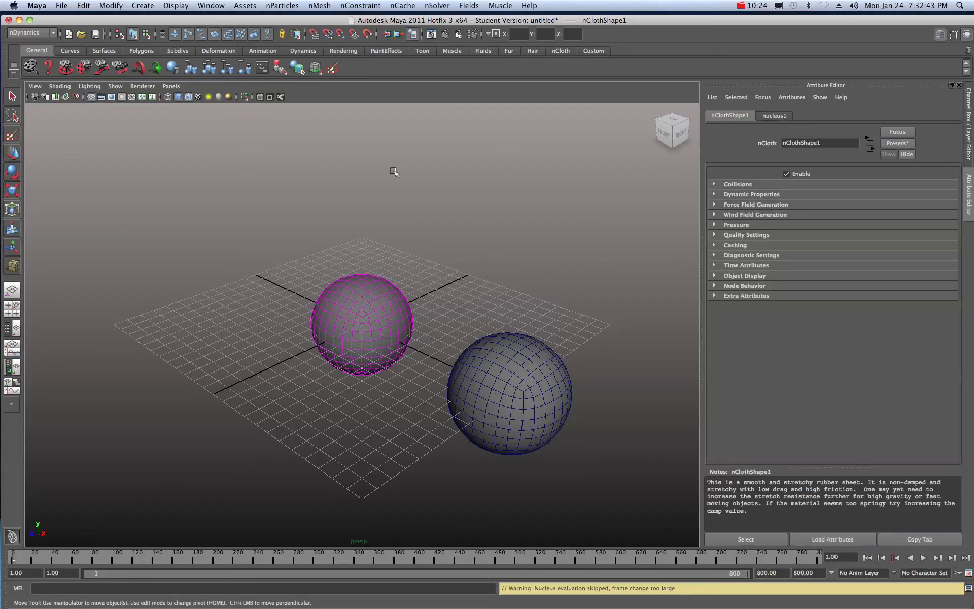
pyautogui.click(282, 6)
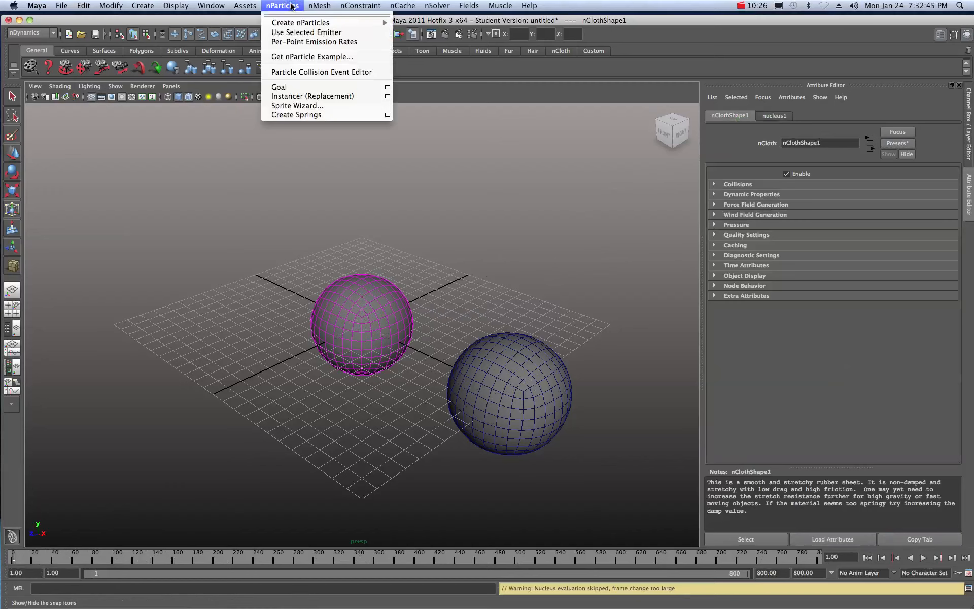
pyautogui.moveTo(293, 24)
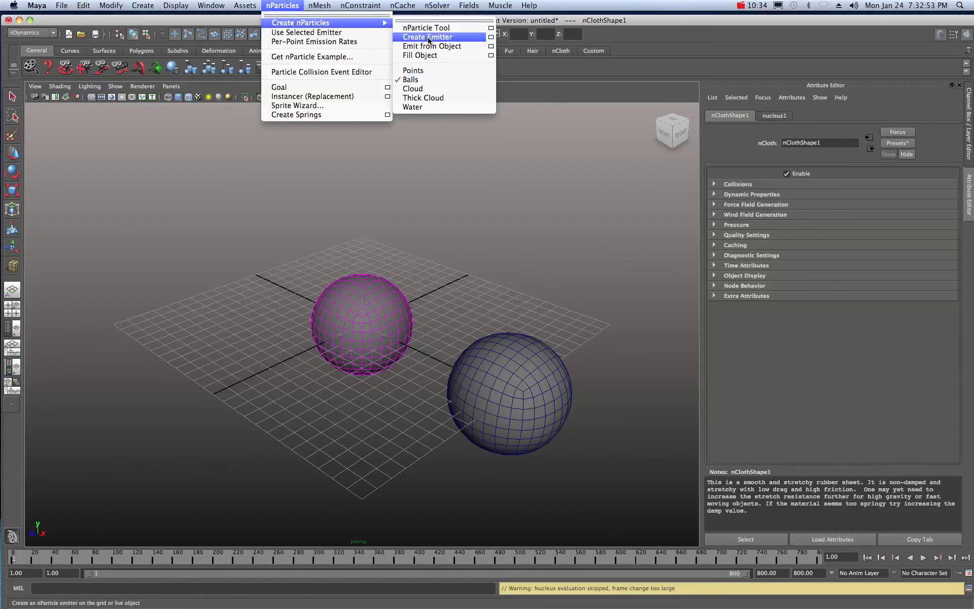
pyautogui.click(412, 36)
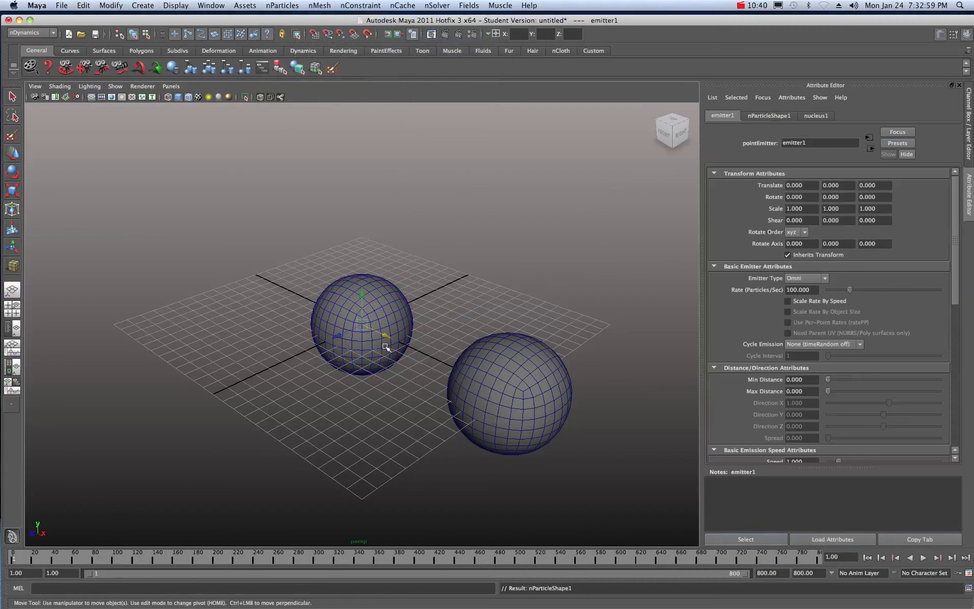
pyautogui.click(260, 97)
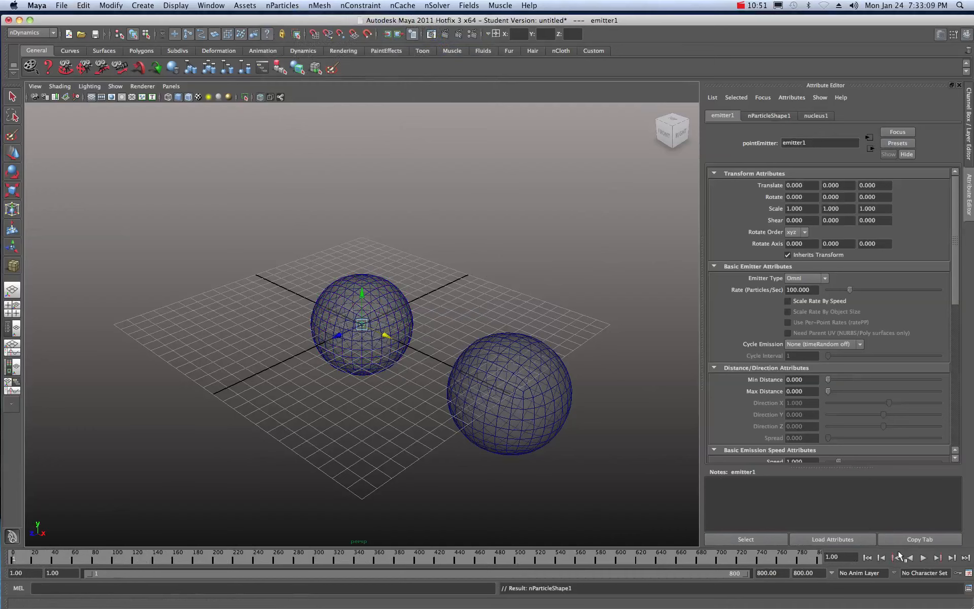
# Play the simulation to watch the nParticles fill the nCloth sphere up close, then stop playback.
pyautogui.click(922, 558)
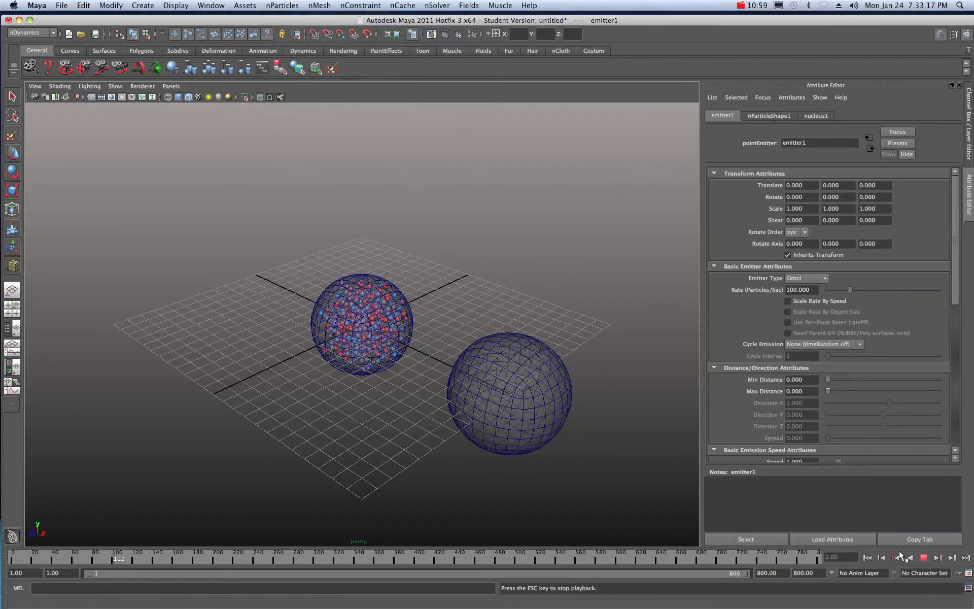
pyautogui.scroll(3, 489, 306)
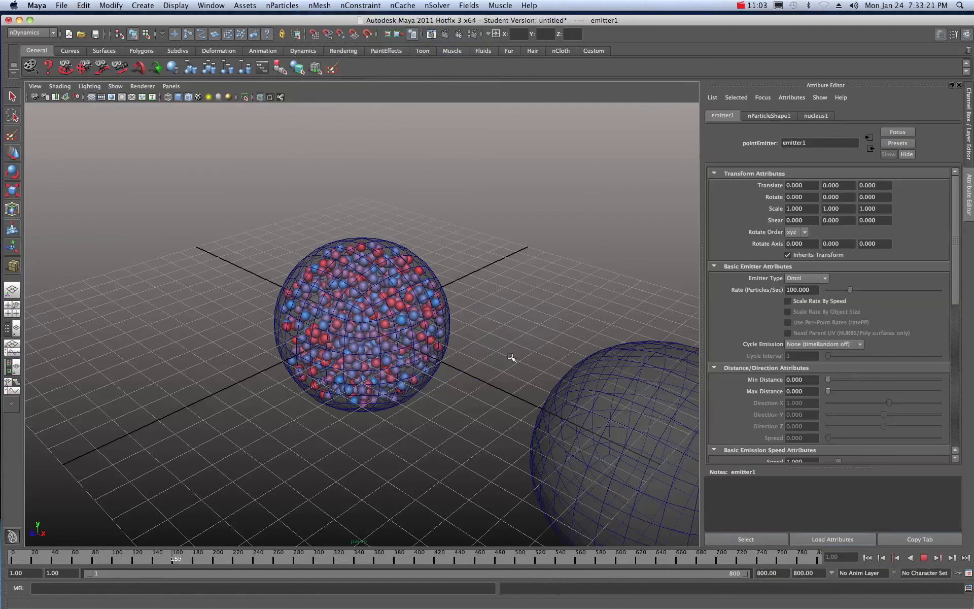
pyautogui.scroll(3, 511, 357)
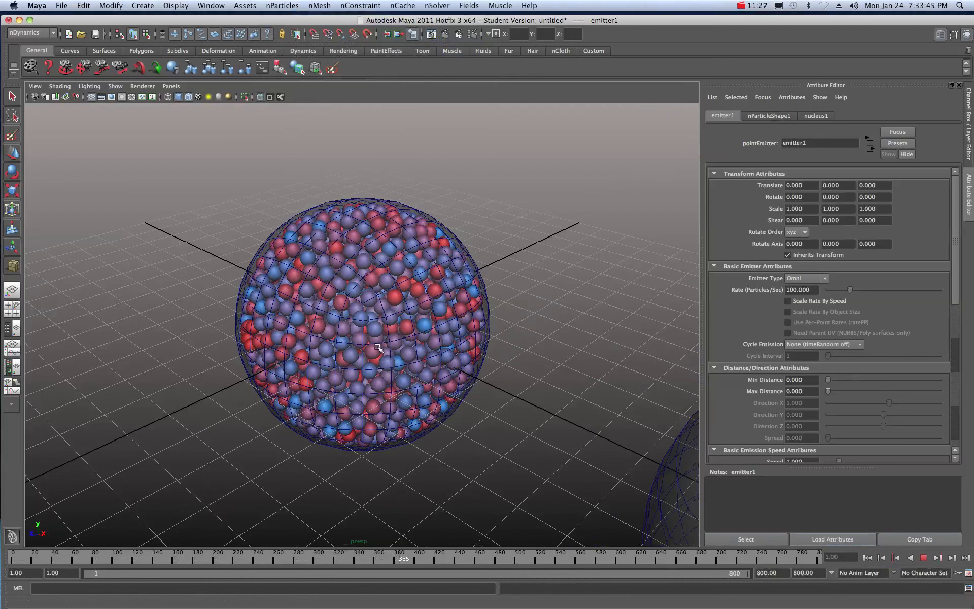
pyautogui.click(926, 561)
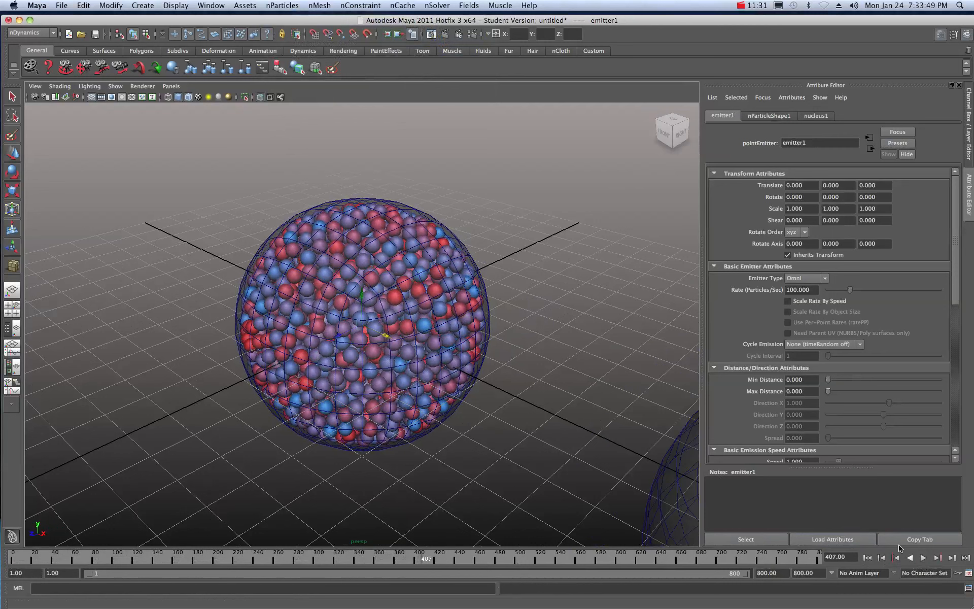
# Set the nParticle radius to 0.5 and replay the simulation from frame 1 to test the larger balls.
pyautogui.click(769, 115)
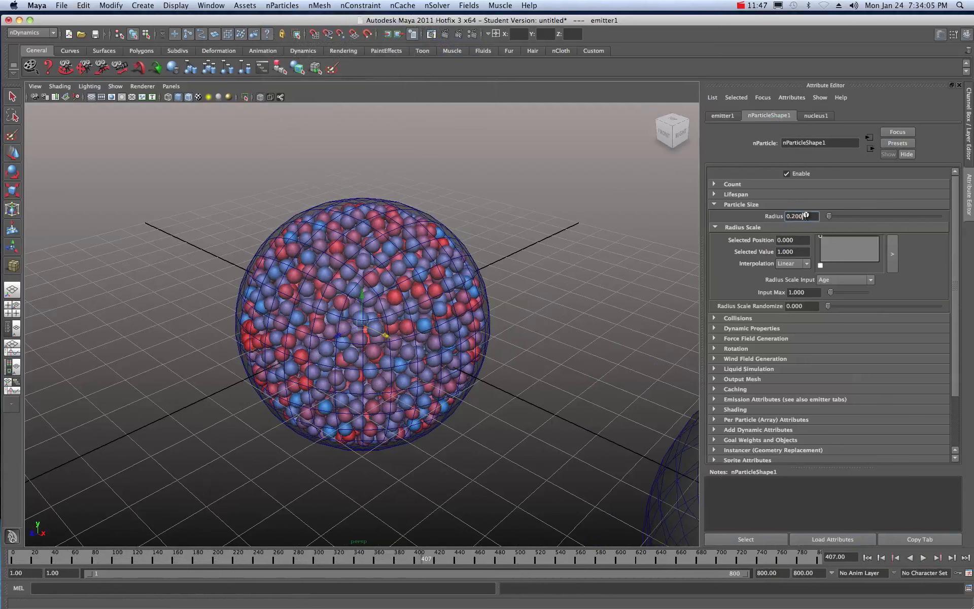
pyautogui.moveTo(807, 217); pyautogui.dragTo(731, 214)
pyautogui.write('.5')
pyautogui.press('Tab')
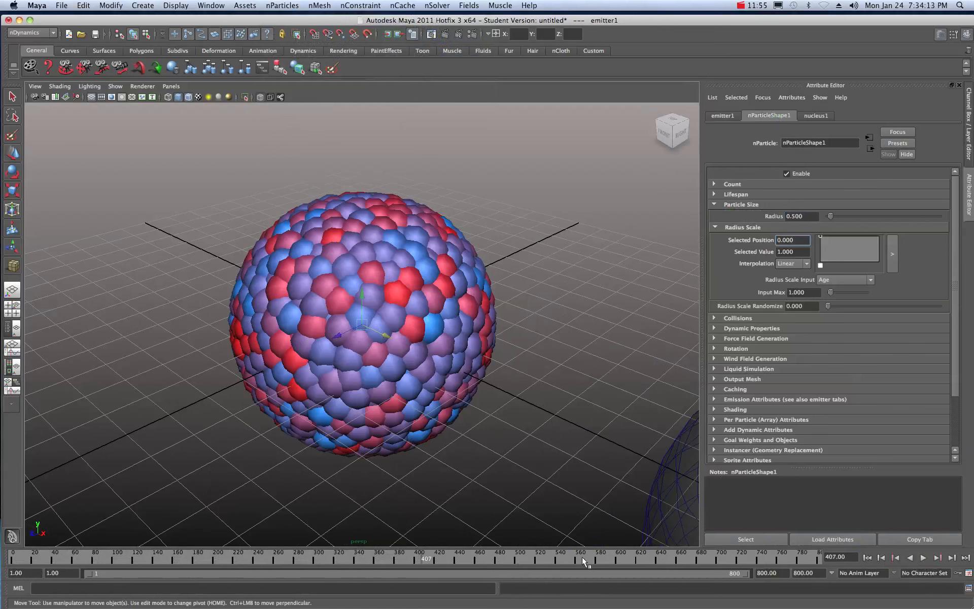
pyautogui.click(868, 556)
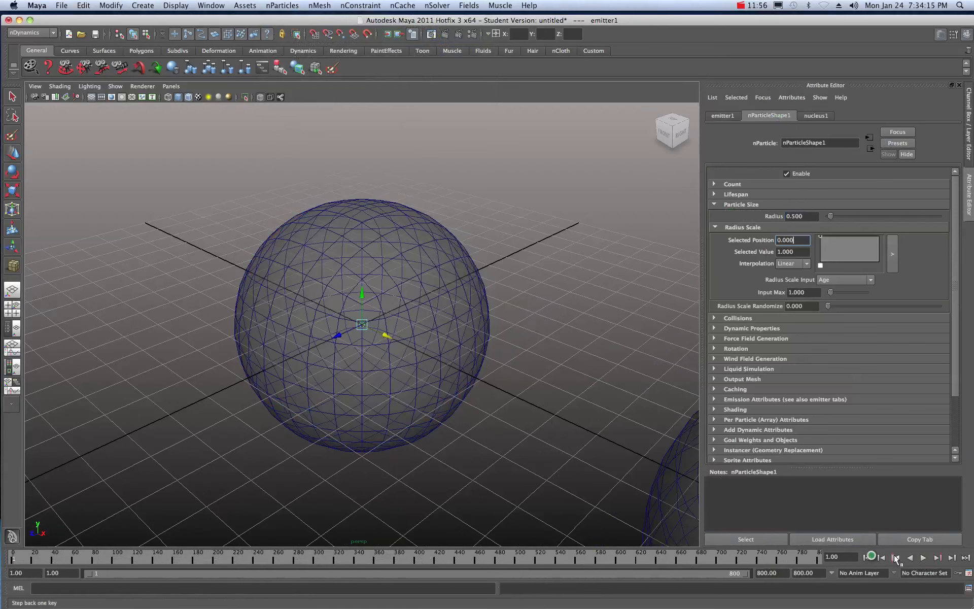
pyautogui.click(923, 557)
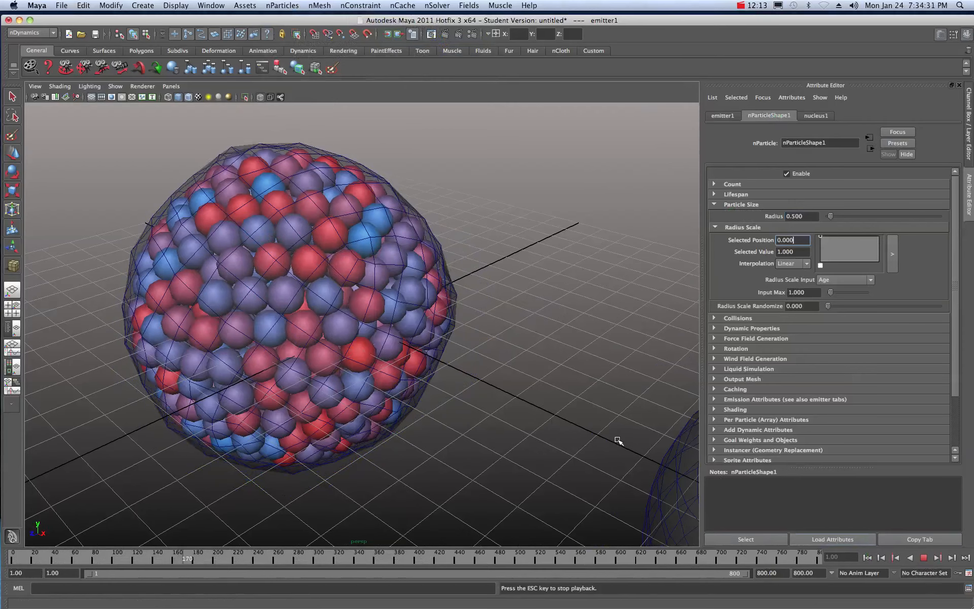
pyautogui.keyDown('alt'); pyautogui.moveTo(582, 421); pyautogui.dragTo(539, 407, button='right'); pyautogui.keyUp('alt')
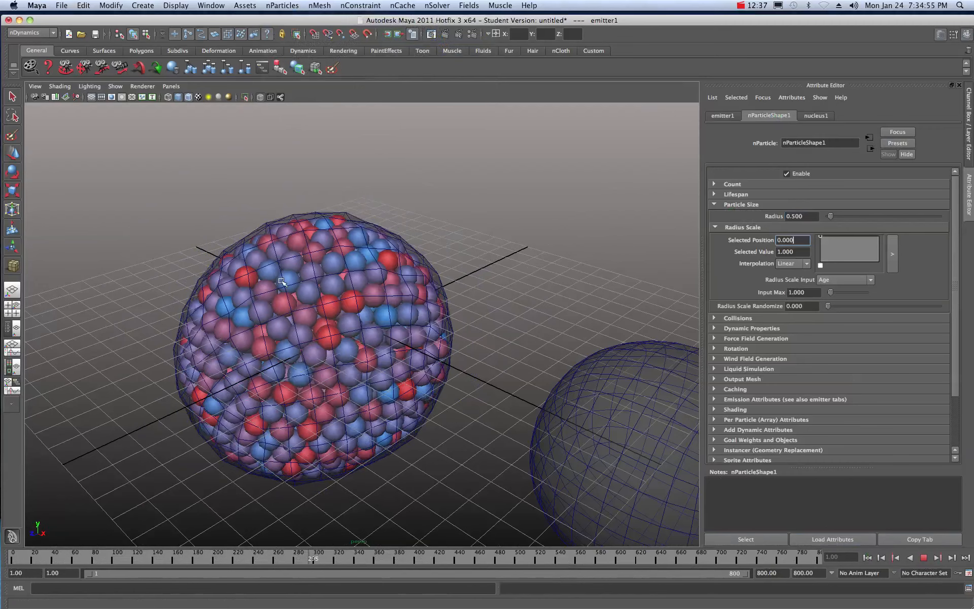
pyautogui.click(923, 558)
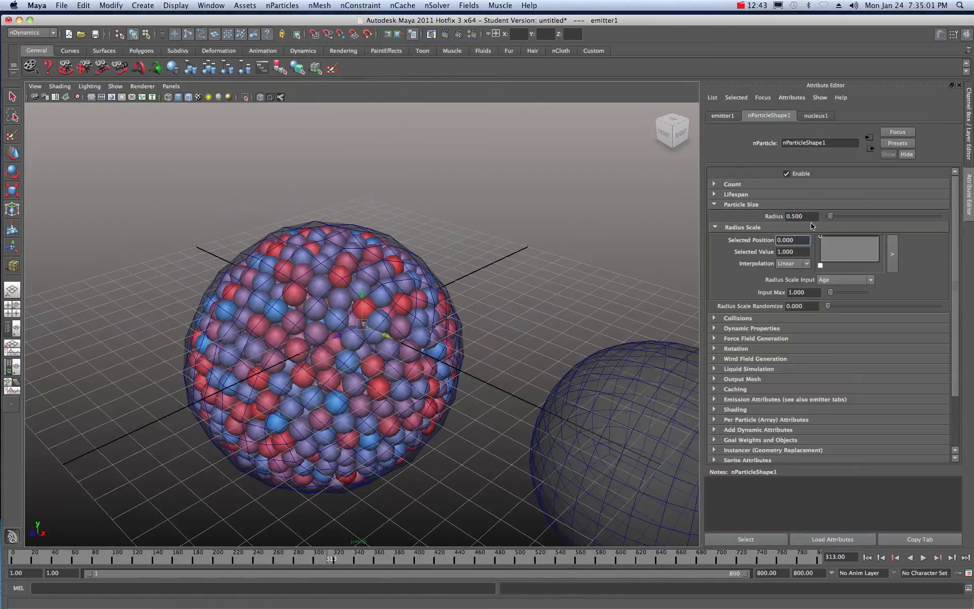
# Set the nParticle radius to 0.3, replay the simulation from frame 1 and rewind to the start.
pyautogui.doubleClick(812, 216)
pyautogui.write('.3')
pyautogui.press('Tab')
pyautogui.click(16, 559)
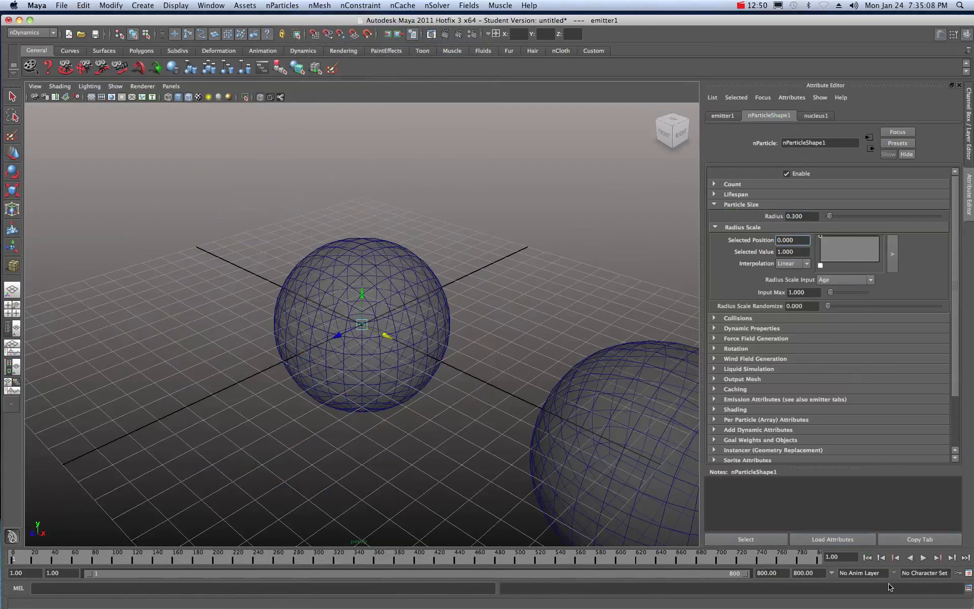
pyautogui.click(922, 557)
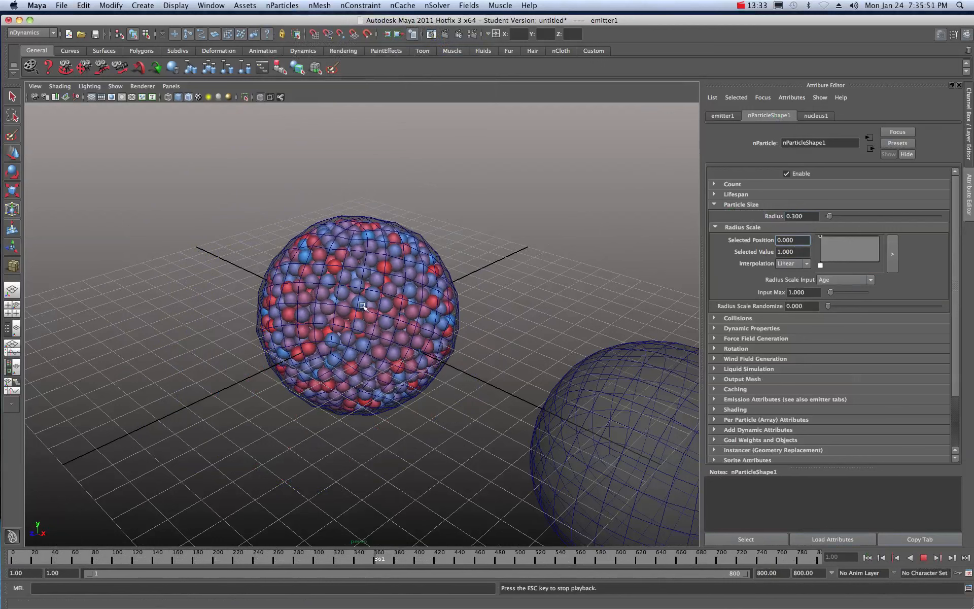
pyautogui.press('Escape')
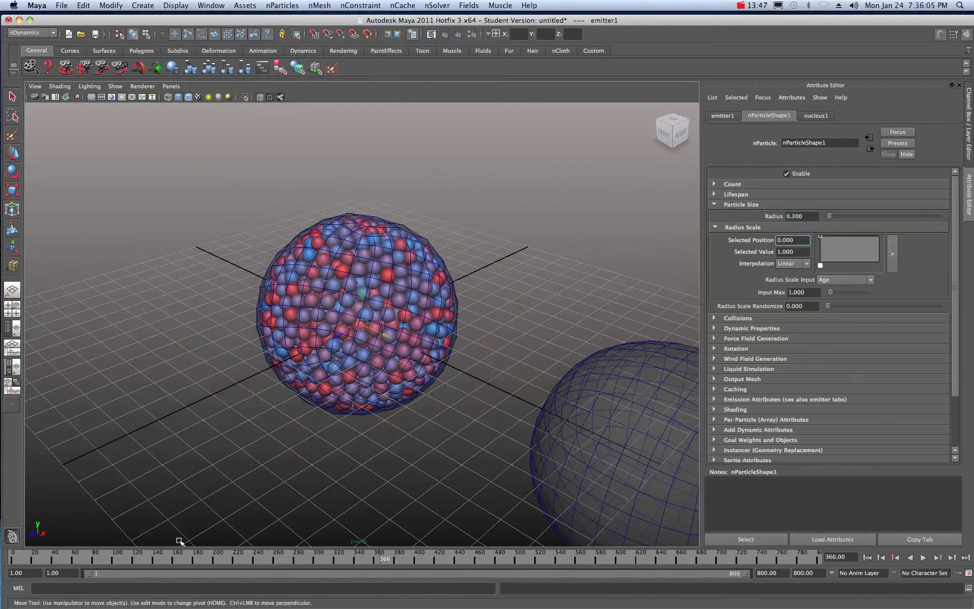
pyautogui.moveTo(107, 557); pyautogui.dragTo(1, 570)
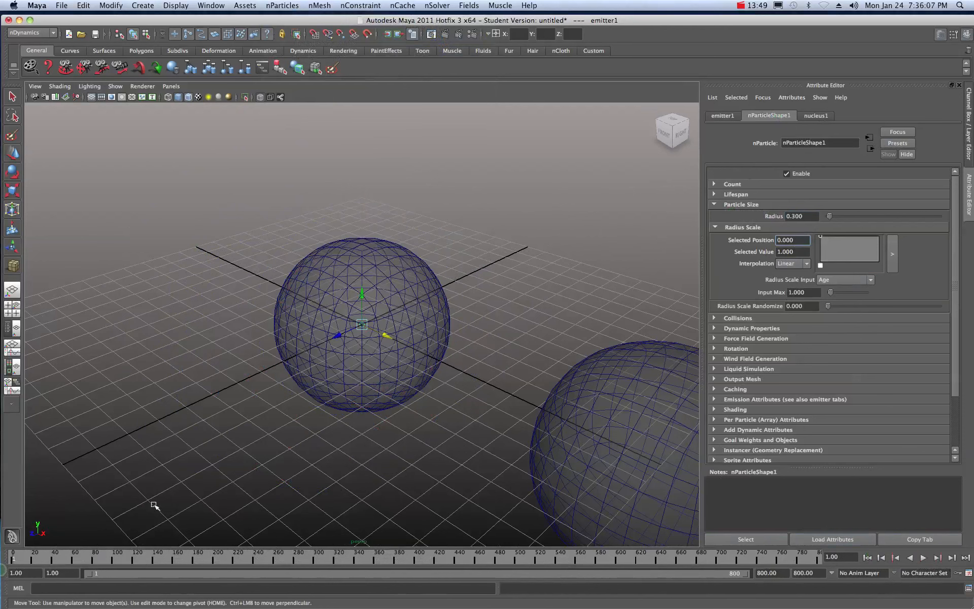
# Check the nCloth sphere's Collisions attributes, then bring up the Outliner and select emitter1 there.
pyautogui.click(390, 282)
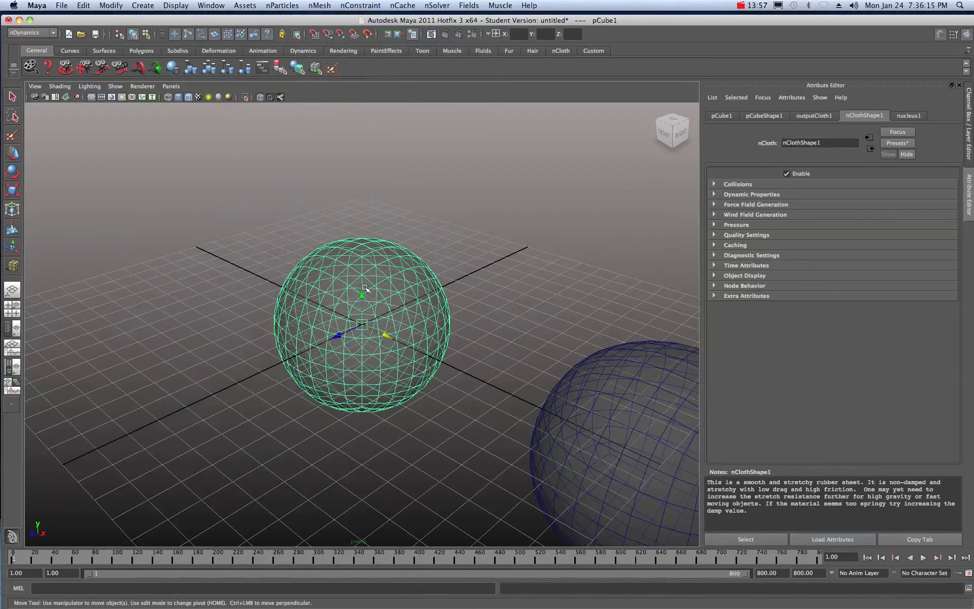
pyautogui.click(713, 185)
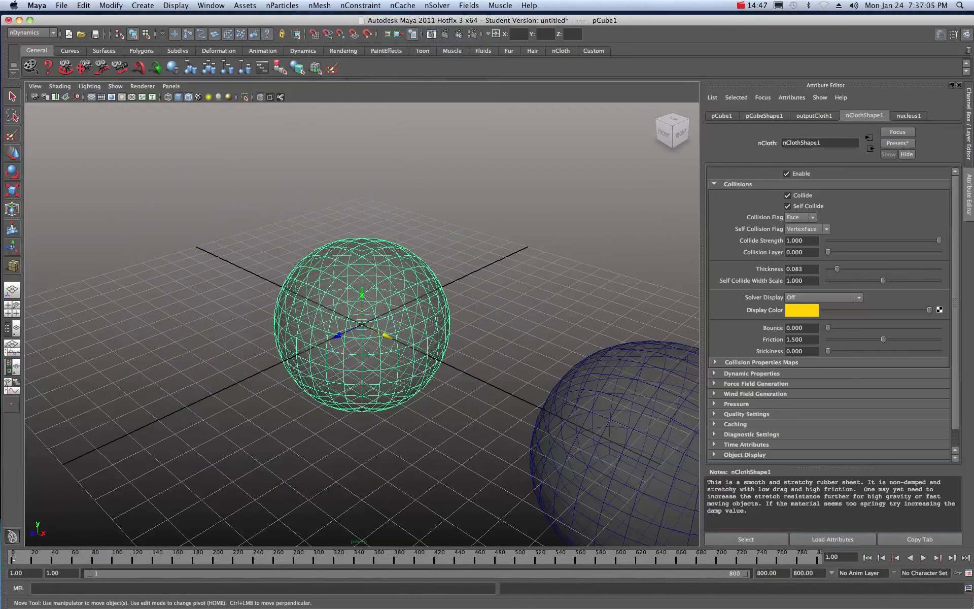
pyautogui.moveTo(832, 112); pyautogui.dragTo(629, 119)
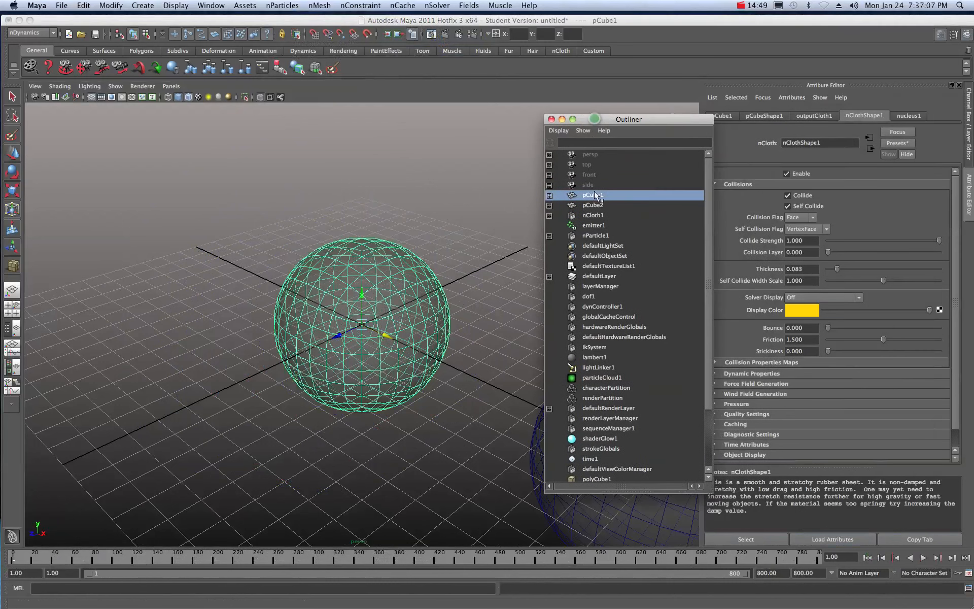
pyautogui.click(589, 226)
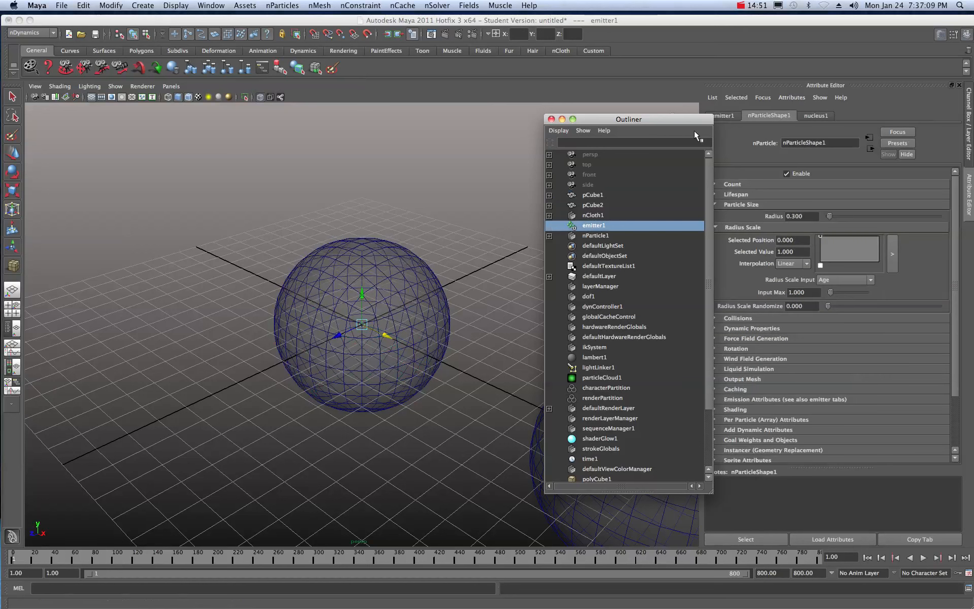
pyautogui.moveTo(693, 124); pyautogui.dragTo(660, 123)
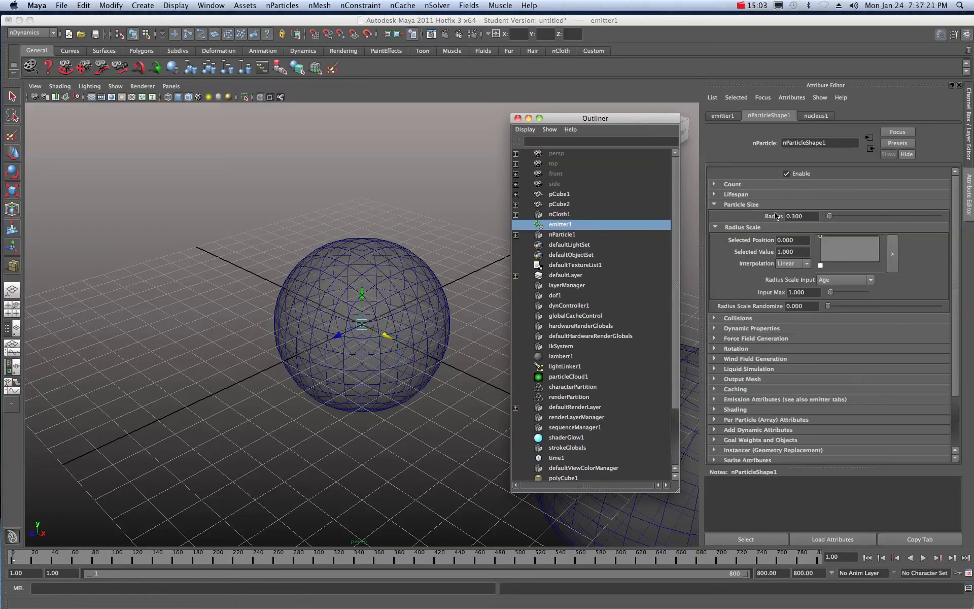
# Examine the nucleus solver's attributes and emitter1's emission, speed, volume and texture attributes.
pyautogui.click(815, 115)
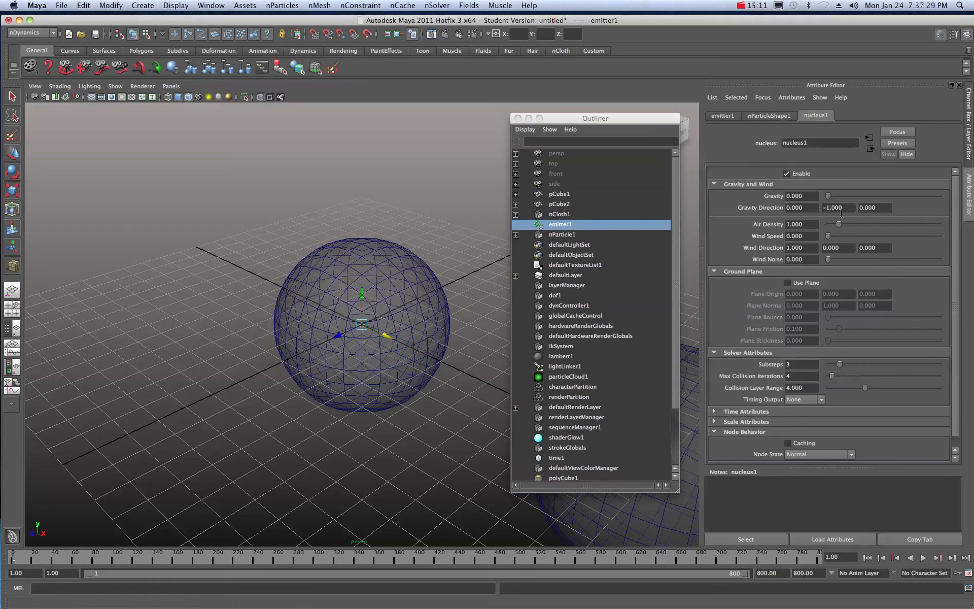
pyautogui.scroll(-1, 733, 260)
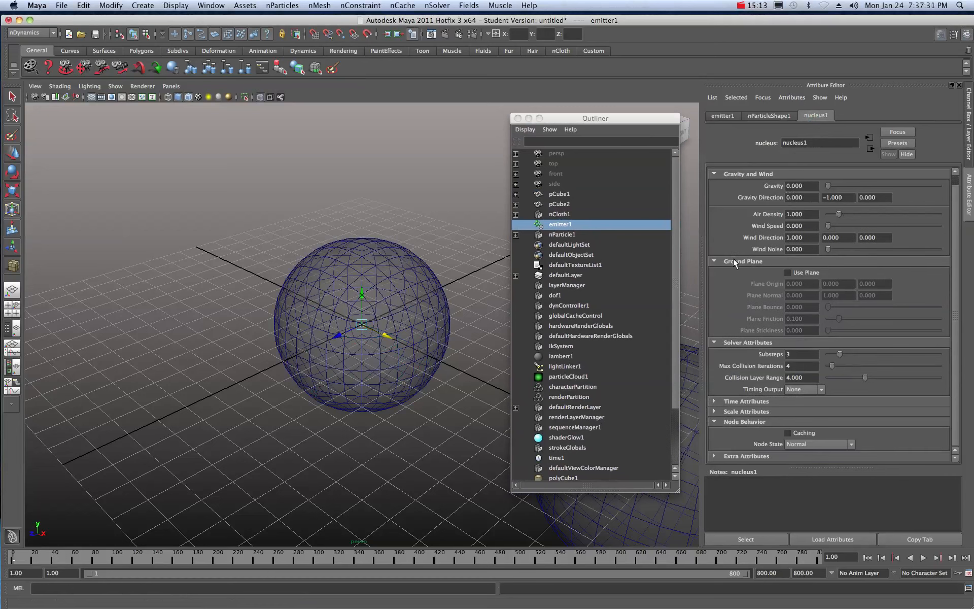
pyautogui.click(725, 115)
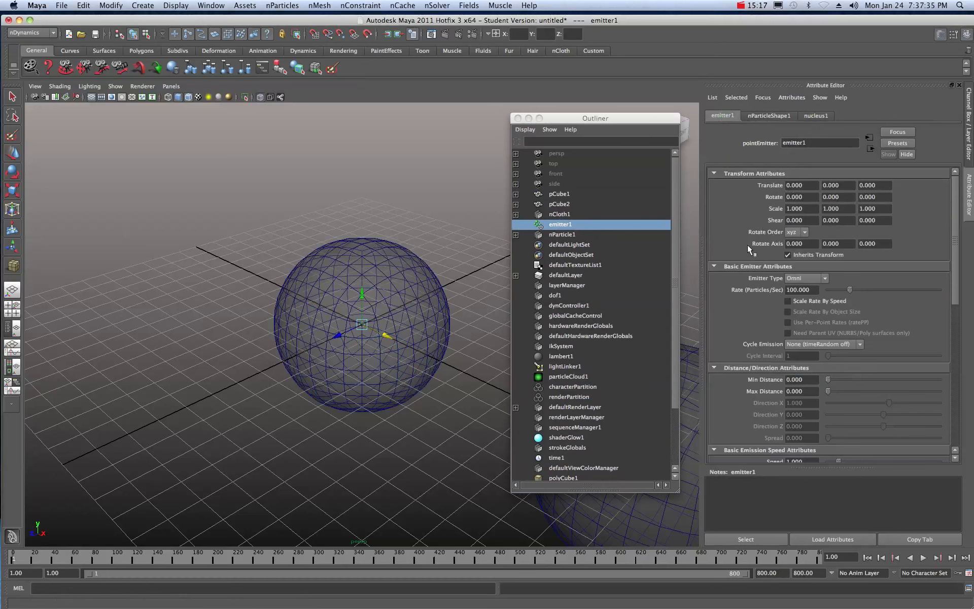
pyautogui.scroll(-10, 748, 244)
pyautogui.scroll(-1, 747, 251)
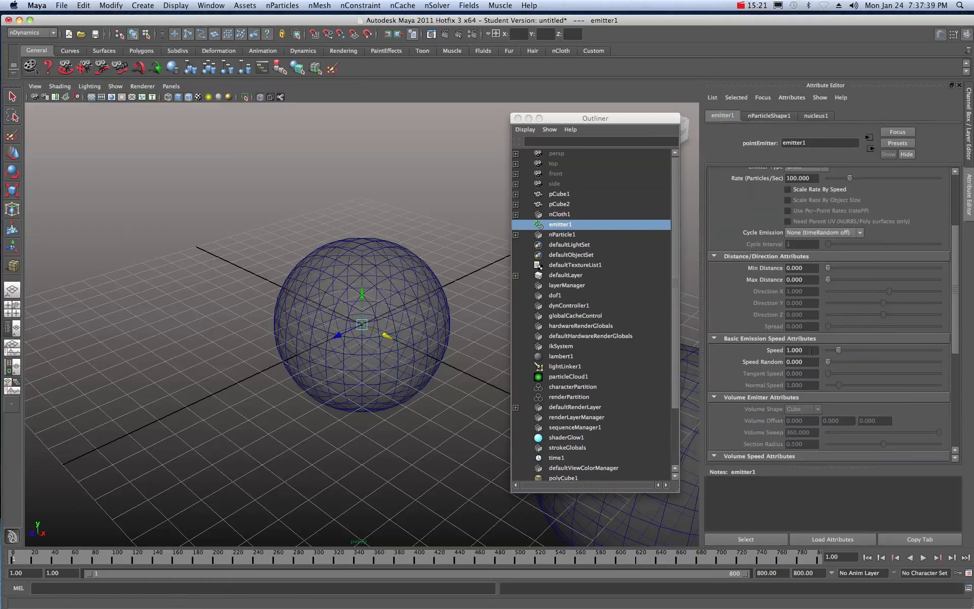
pyautogui.scroll(-12, 737, 331)
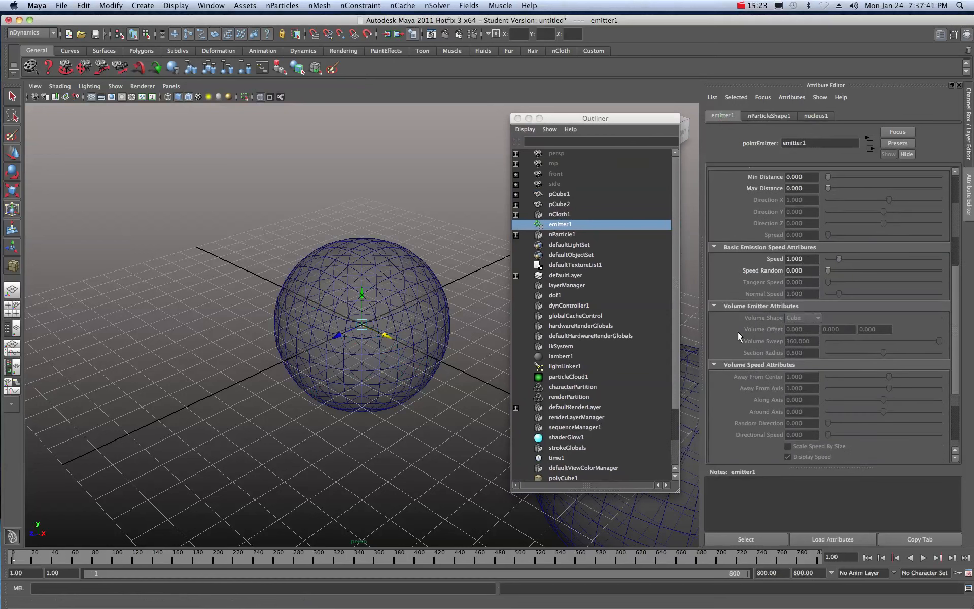
pyautogui.scroll(-6, 738, 332)
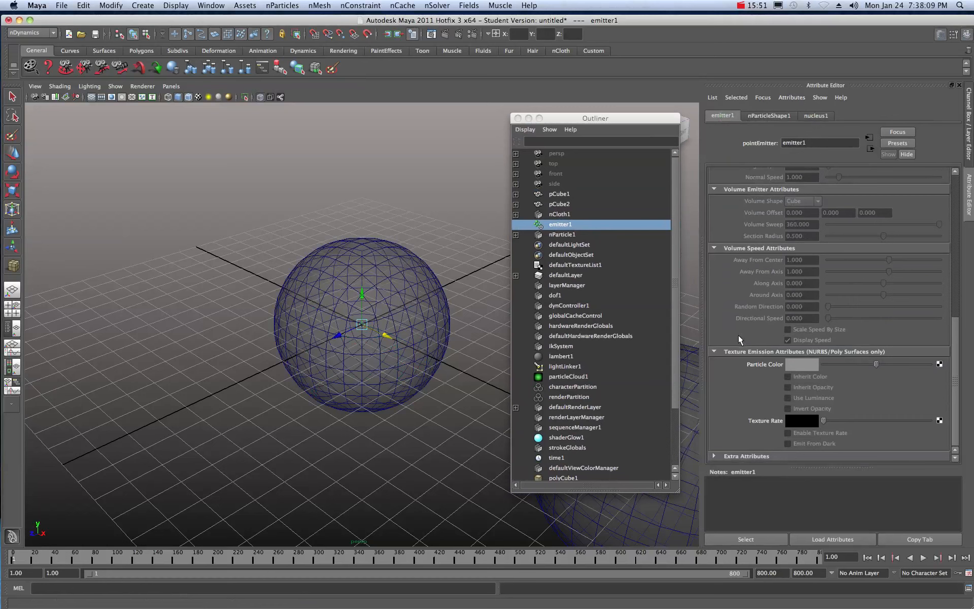
# Select the nCloth sphere pCube1 at the origin and apply a Tearable Surface nConstraint to it.
pyautogui.click(406, 282)
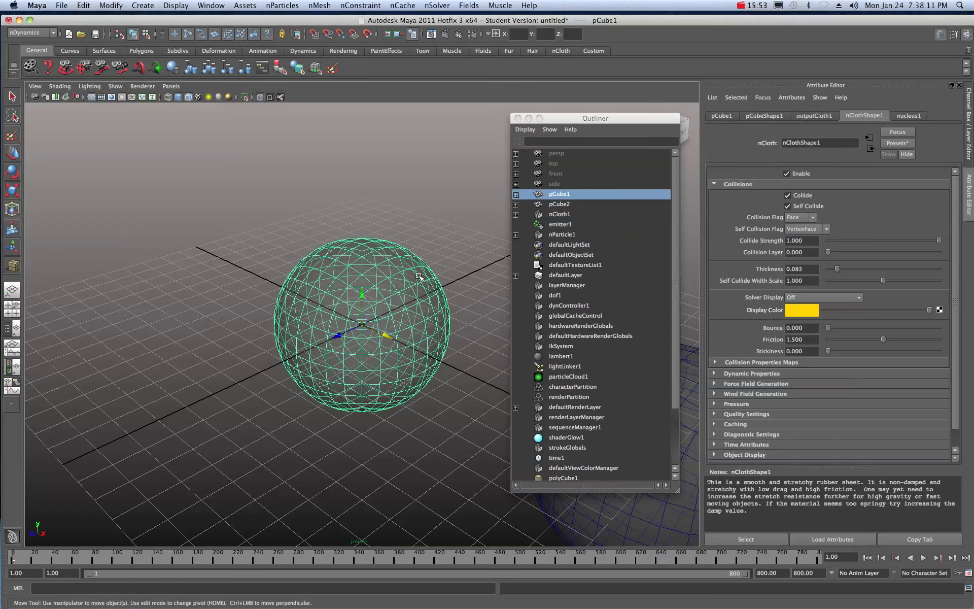
pyautogui.moveTo(570, 122); pyautogui.dragTo(577, 120)
pyautogui.click(558, 193)
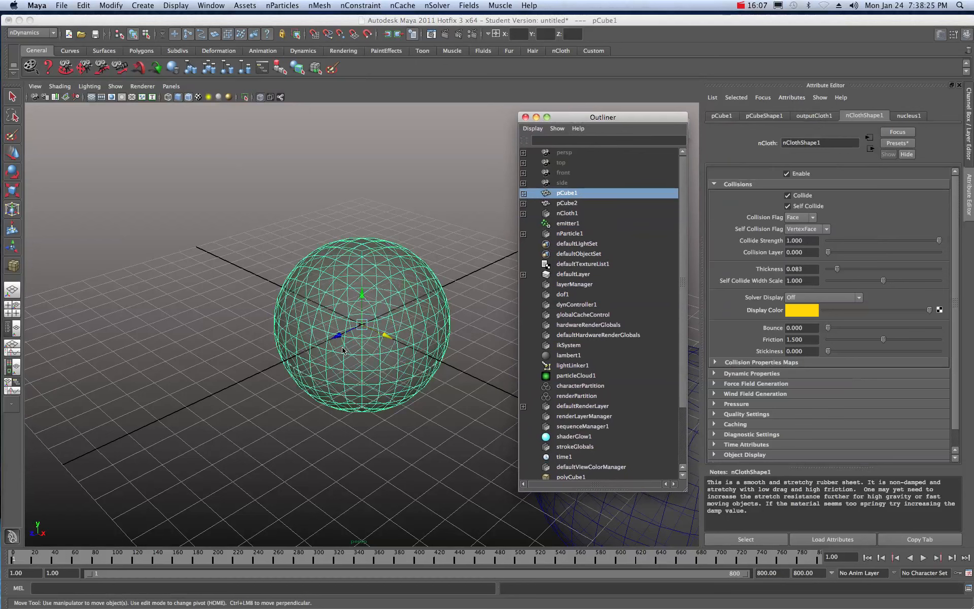
pyautogui.moveTo(573, 117); pyautogui.dragTo(973, 118)
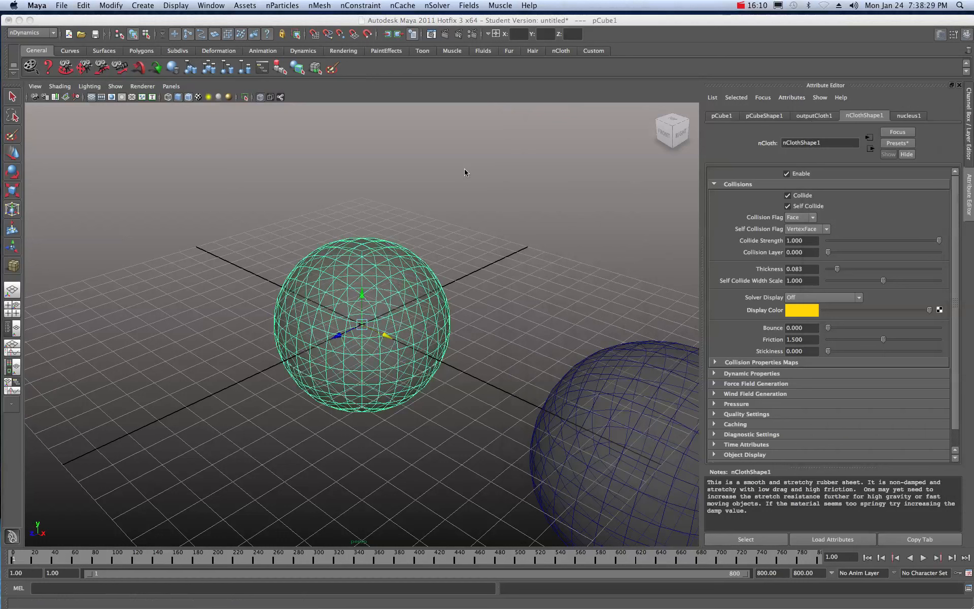
pyautogui.click(367, 6)
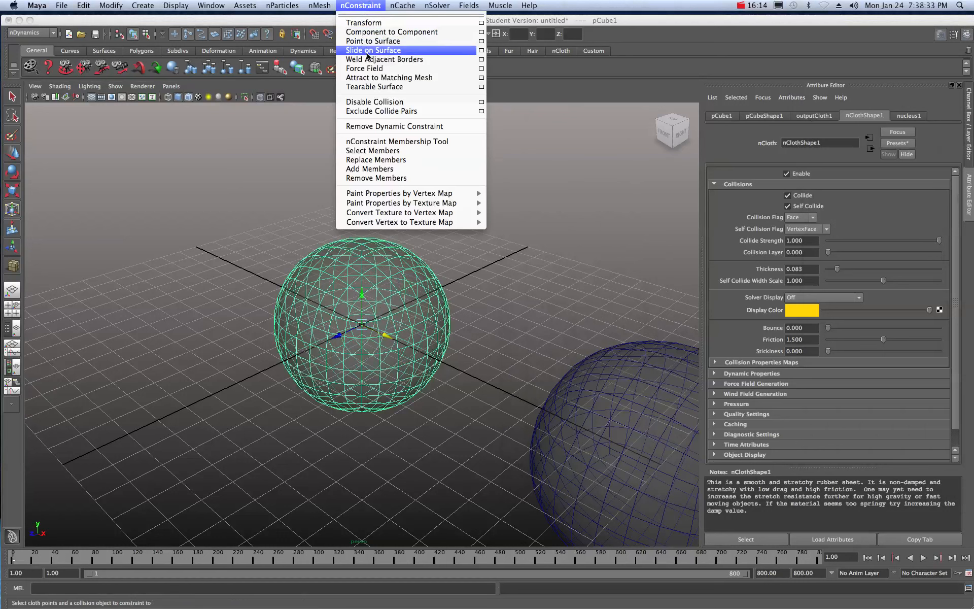
pyautogui.click(366, 87)
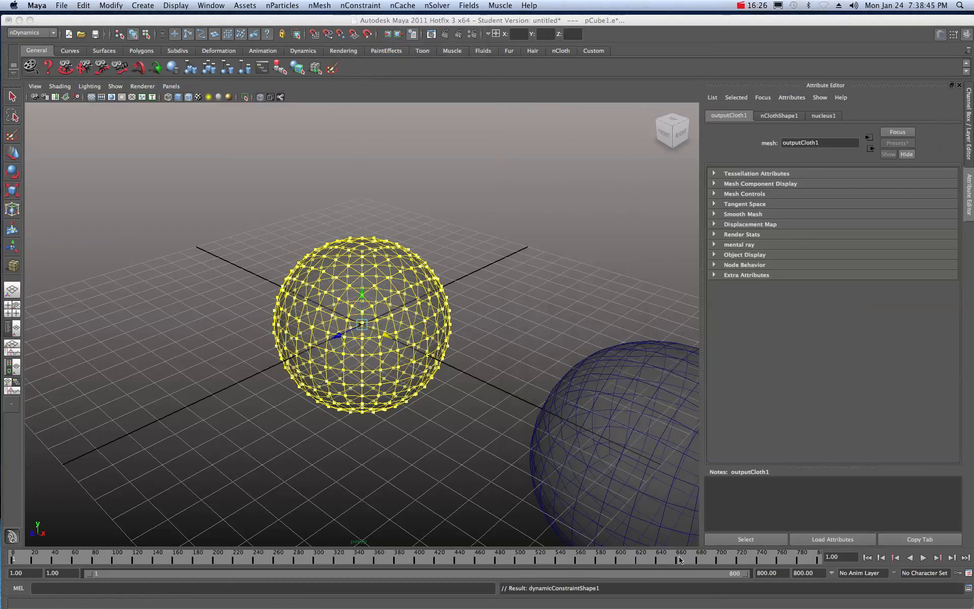
# Play the simulation to test the tearing, stop it at frame 369 and render that frame.
pyautogui.click(924, 558)
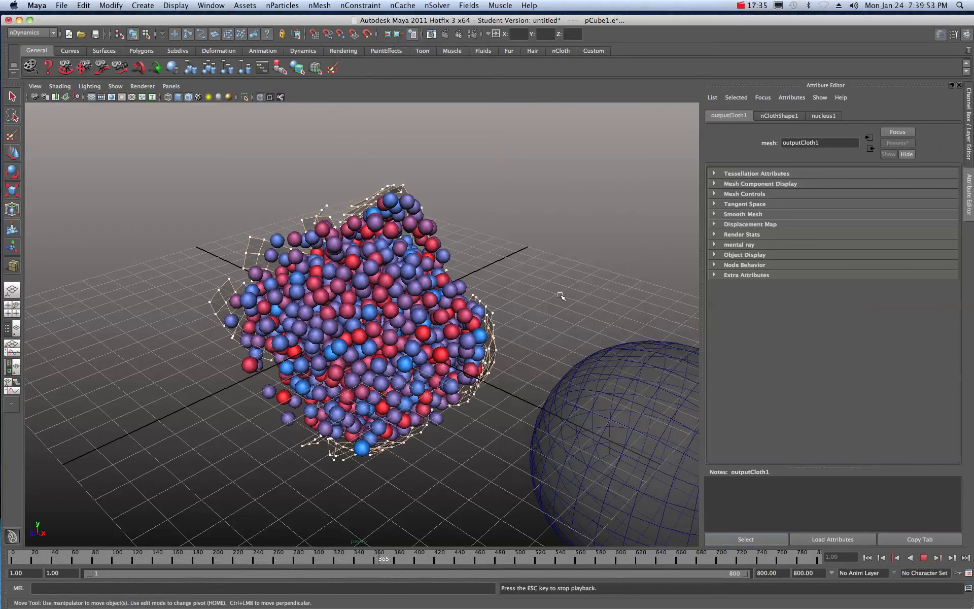
pyautogui.press('Escape')
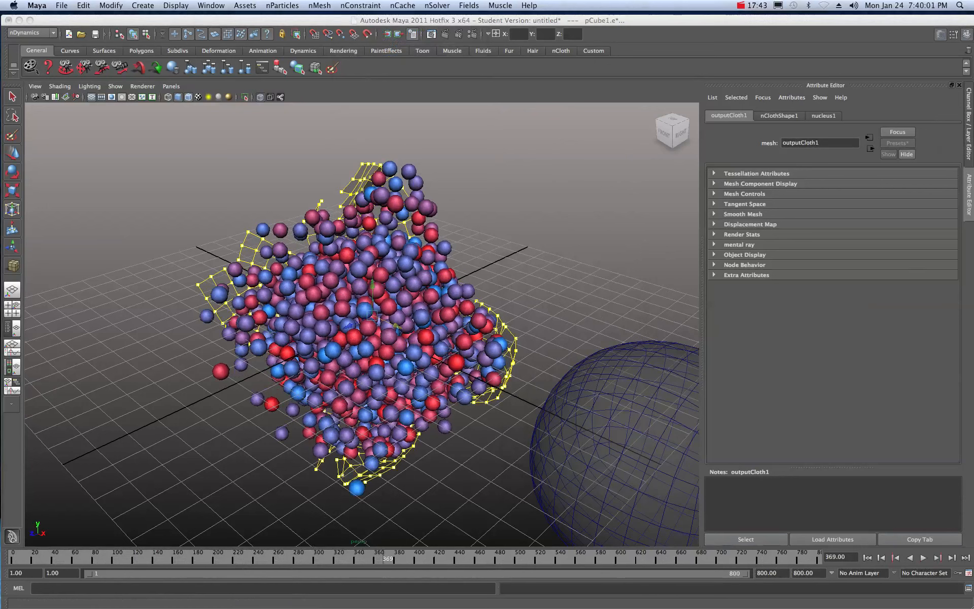
pyautogui.moveTo(973, 177); pyautogui.dragTo(449, 152)
pyautogui.click(365, 179)
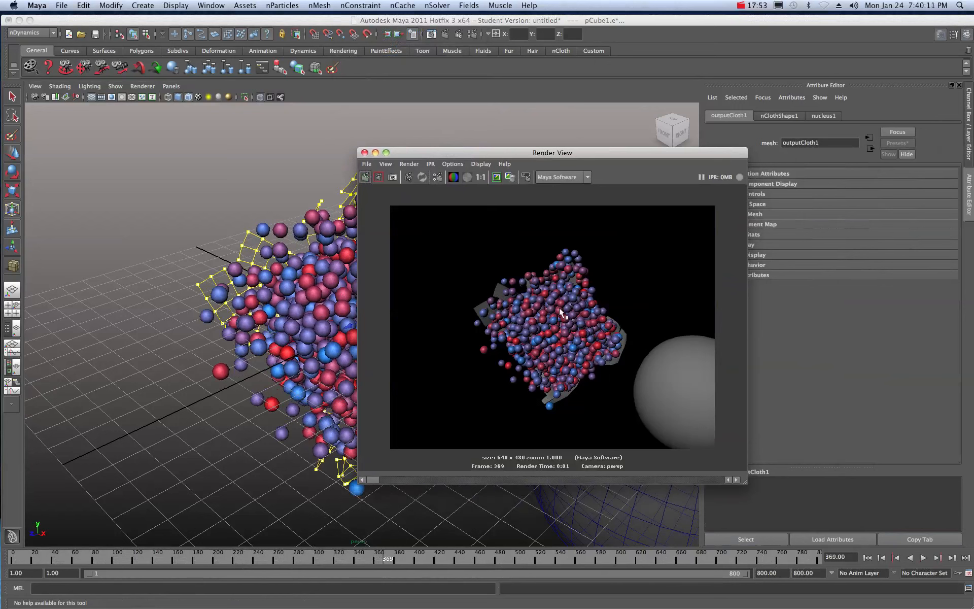
pyautogui.moveTo(451, 155); pyautogui.dragTo(476, 157)
pyautogui.click(389, 153)
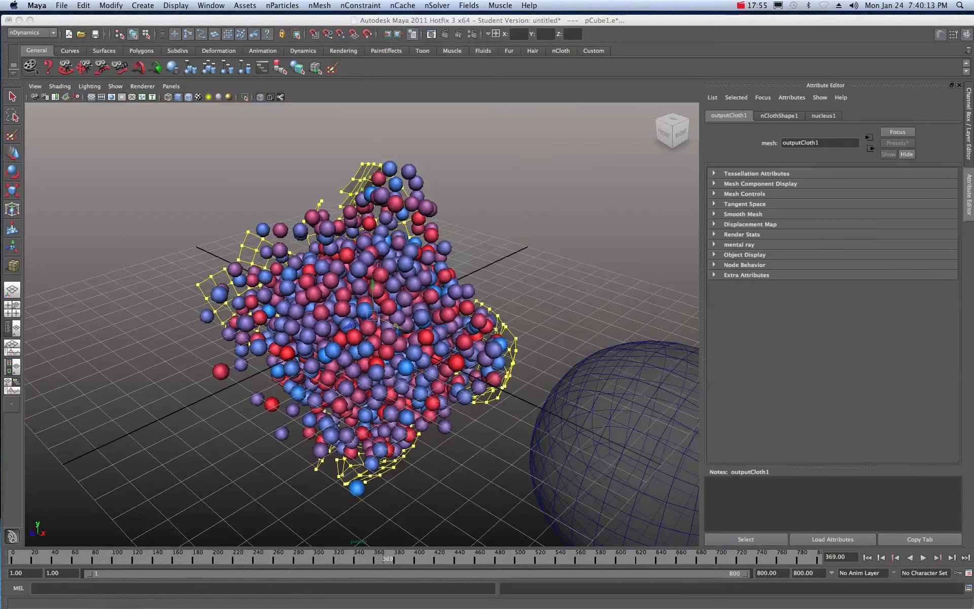
# Orbit around to the back of the torn cloth and render frame 369 from that angle.
pyautogui.click(65, 67)
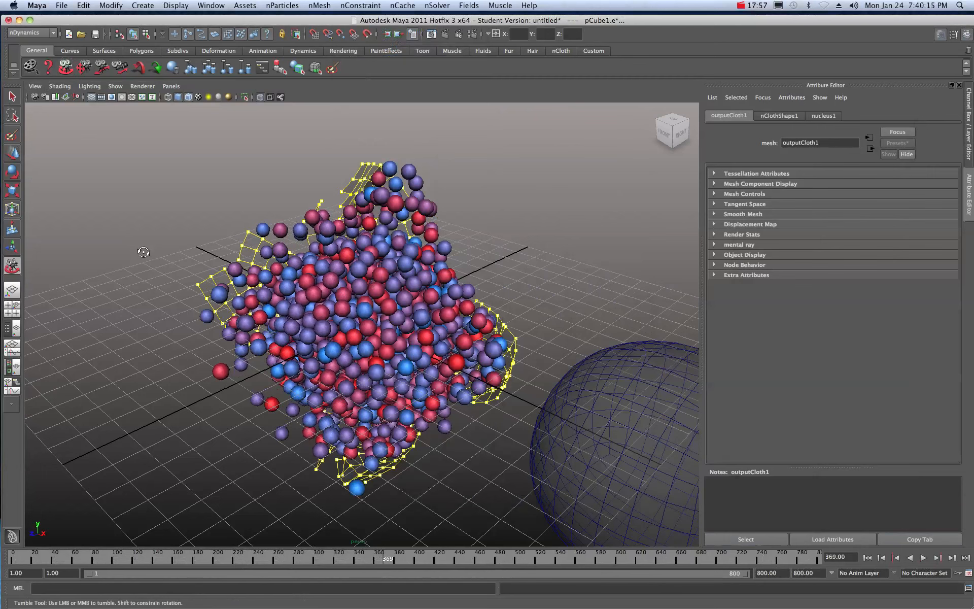
pyautogui.moveTo(143, 252); pyautogui.dragTo(347, 246)
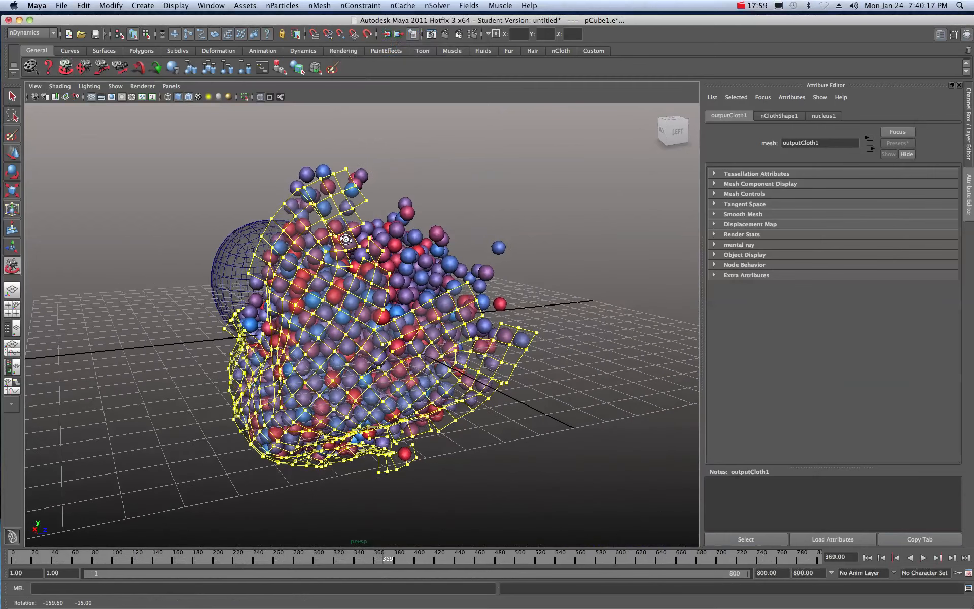
pyautogui.click(66, 67)
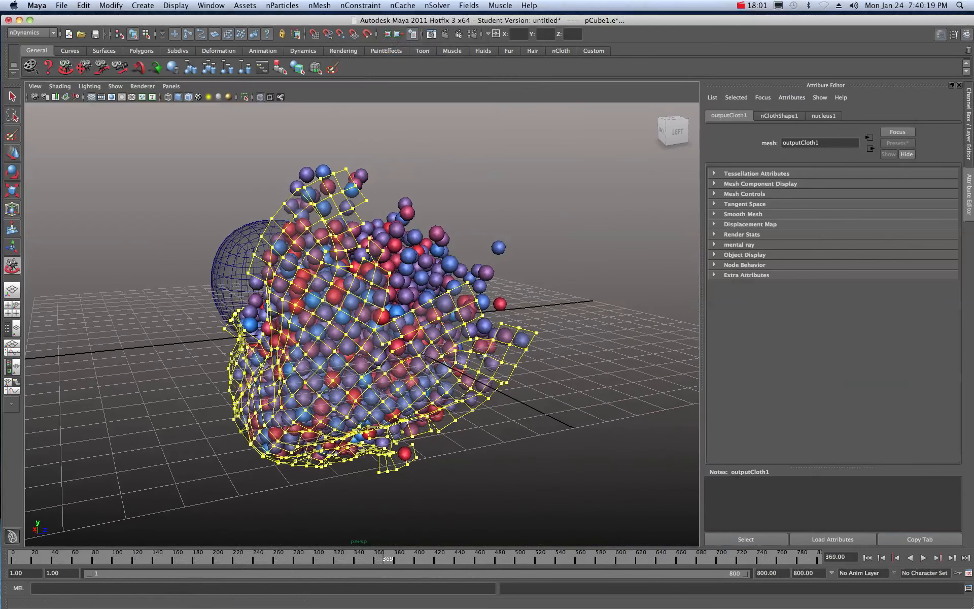
pyautogui.click(470, 137)
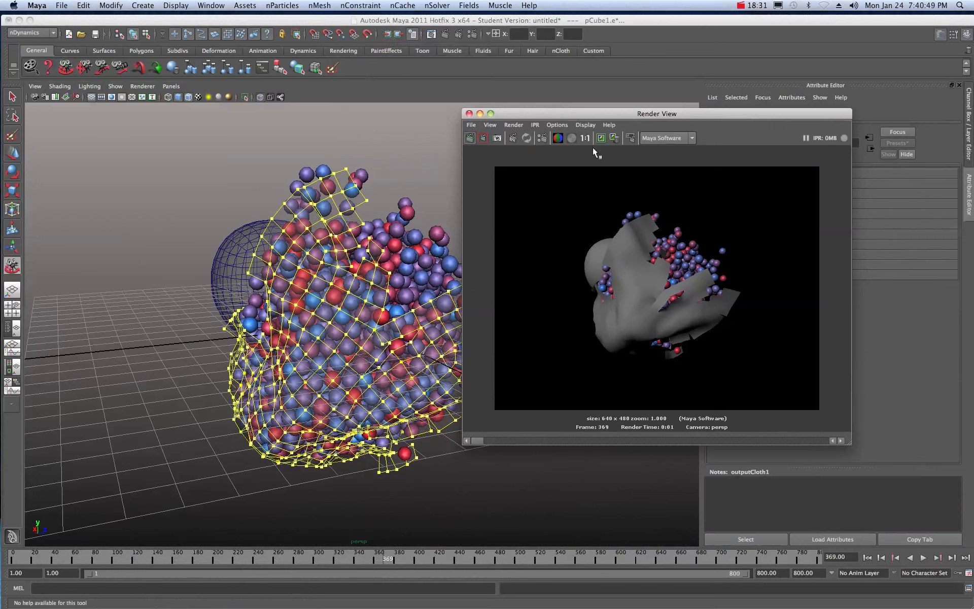
pyautogui.moveTo(582, 114); pyautogui.dragTo(595, 114)
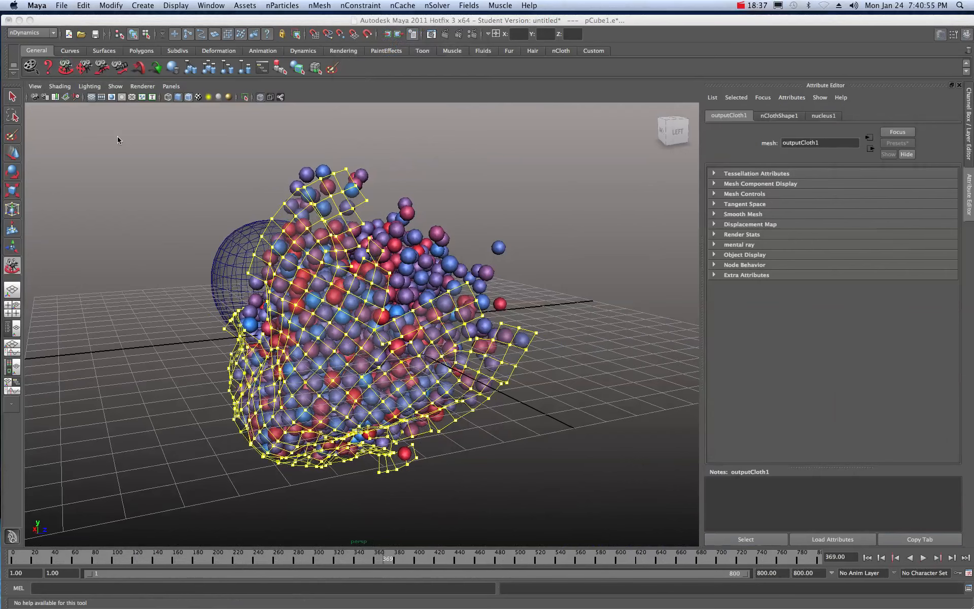
# Rewind the simulation to frame 1 and restore the home perspective view, framed closer on the nCloth sphere.
pyautogui.click(66, 71)
pyautogui.moveTo(466, 340); pyautogui.dragTo(343, 338)
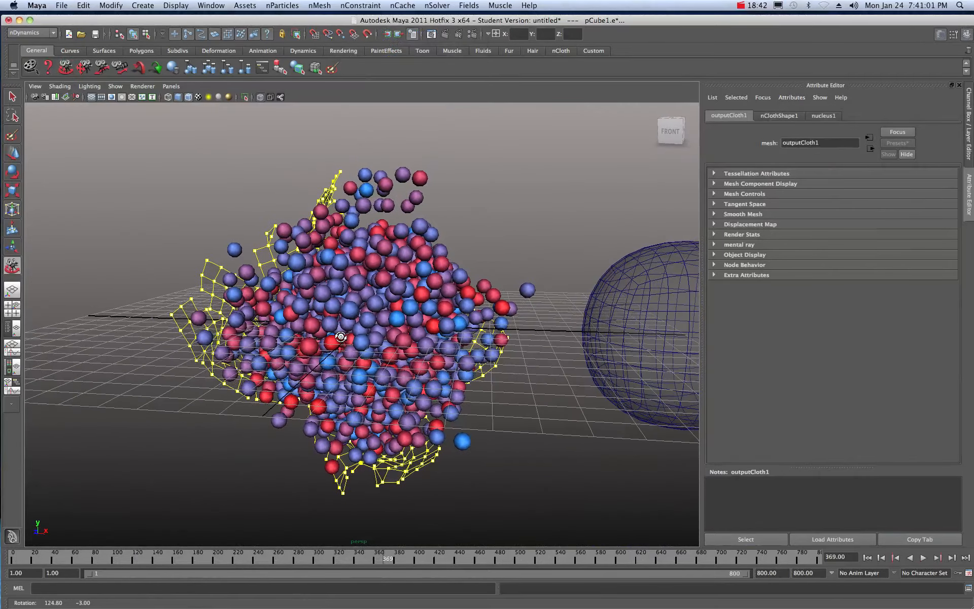
pyautogui.click(14, 558)
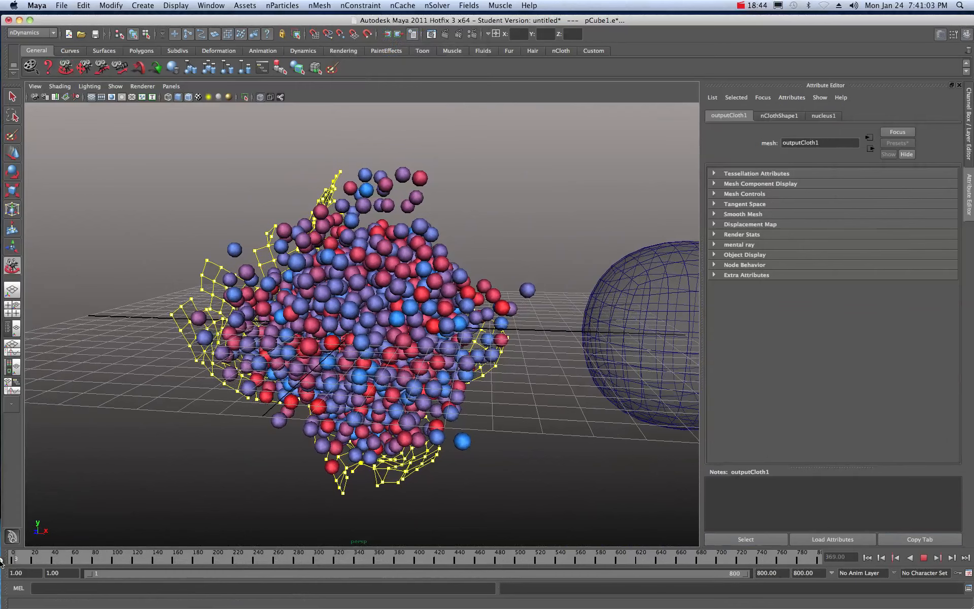
pyautogui.moveTo(522, 315); pyautogui.dragTo(519, 311)
pyautogui.click(654, 109)
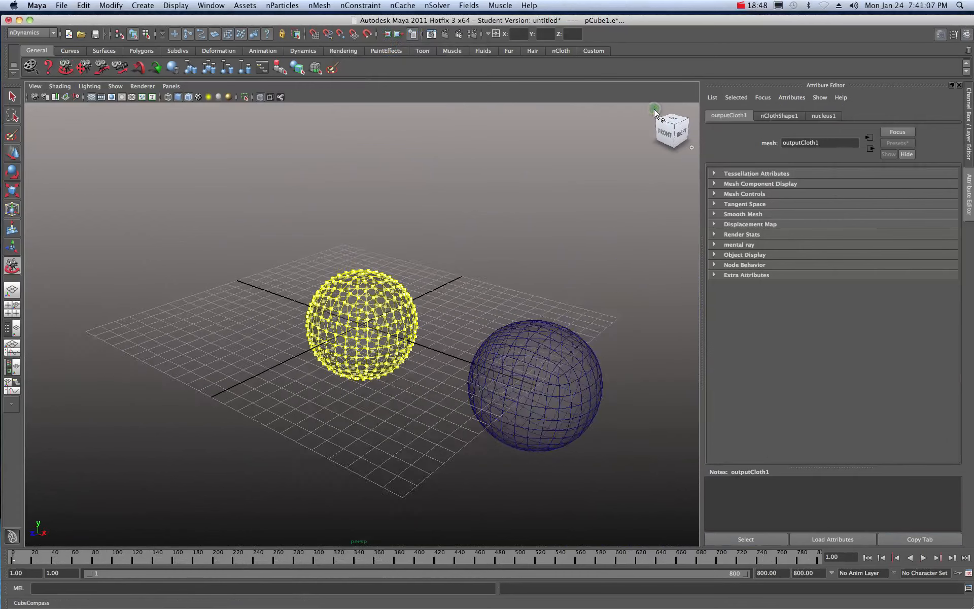
pyautogui.scroll(5, 528, 261)
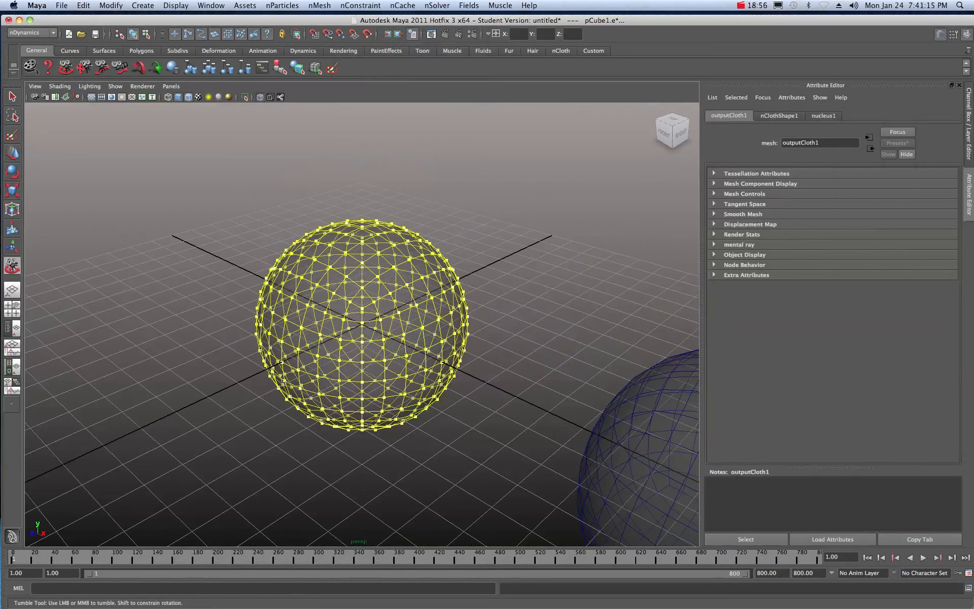
# Set dynamicConstraint1's Glue Strength to 0.3 and Glue Strength Scale to 0.8, then replay the simulation up to frame 468.
pyautogui.moveTo(811, 113); pyautogui.dragTo(685, 111)
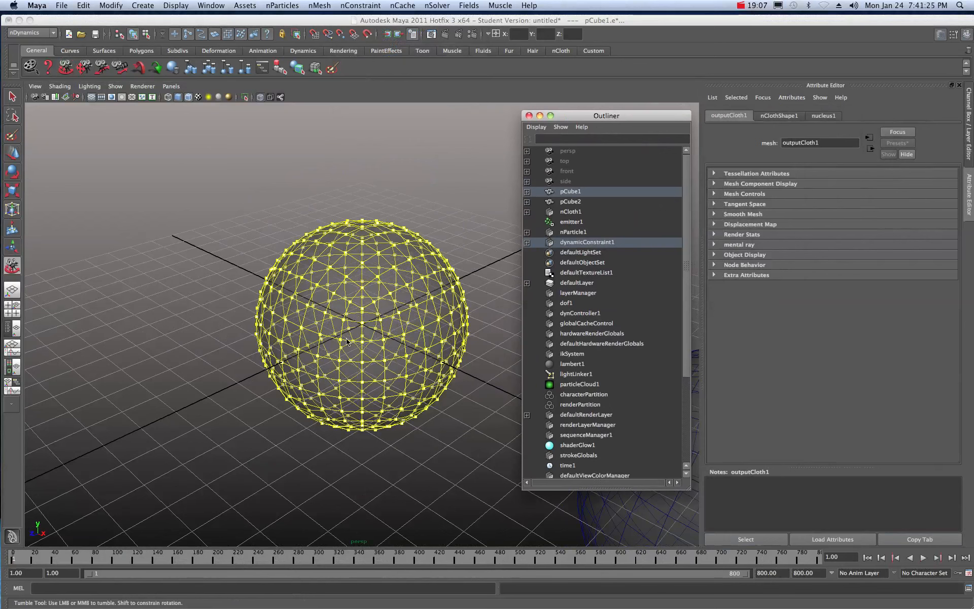
pyautogui.click(577, 242)
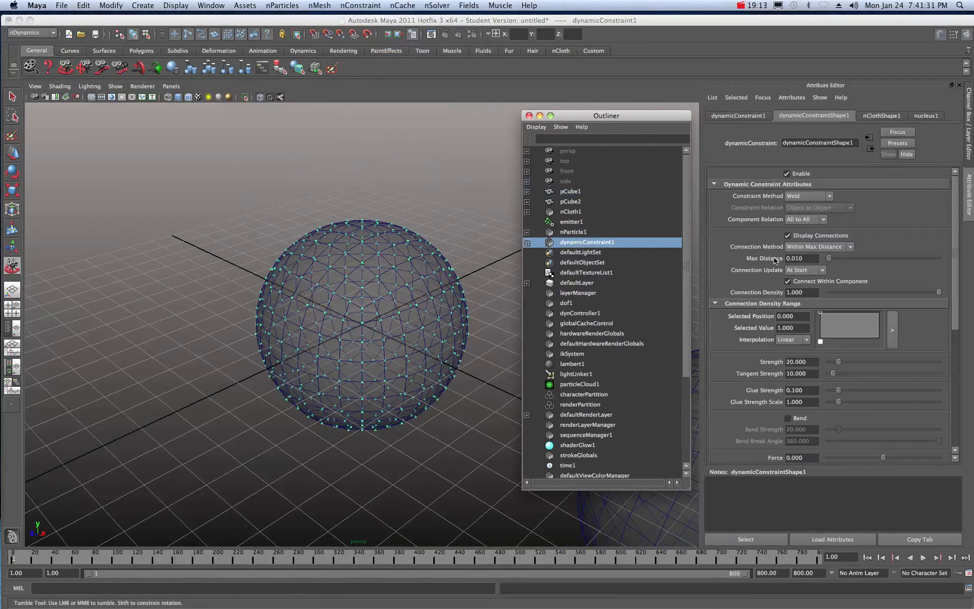
pyautogui.scroll(-6, 766, 209)
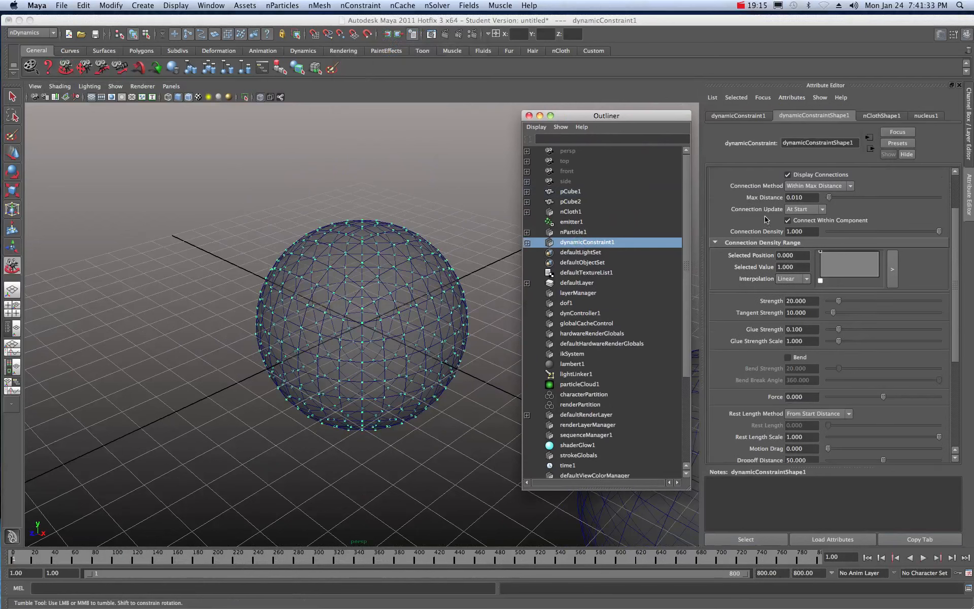
pyautogui.scroll(6, 766, 219)
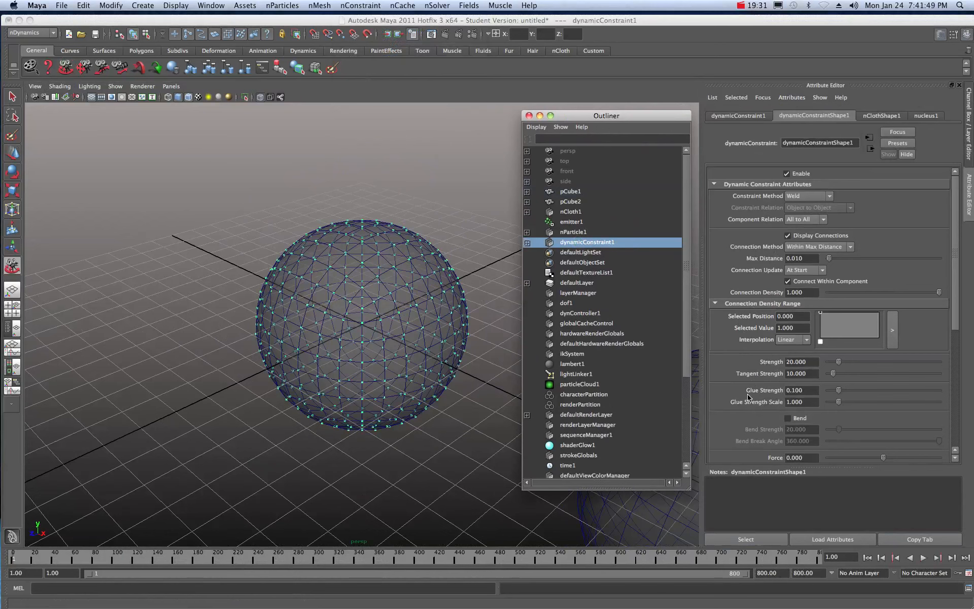
pyautogui.click(809, 391)
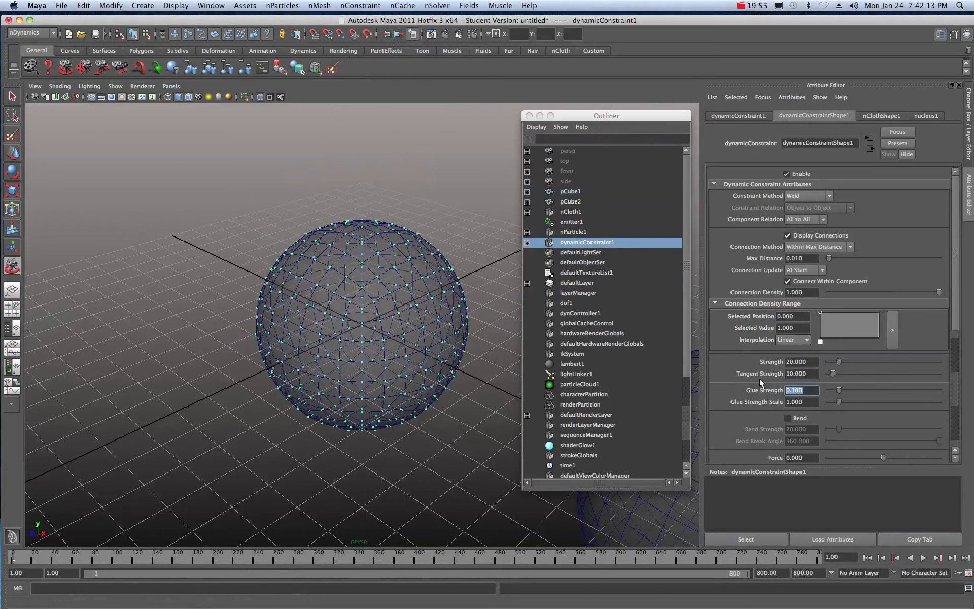
pyautogui.write('.3')
pyautogui.press('Tab')
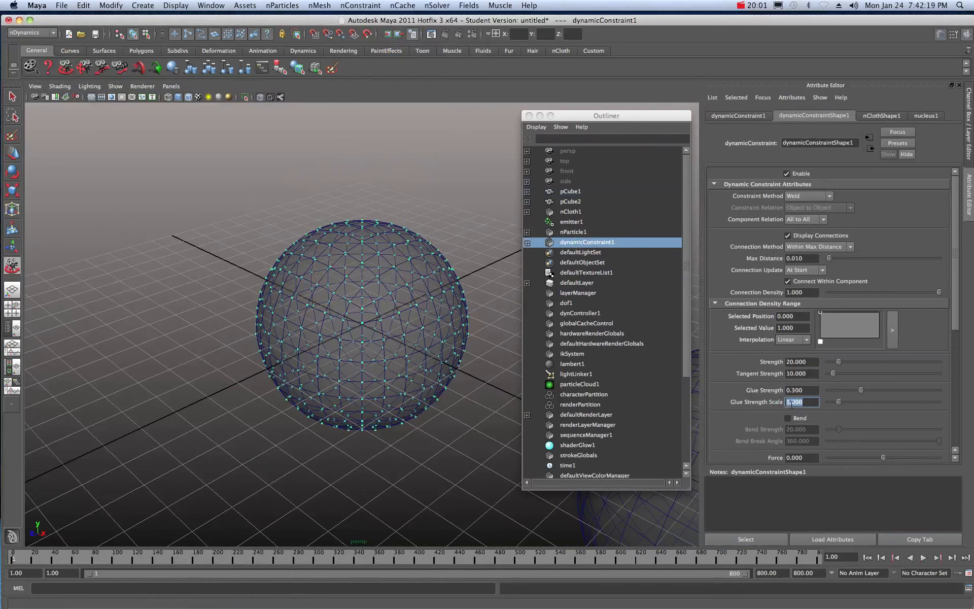
pyautogui.write('.8')
pyautogui.click(809, 389)
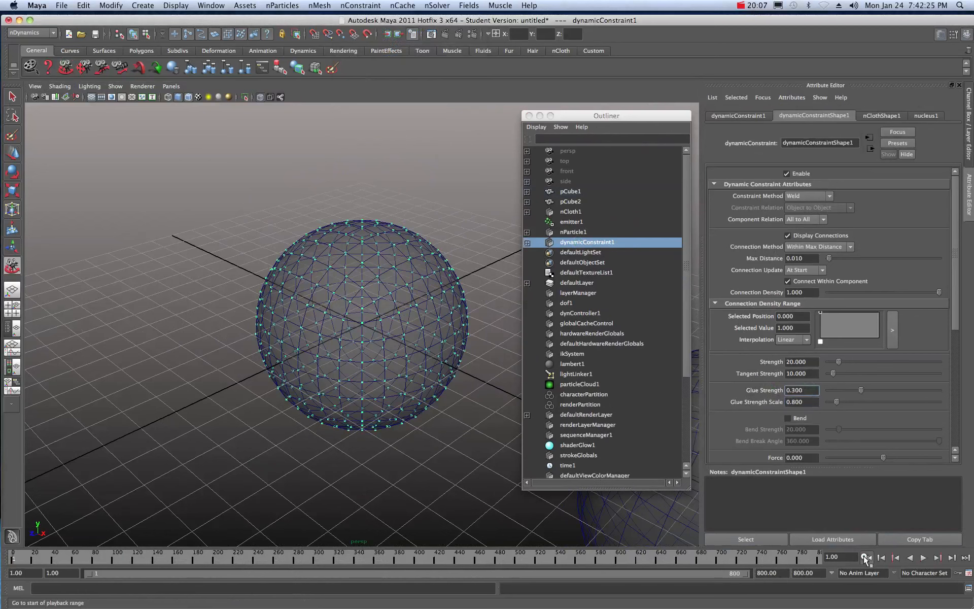
pyautogui.click(922, 558)
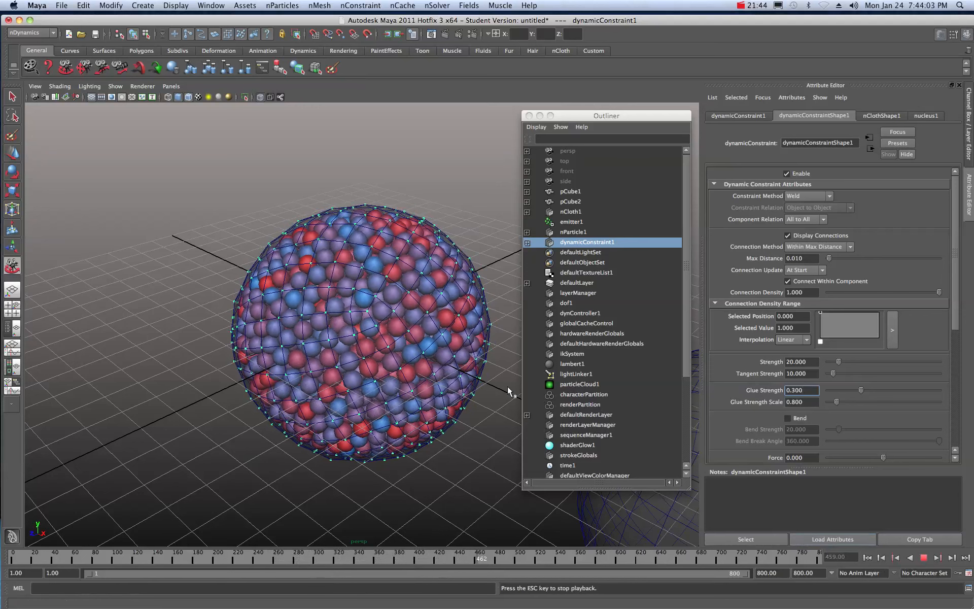
pyautogui.hotkey('alt', 'v')
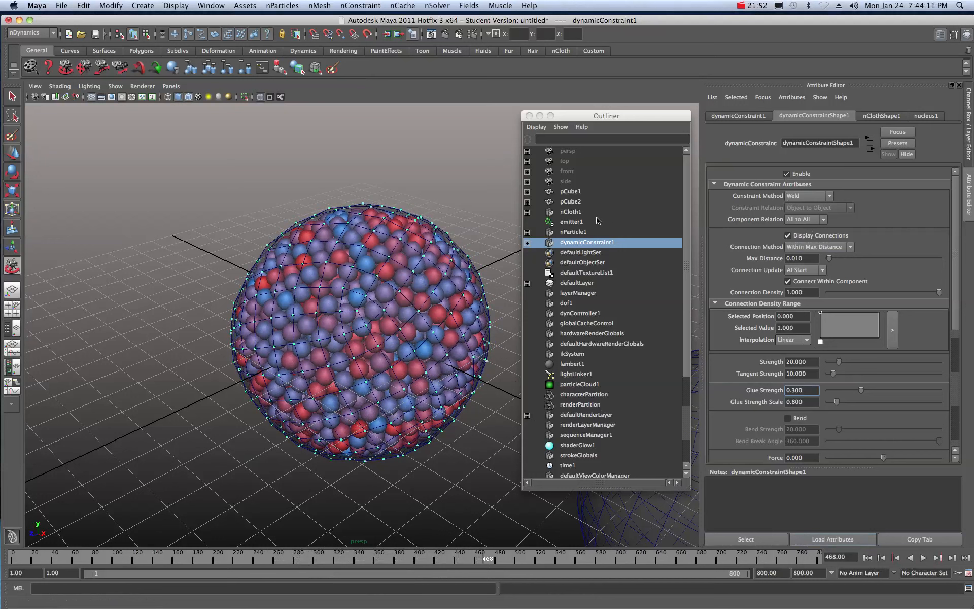
# Select nParticle1 and set its particle radius to 0.5.
pyautogui.click(581, 222)
pyautogui.click(581, 231)
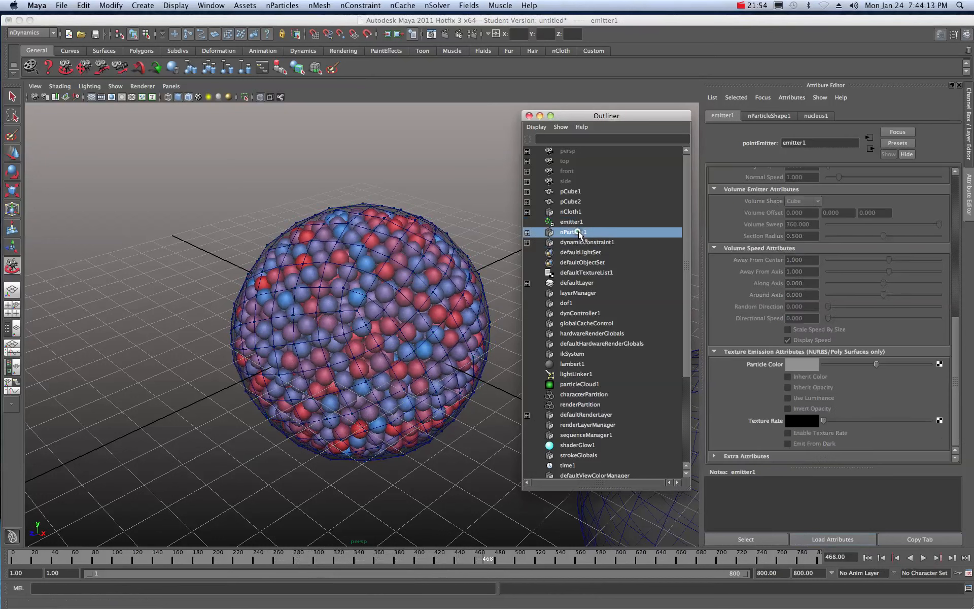
pyautogui.click(809, 216)
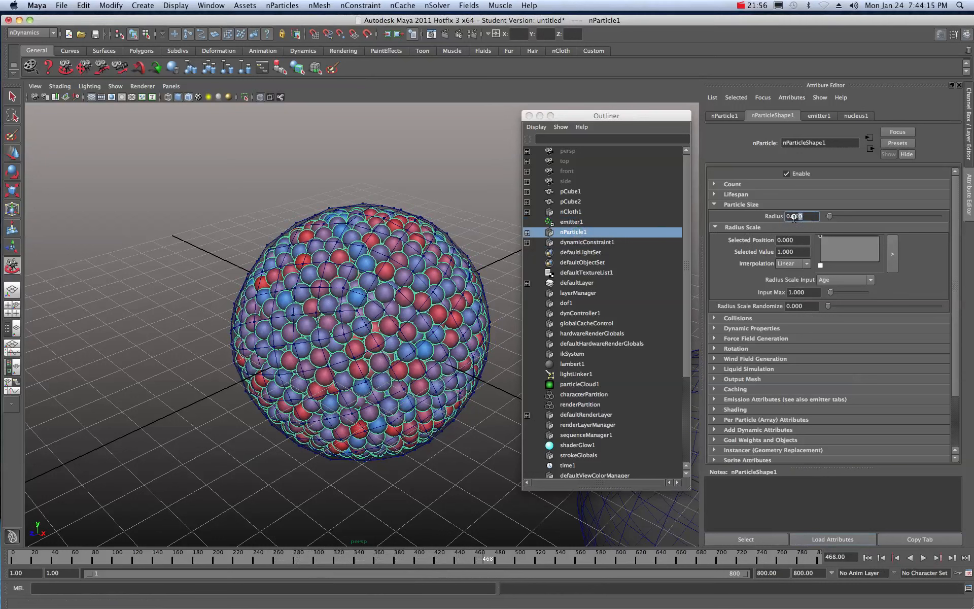
pyautogui.write('.5')
pyautogui.press('Return')
pyautogui.click(804, 241)
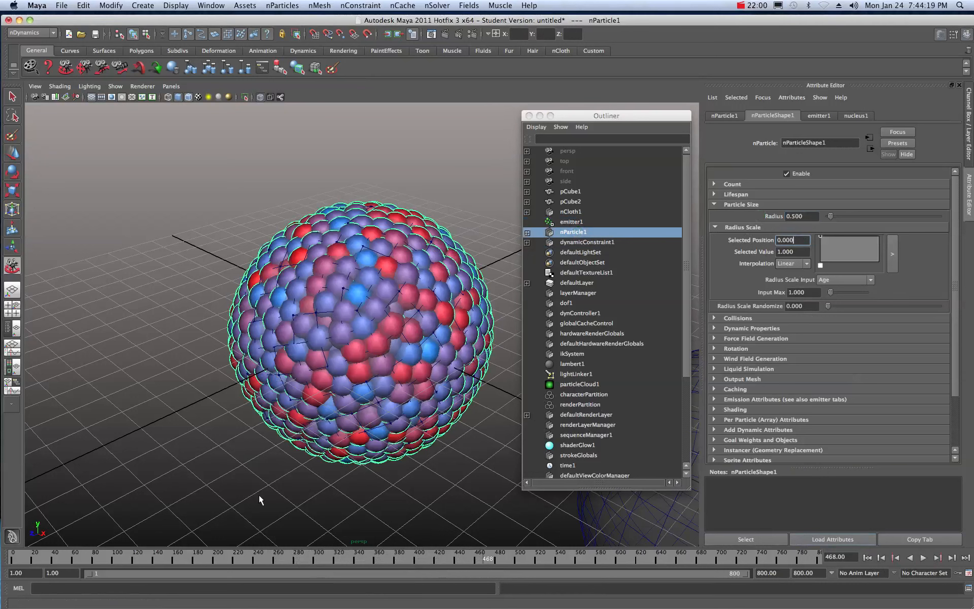
# Replay the simulation from frame 1 with the larger balls and stop it at frame 214.
pyautogui.moveTo(50, 553); pyautogui.dragTo(11, 555)
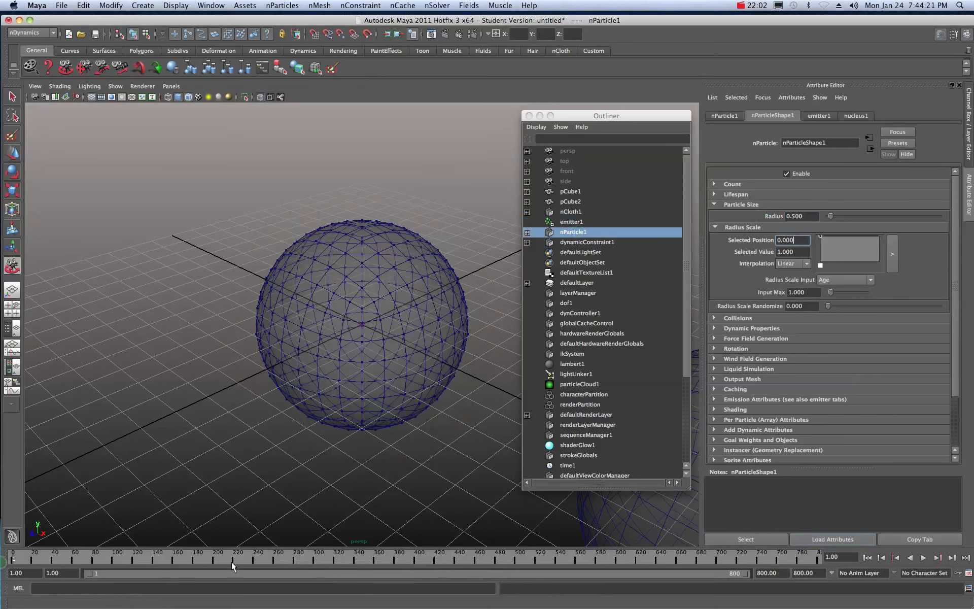
pyautogui.click(923, 557)
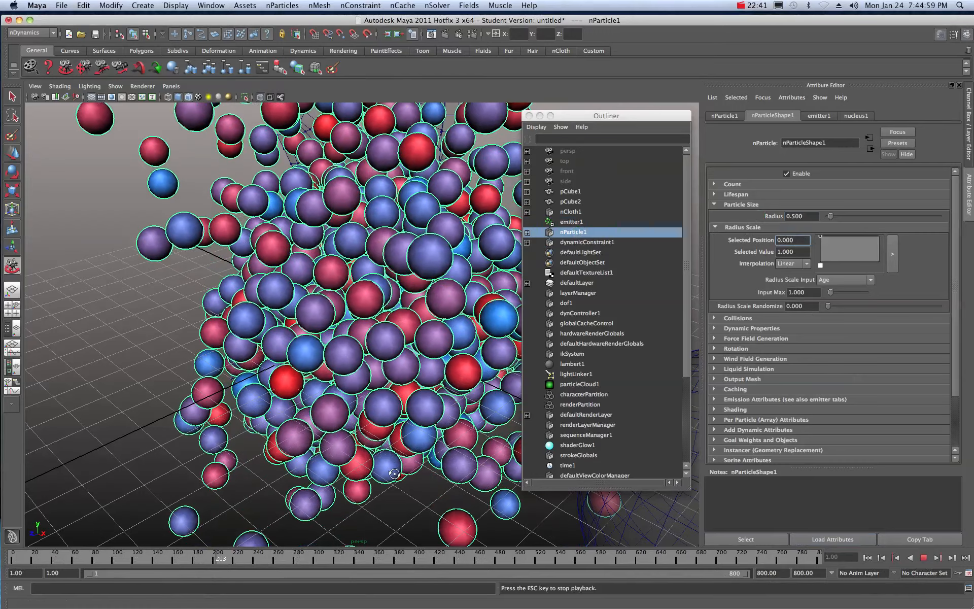
pyautogui.press('Escape')
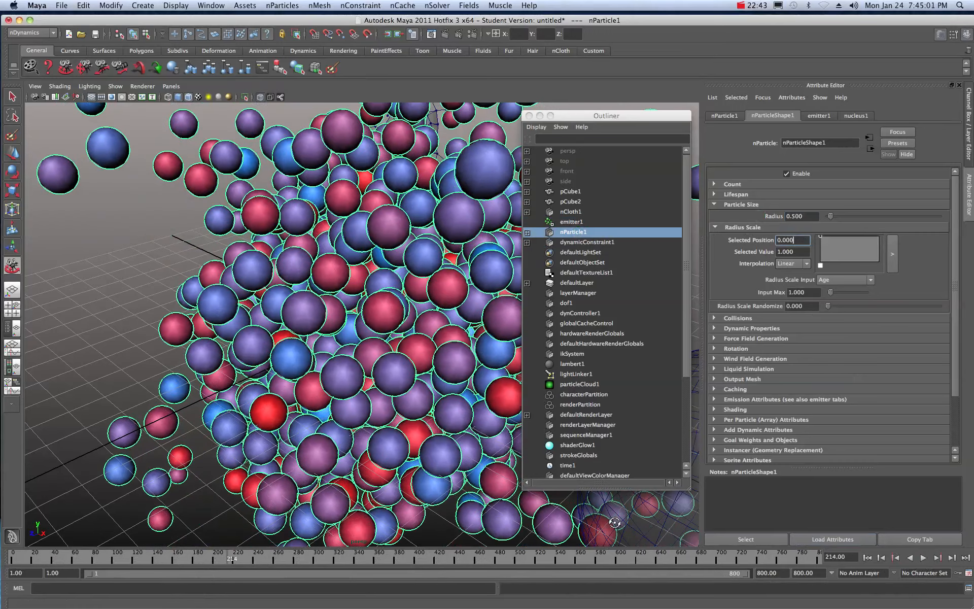
# Move the Outliner out of the way and orbit around the burst sphere to inspect the torn cloth from behind.
pyautogui.moveTo(567, 119); pyautogui.dragTo(973, 160)
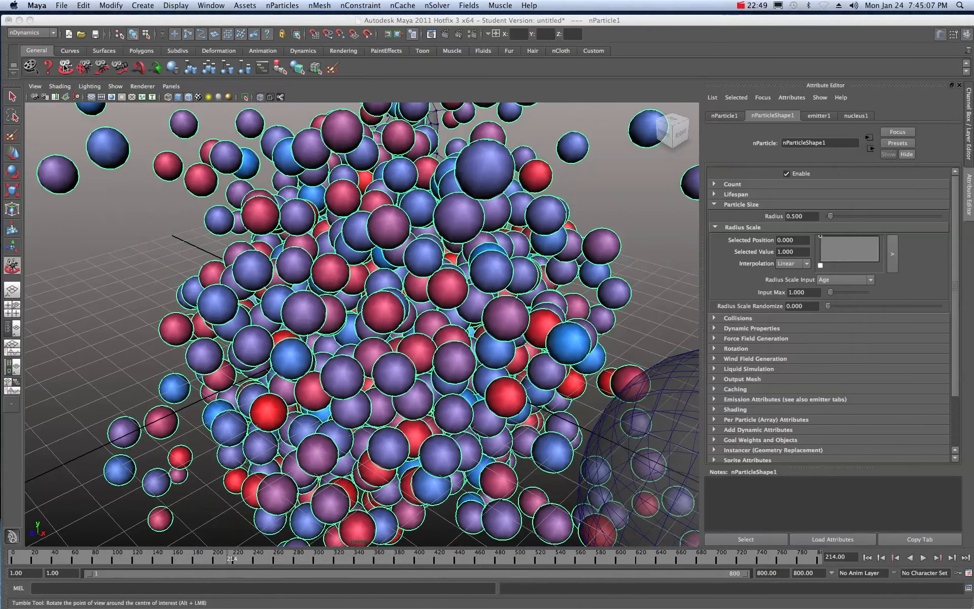
pyautogui.keyDown('alt'); pyautogui.moveTo(143, 200); pyautogui.dragTo(299, 193); pyautogui.keyUp('alt')
pyautogui.keyDown('alt'); pyautogui.moveTo(298, 192); pyautogui.dragTo(245, 288, button='right'); pyautogui.keyUp('alt')
pyautogui.keyDown('alt'); pyautogui.moveTo(244, 288); pyautogui.dragTo(278, 288); pyautogui.keyUp('alt')
pyautogui.keyDown('alt'); pyautogui.moveTo(278, 288); pyautogui.dragTo(296, 278, button='right'); pyautogui.keyUp('alt')
pyautogui.keyDown('alt'); pyautogui.moveTo(296, 278); pyautogui.dragTo(329, 280); pyautogui.keyUp('alt')
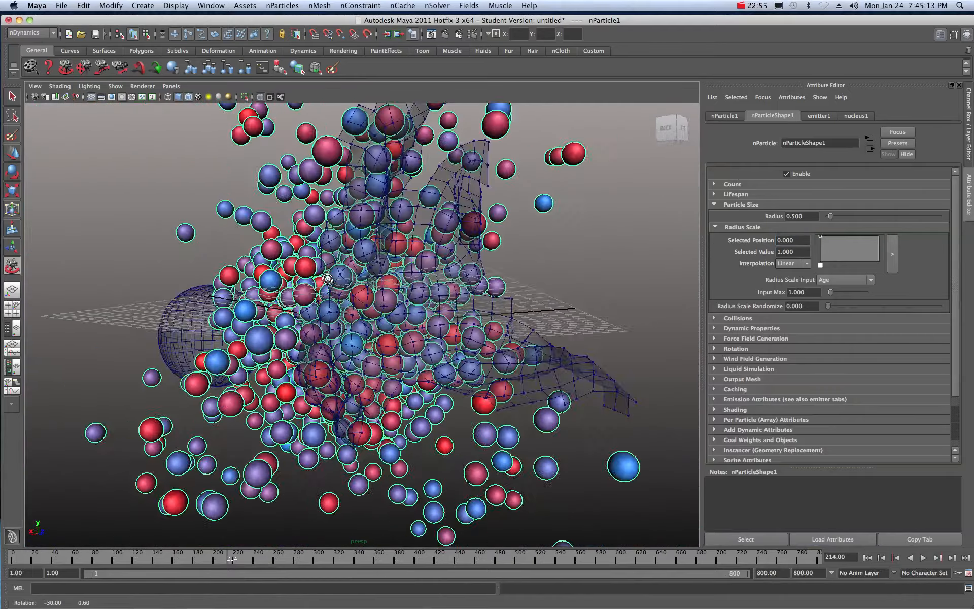
# Turn off X-ray display and orbit around the torn cloth to inspect its ripped surface as a solid.
pyautogui.click(258, 98)
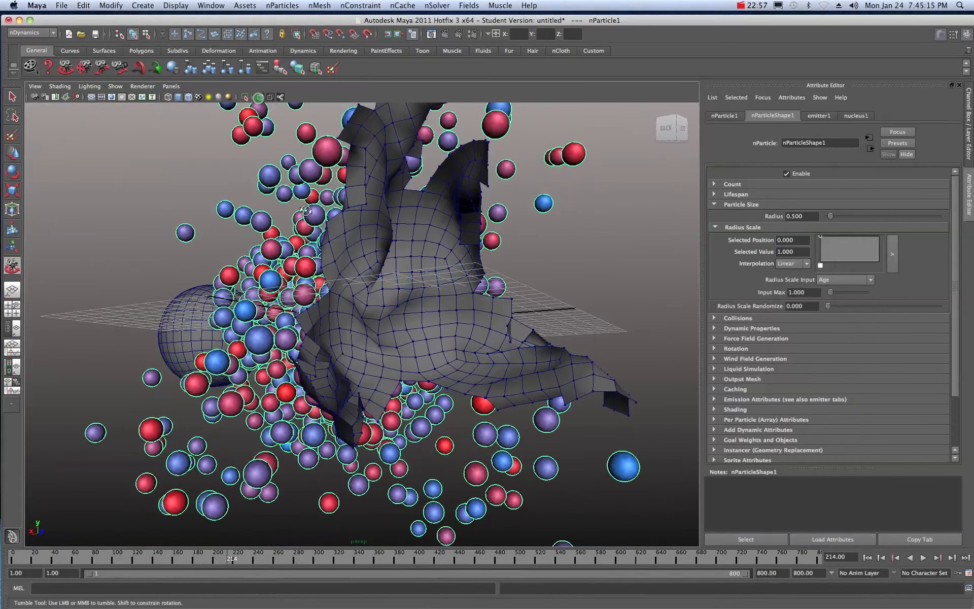
pyautogui.moveTo(290, 286)
pyautogui.keyDown('alt'); pyautogui.mouseDown()
pyautogui.moveTo(330, 286)
pyautogui.moveTo(274, 287)
pyautogui.mouseUp(); pyautogui.keyUp('alt')
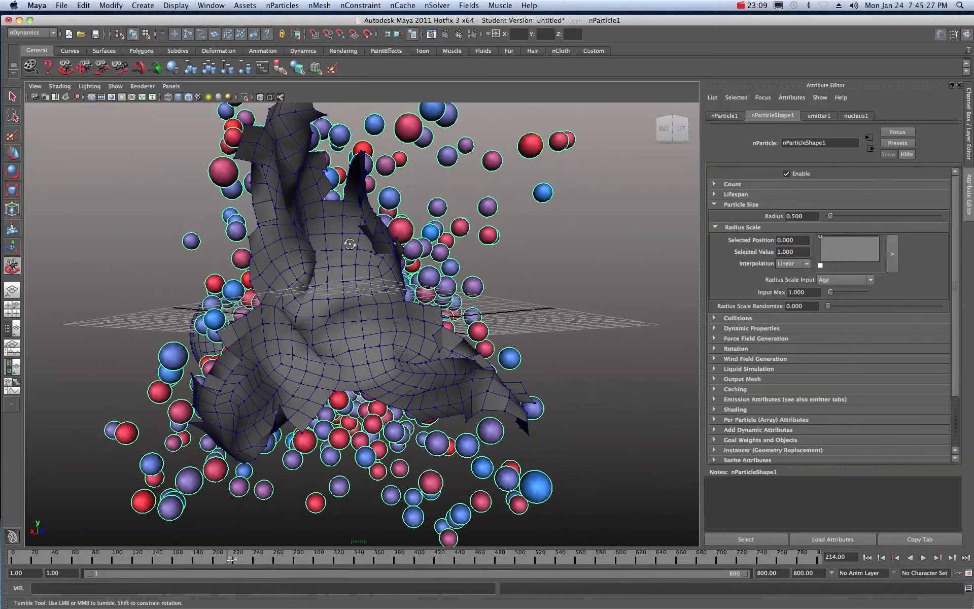
pyautogui.moveTo(283, 275)
pyautogui.mouseDown()
pyautogui.moveTo(218, 274)
pyautogui.moveTo(282, 279)
pyautogui.mouseUp()
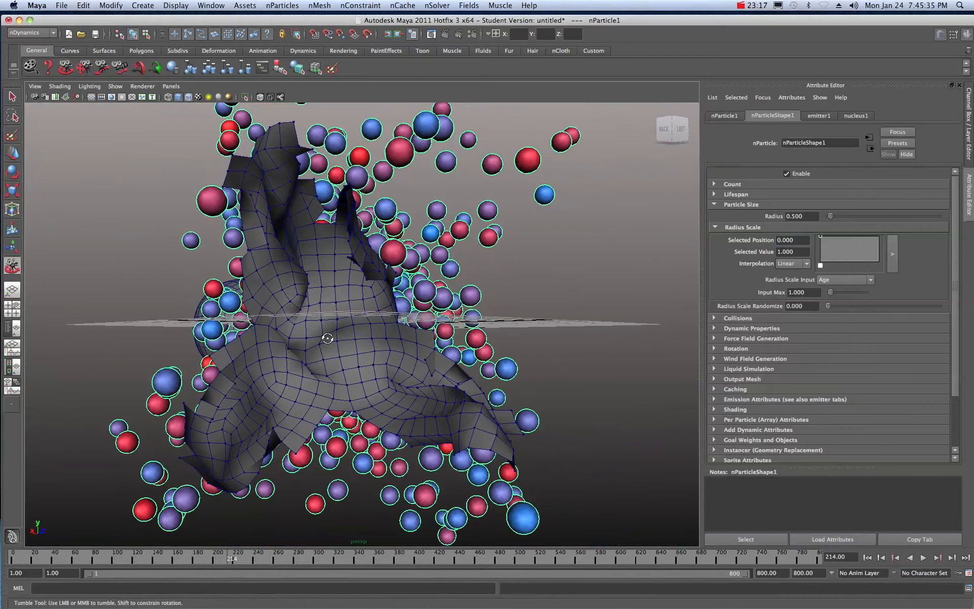
pyautogui.moveTo(299, 265); pyautogui.dragTo(404, 273)
# Return to frame 1 and delete the original nCloth sphere at the centre of the grid.
pyautogui.moveTo(68, 561); pyautogui.dragTo(6, 561)
pyautogui.moveTo(207, 202); pyautogui.dragTo(249, 209)
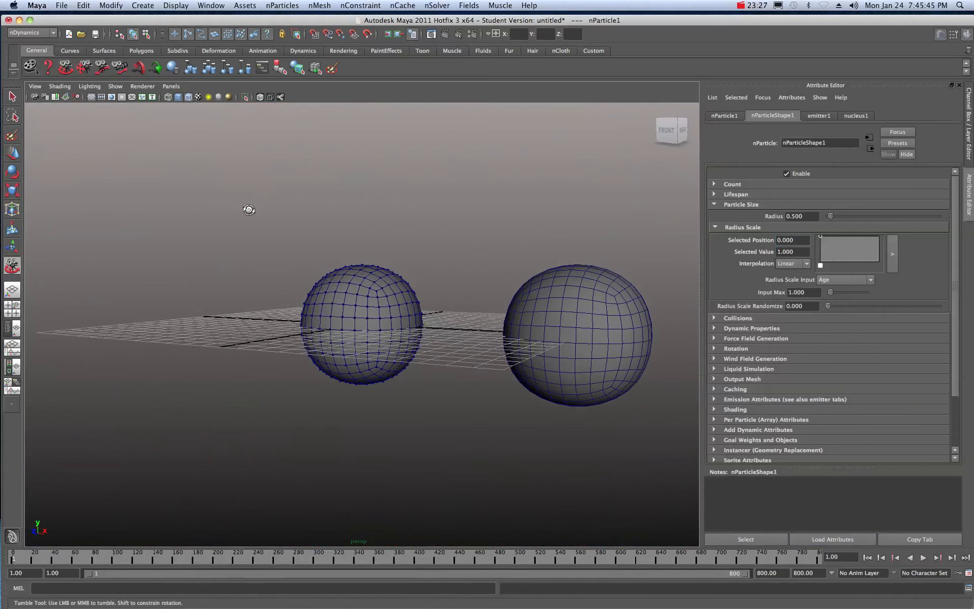
pyautogui.click(12, 97)
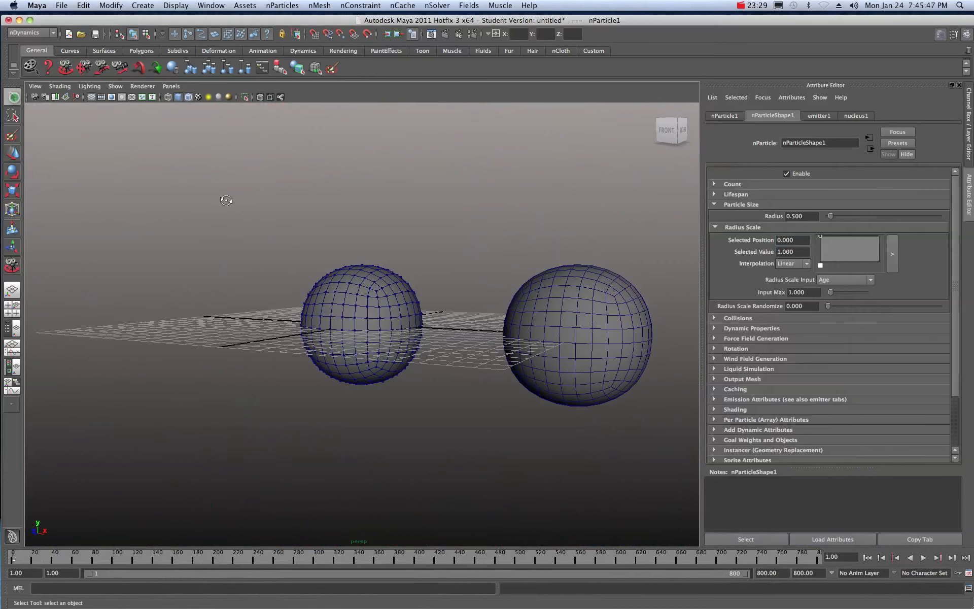
pyautogui.click(359, 280)
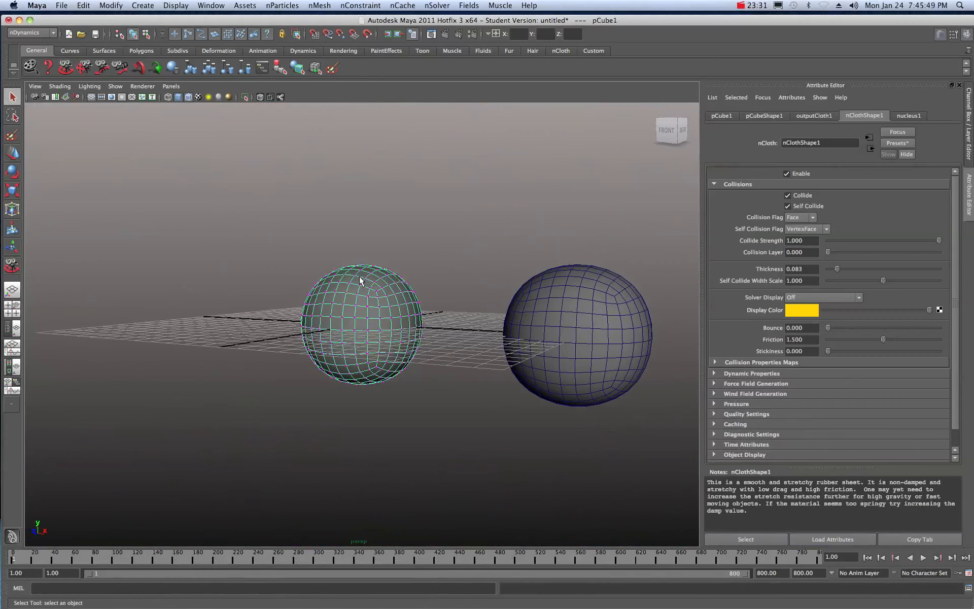
pyautogui.press('Delete')
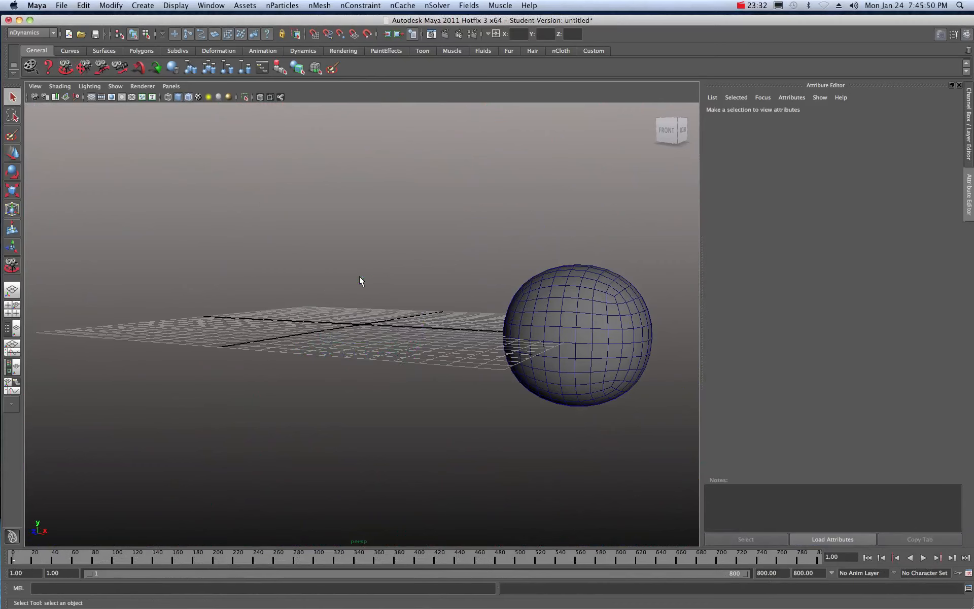
# Select the remaining duplicate sphere and set its Translate X to 0.
pyautogui.click(574, 323)
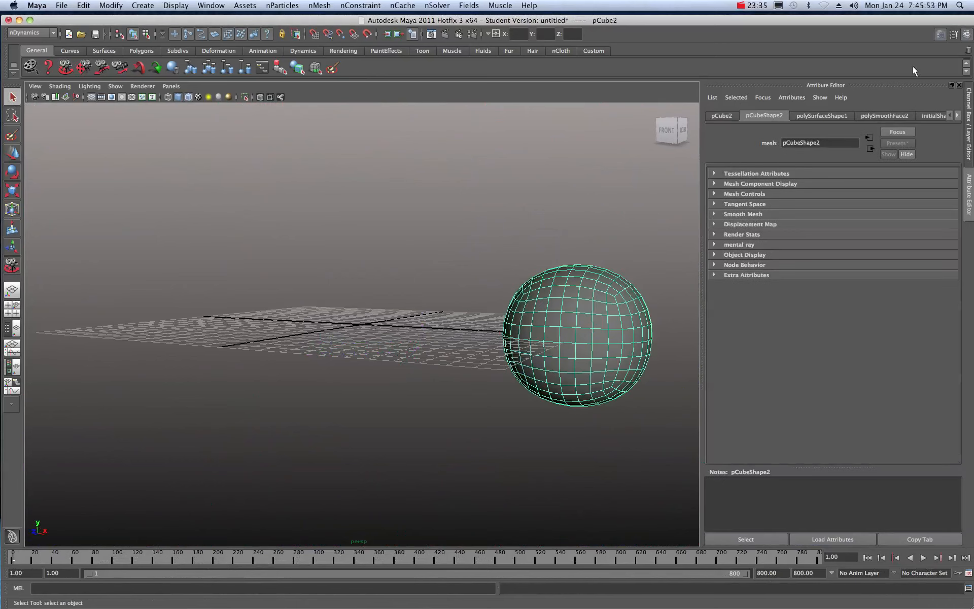
pyautogui.click(967, 34)
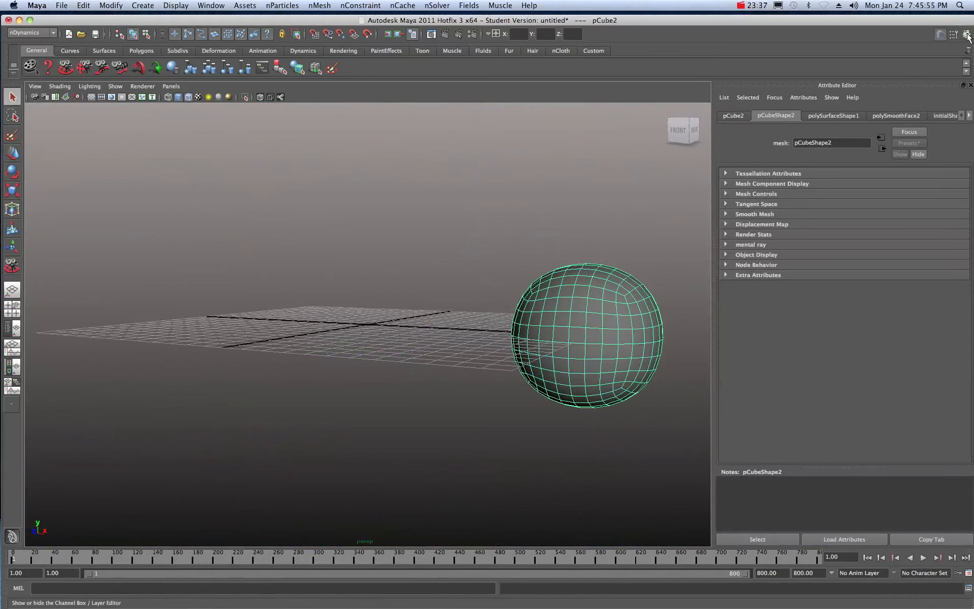
pyautogui.click(967, 34)
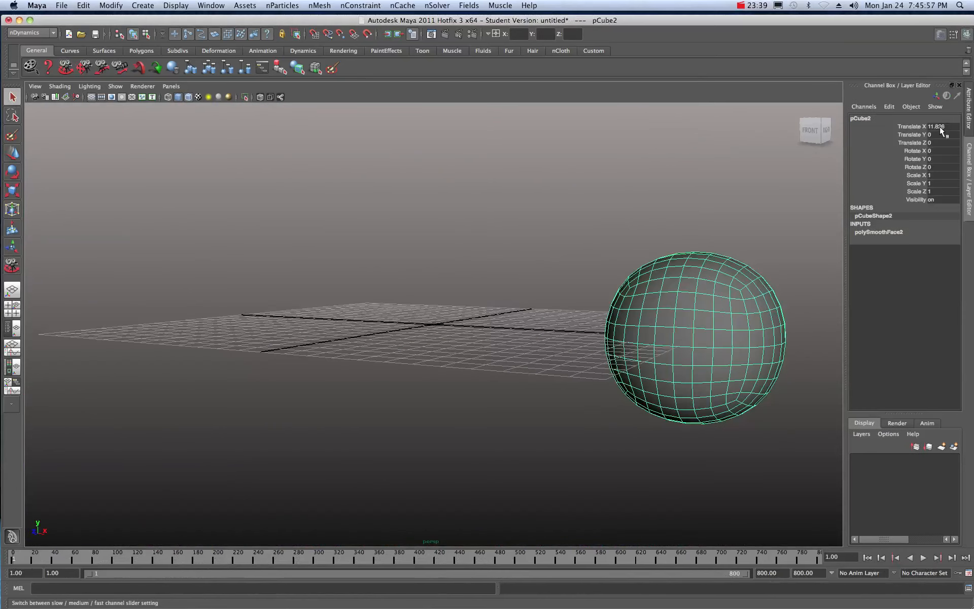
pyautogui.doubleClick(940, 127)
pyautogui.write('0')
pyautogui.click(910, 126)
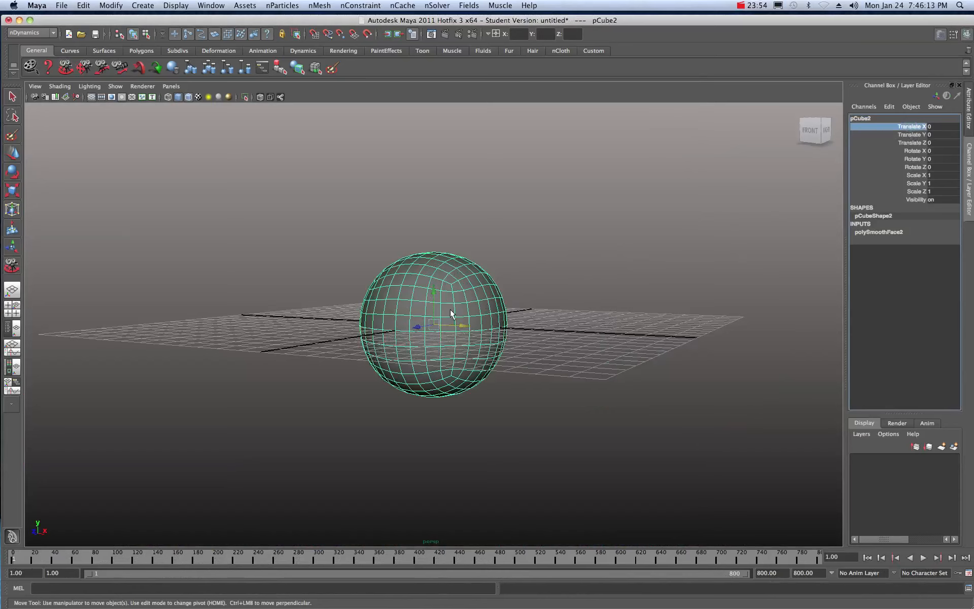
# Switch the centred sphere to vertex component mode.
pyautogui.click(361, 5)
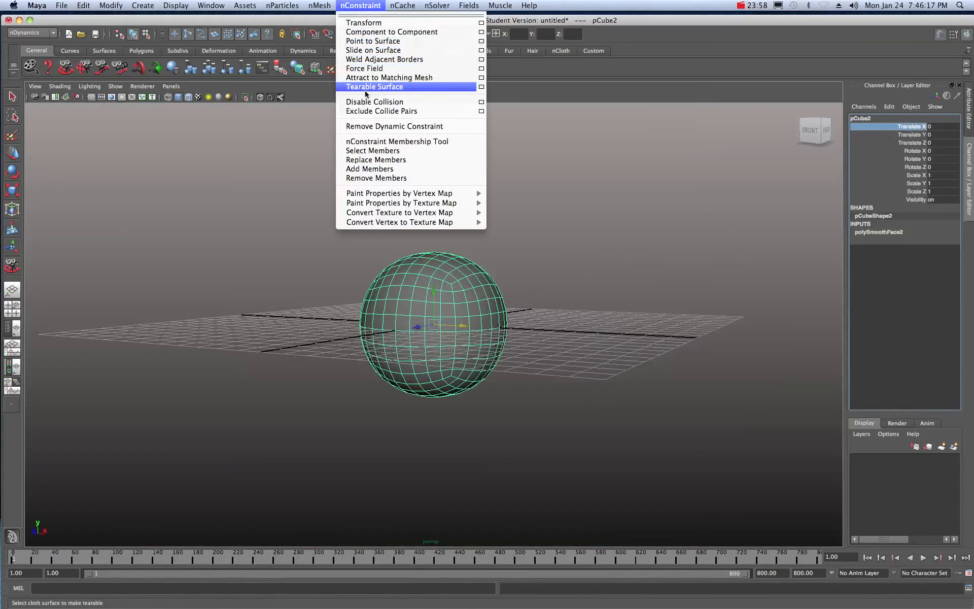
pyautogui.click(569, 131)
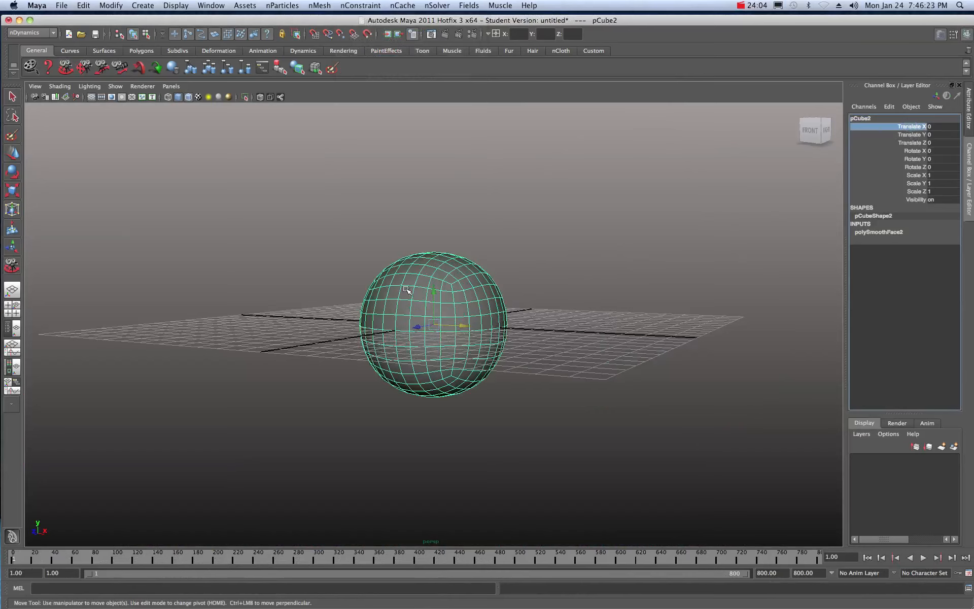
pyautogui.moveTo(407, 289); pyautogui.dragTo(377, 290, button='right')
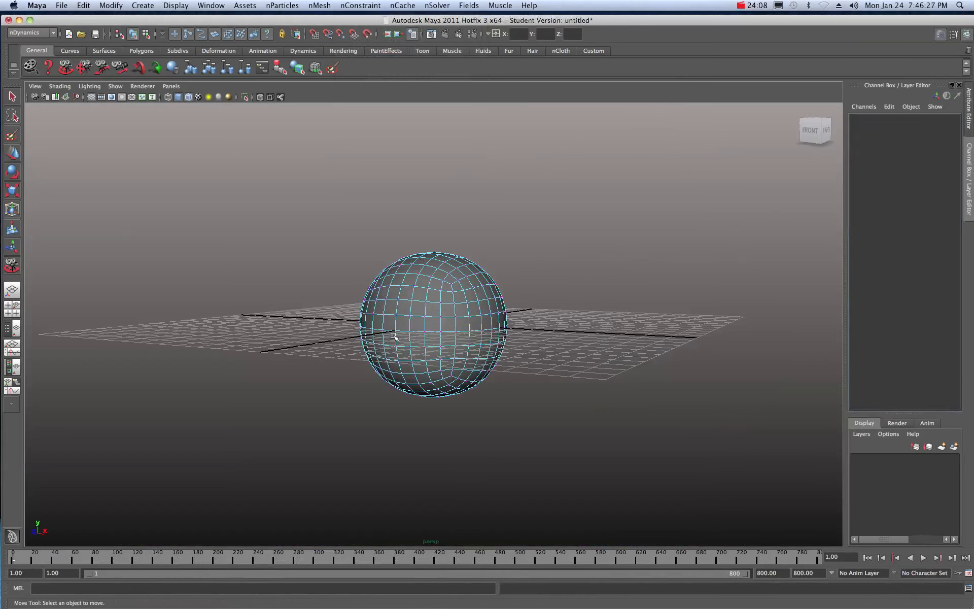
pyautogui.scroll(4, 394, 335)
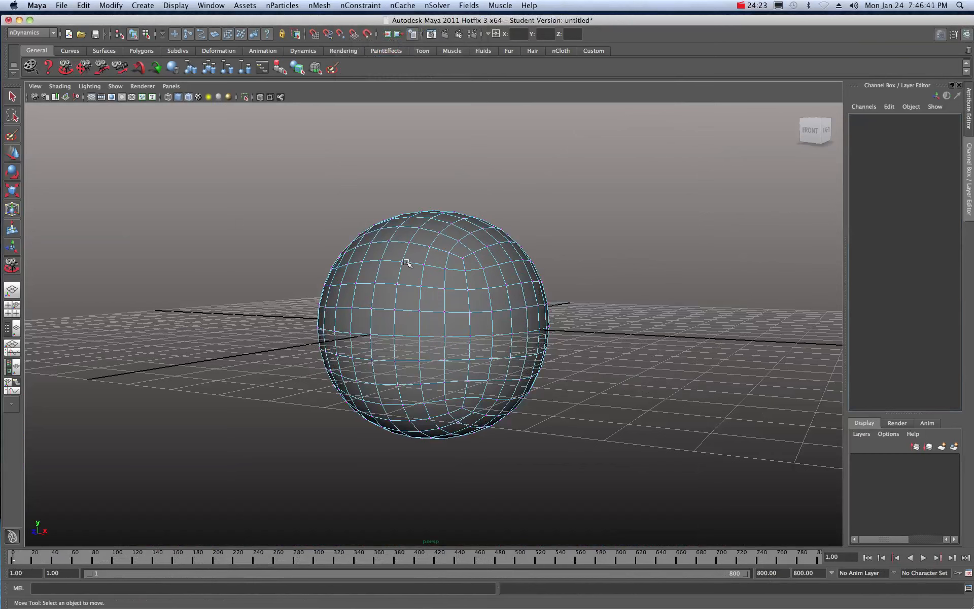
pyautogui.scroll(2, 406, 262)
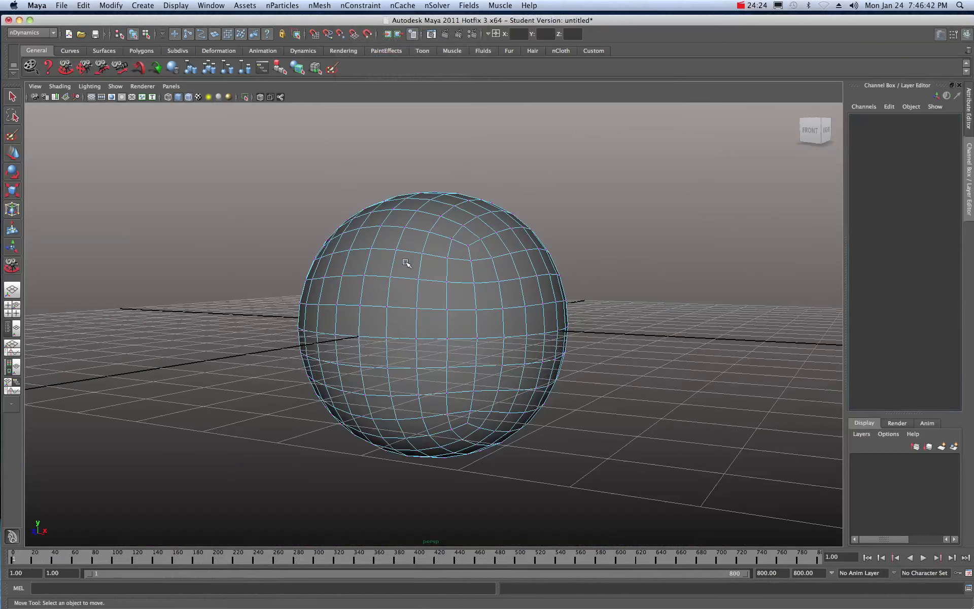
# Try to apply a Tearable Surface constraint to a line of ten vertices running down the front of the sphere.
pyautogui.click(404, 229)
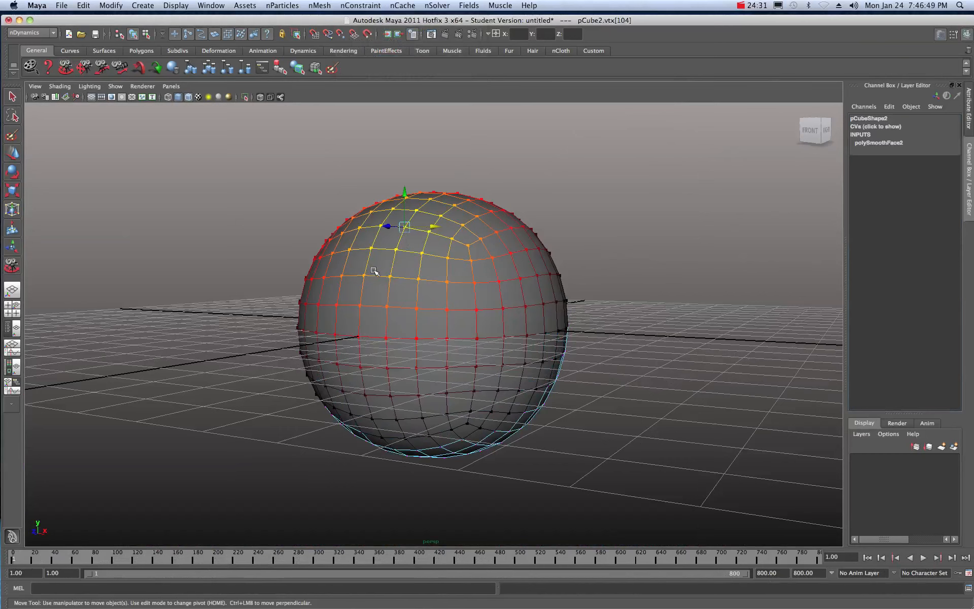
pyautogui.keyDown('shift'); pyautogui.click(396, 250); pyautogui.keyUp('shift')
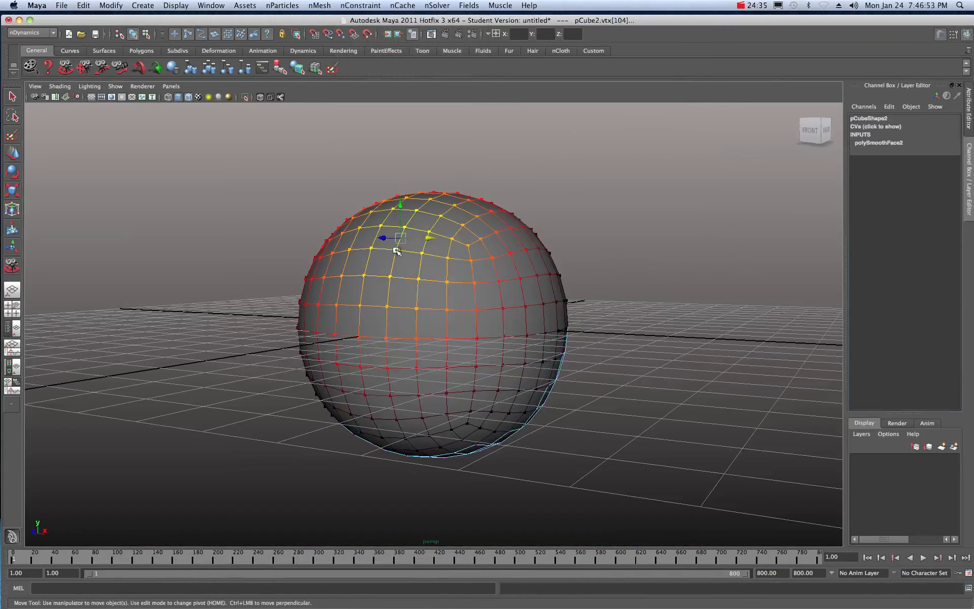
pyautogui.keyDown('shift'); pyautogui.click(390, 278); pyautogui.keyUp('shift')
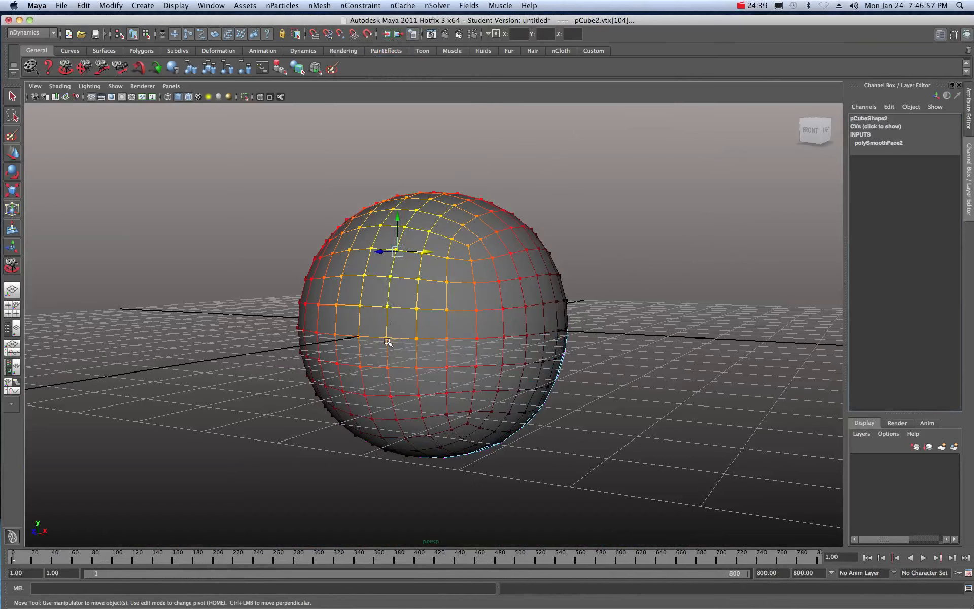
pyautogui.keyDown('shift'); pyautogui.click(388, 307); pyautogui.keyUp('shift')
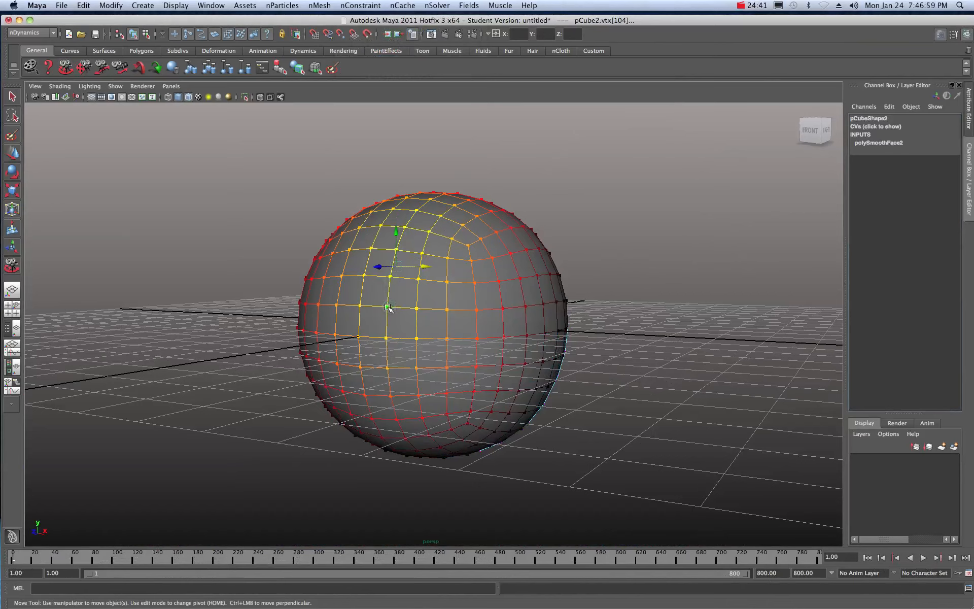
pyautogui.keyDown('shift'); pyautogui.click(388, 338); pyautogui.keyUp('shift')
pyautogui.keyDown('shift'); pyautogui.click(388, 369); pyautogui.keyUp('shift')
pyautogui.keyDown('shift'); pyautogui.click(391, 396); pyautogui.keyUp('shift')
pyautogui.keyDown('shift'); pyautogui.click(418, 396); pyautogui.keyUp('shift')
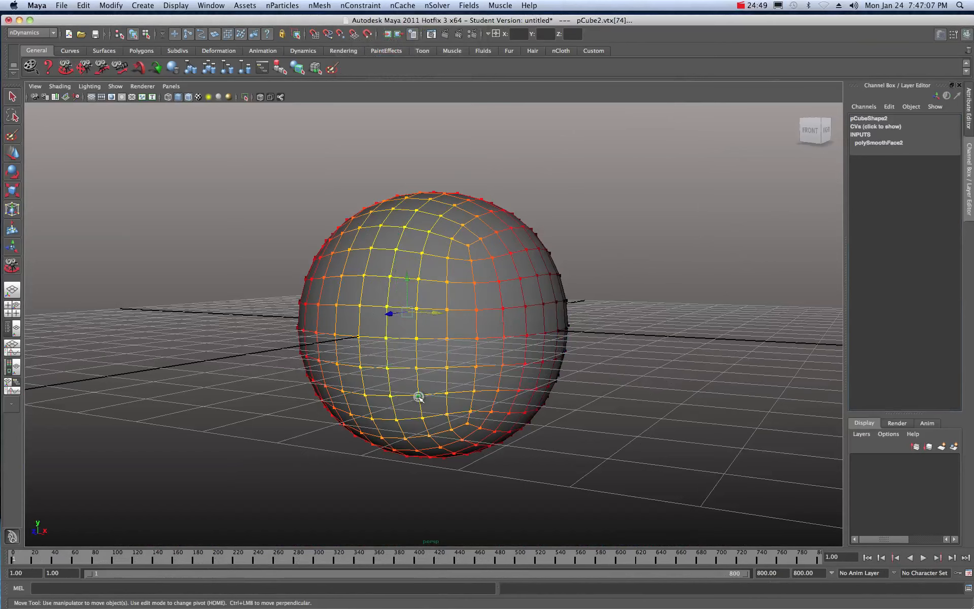
pyautogui.keyDown('shift'); pyautogui.click(423, 418); pyautogui.keyUp('shift')
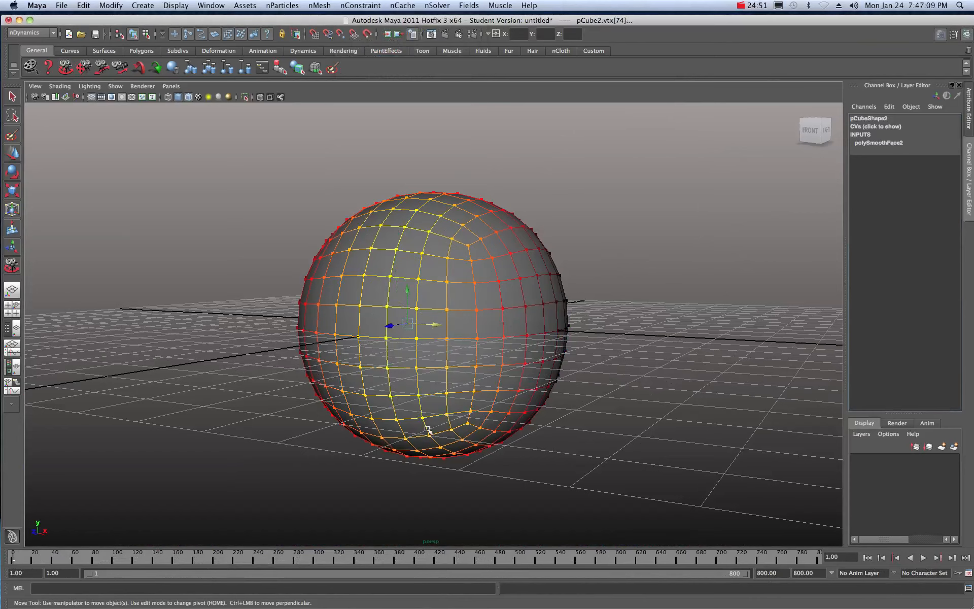
pyautogui.keyDown('shift'); pyautogui.click(430, 437); pyautogui.keyUp('shift')
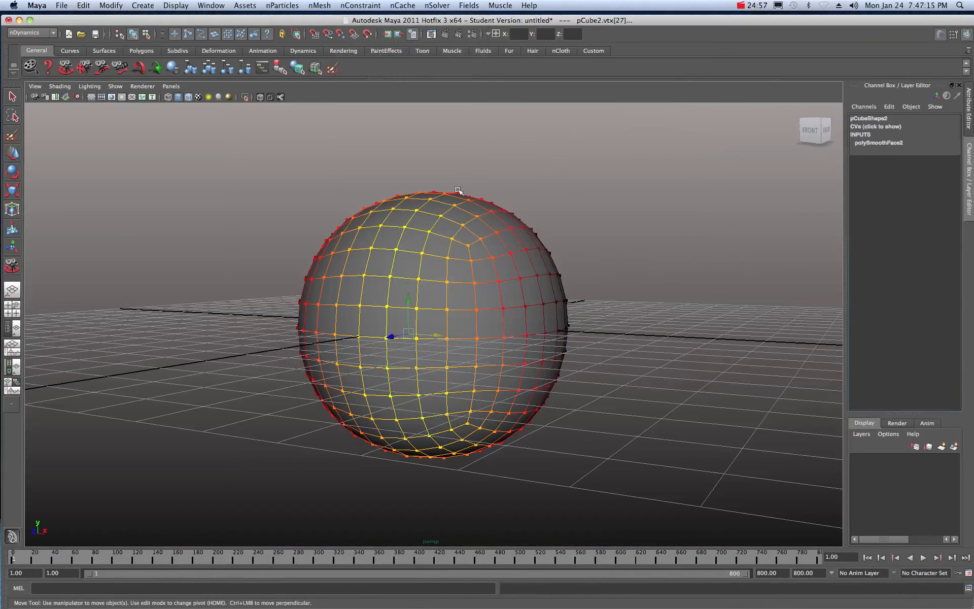
pyautogui.click(365, 5)
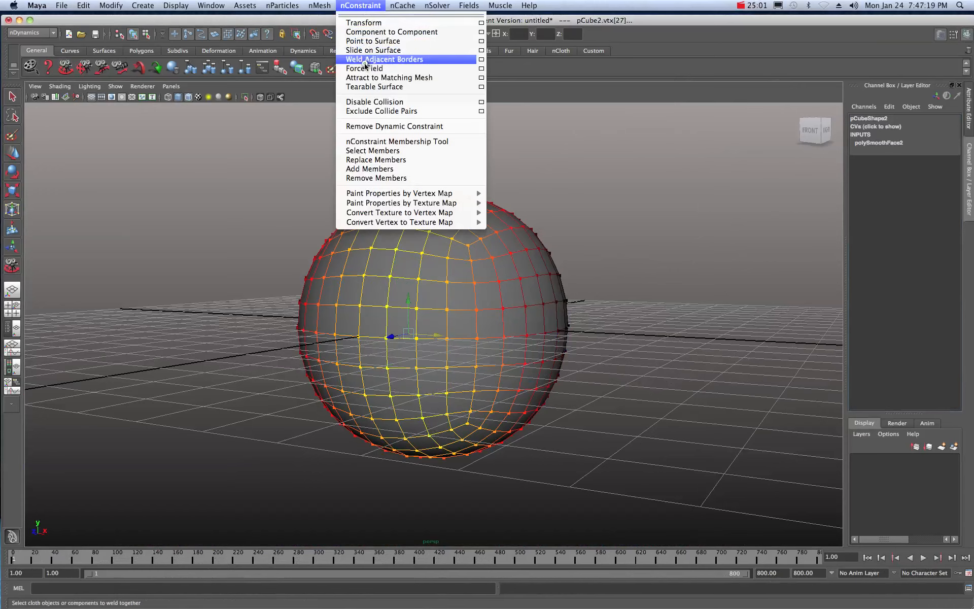
pyautogui.click(359, 87)
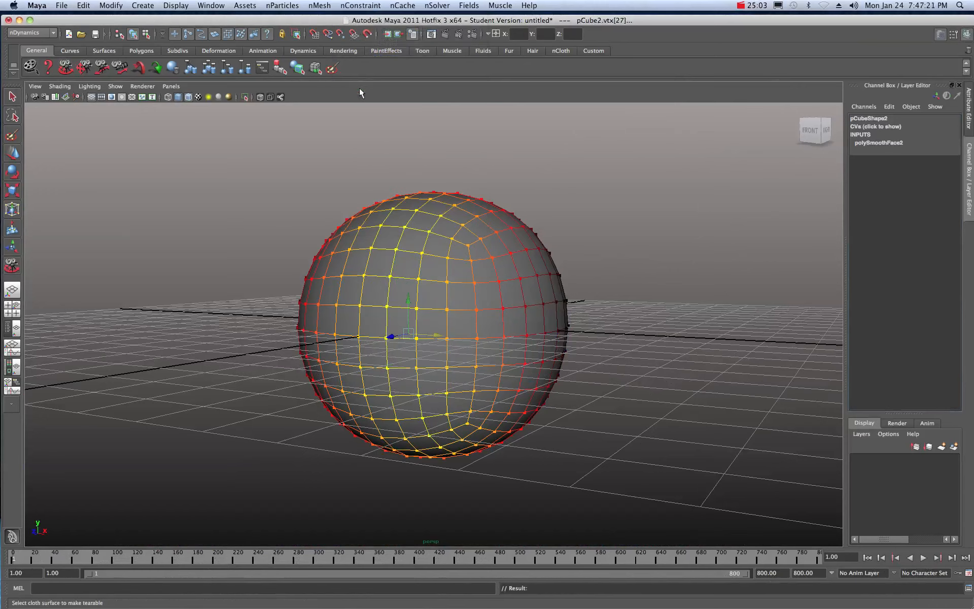
pyautogui.click(350, 193)
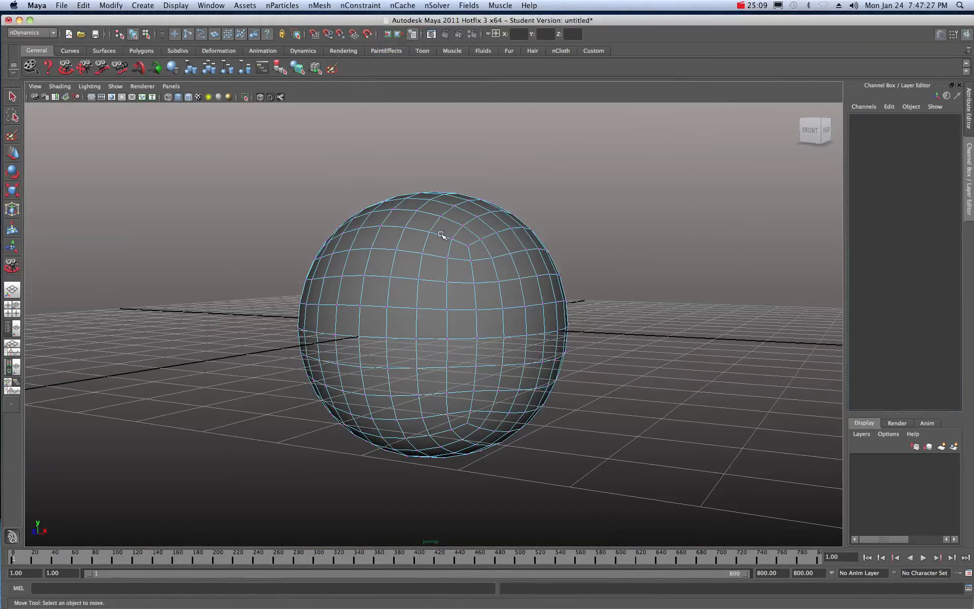
# Turn on X-ray display, play the simulation to check the sphere against the emitted balls up to frame 63, and return to frame 1.
pyautogui.keyDown('alt'); pyautogui.moveTo(158, 136); pyautogui.dragTo(327, 227); pyautogui.keyUp('alt')
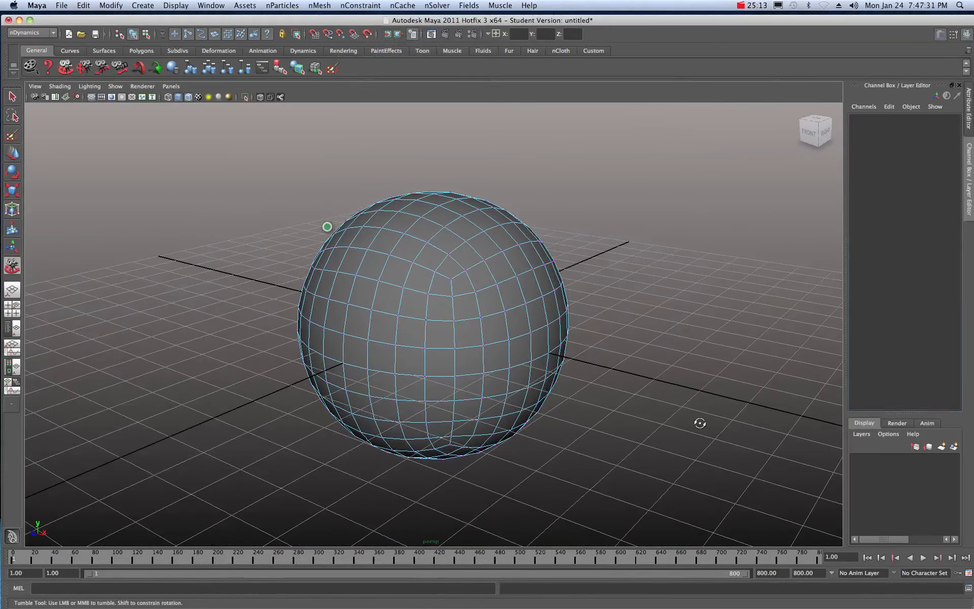
pyautogui.click(922, 557)
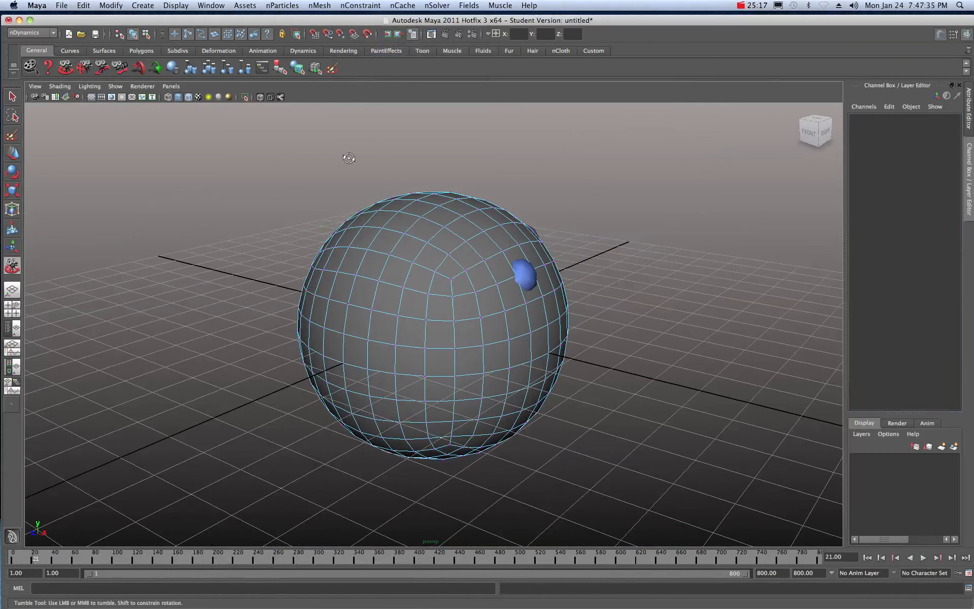
pyautogui.click(261, 97)
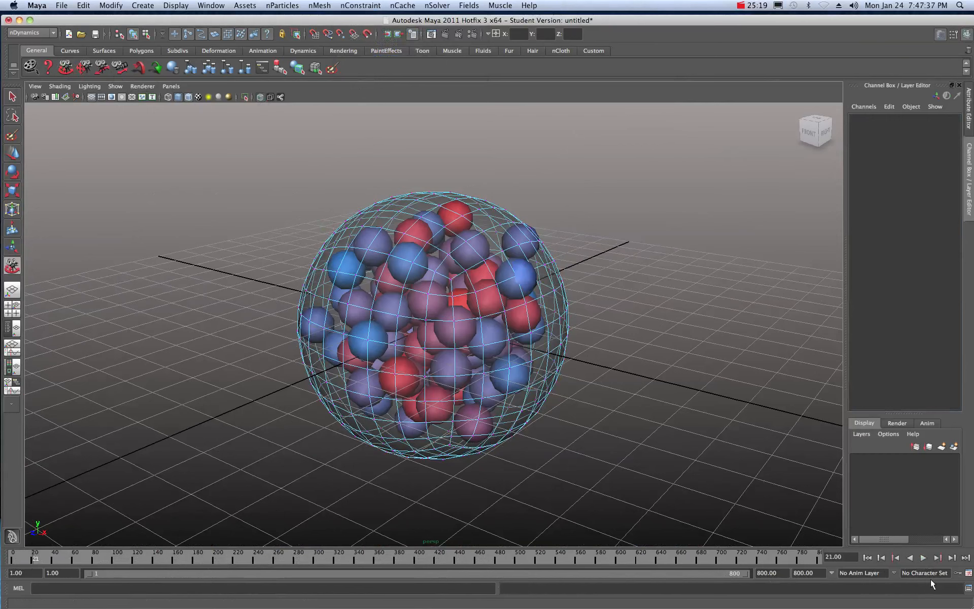
pyautogui.click(923, 557)
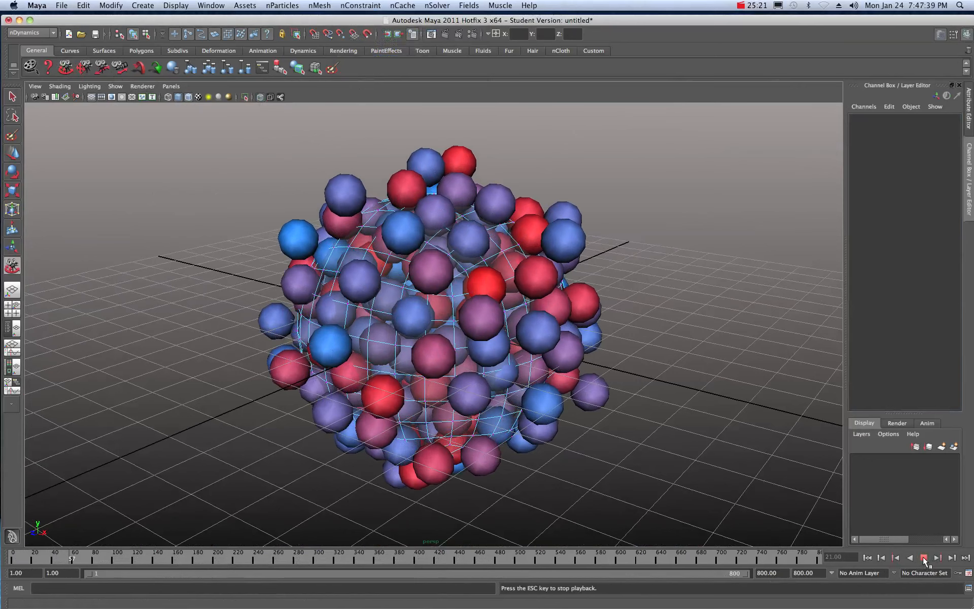
pyautogui.click(923, 557)
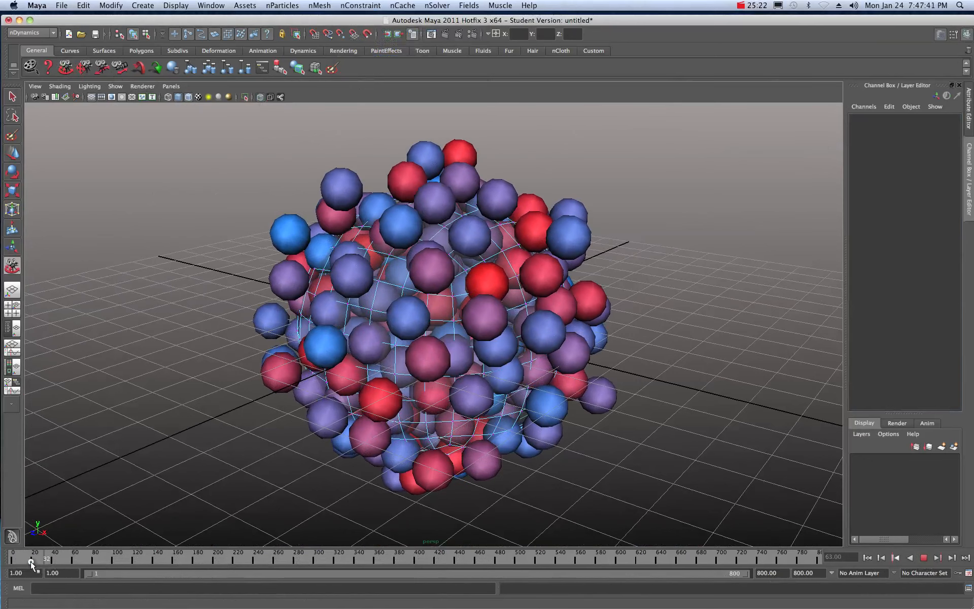
pyautogui.click(2, 560)
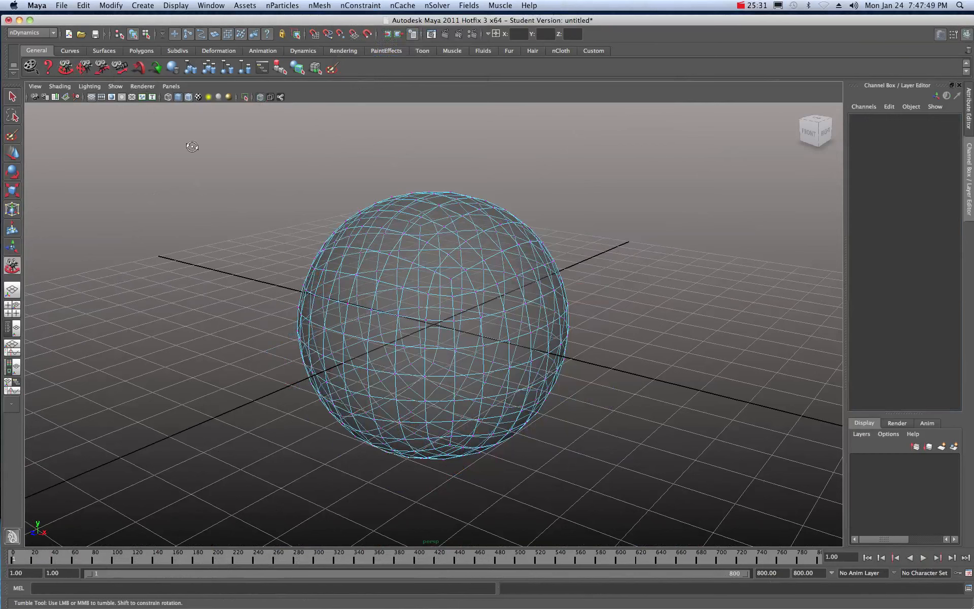
# Undo the vertex selections and vertex component mode on the sphere, redoing the Translate X change to 0 after stepping back too far.
pyautogui.click(88, 5)
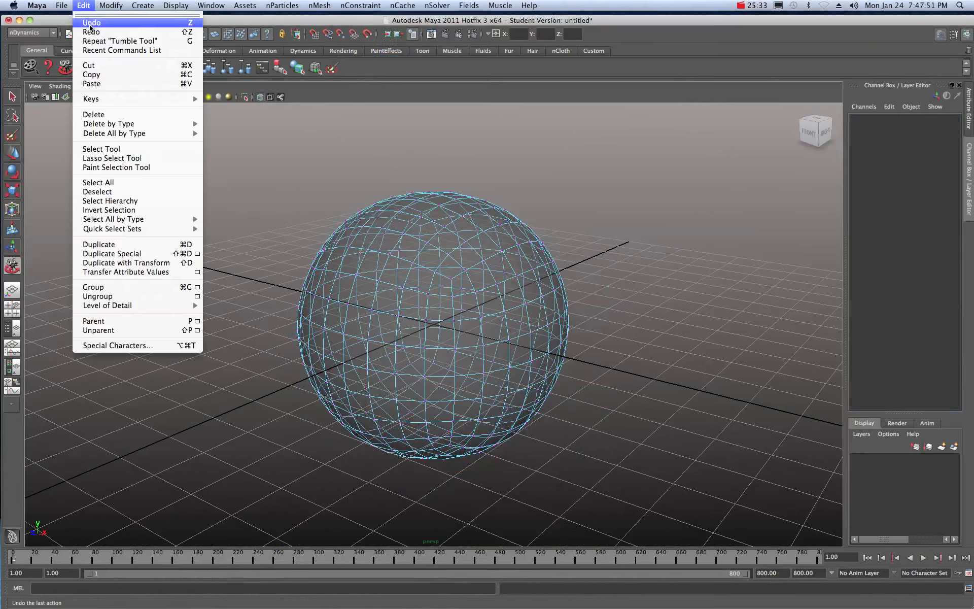
pyautogui.click(90, 23)
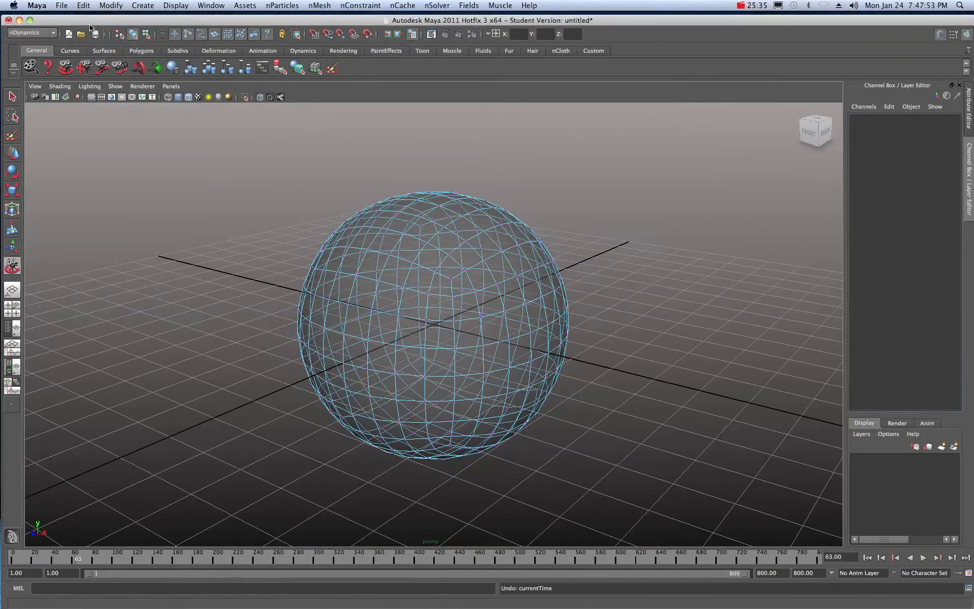
pyautogui.press('z')
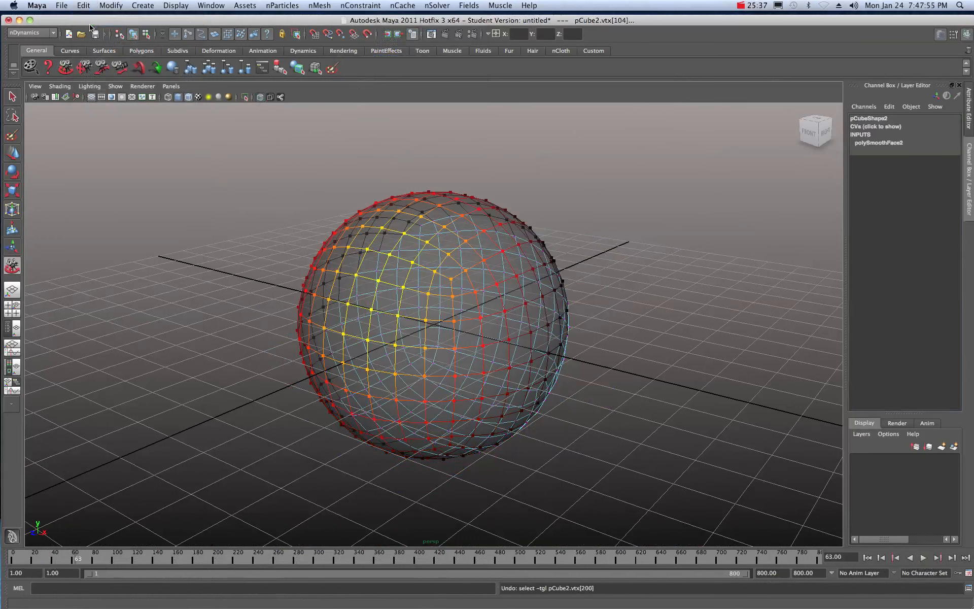
pyautogui.press('z')
pyautogui.press('z')
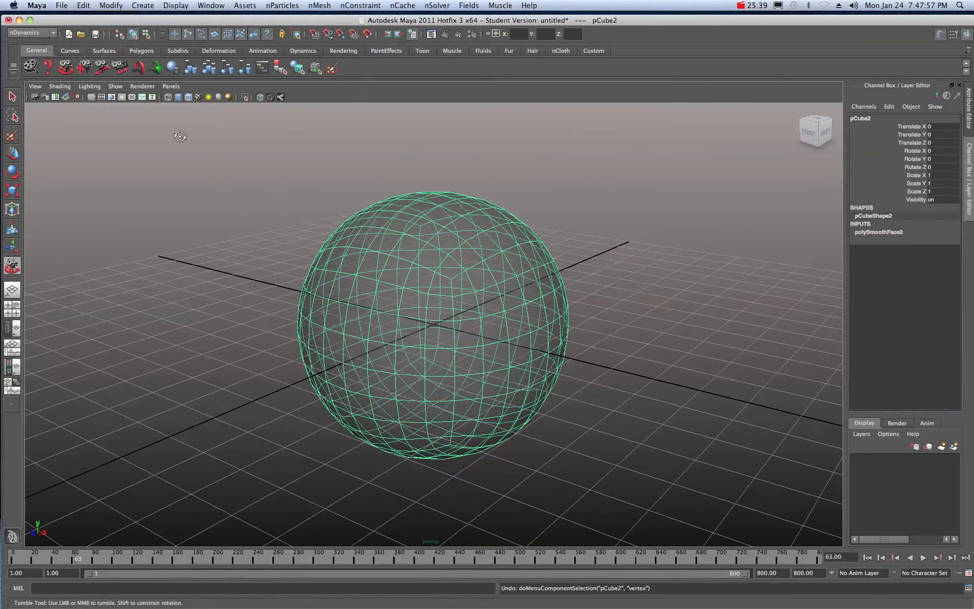
pyautogui.click(258, 210)
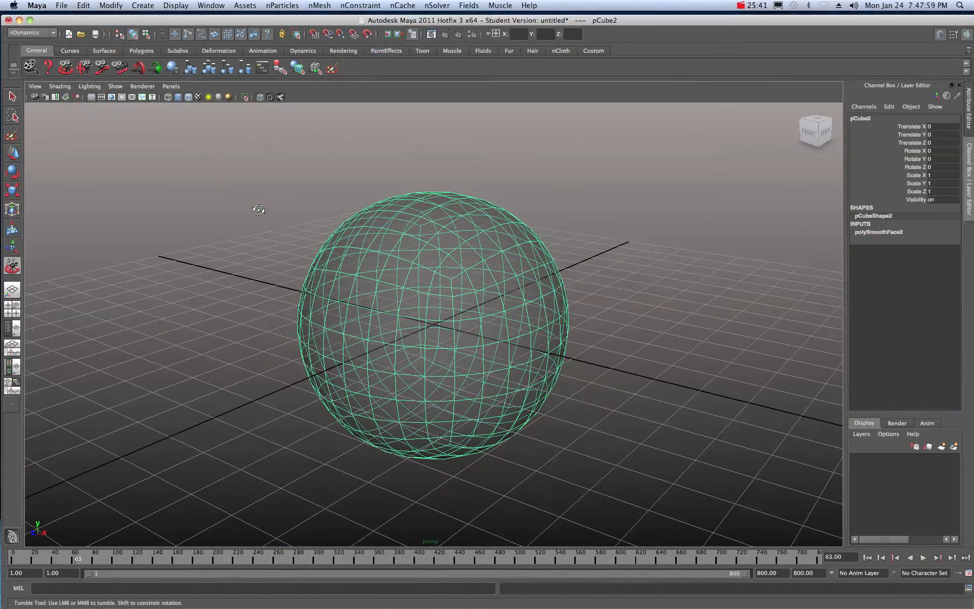
pyautogui.press('z')
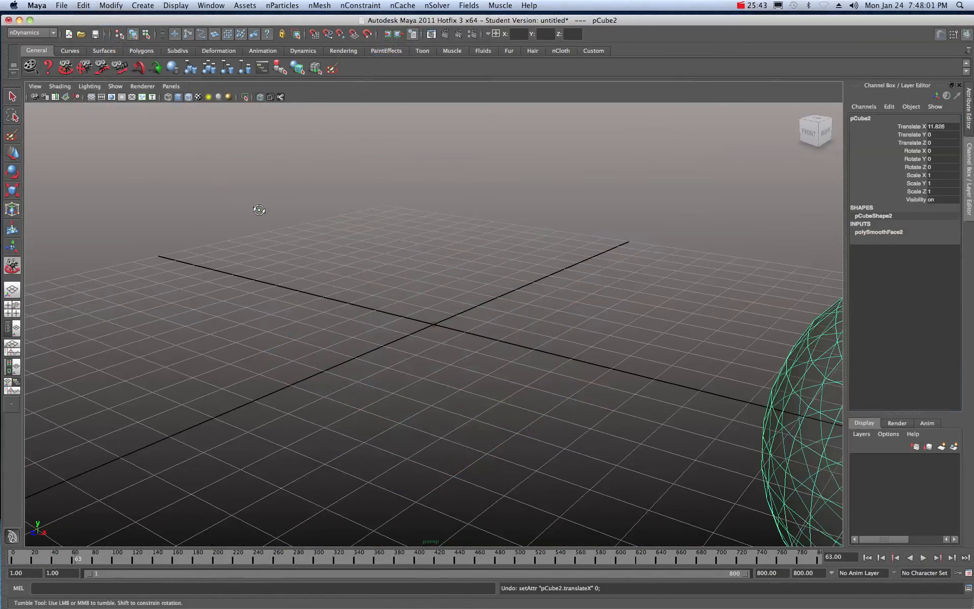
pyautogui.click(83, 6)
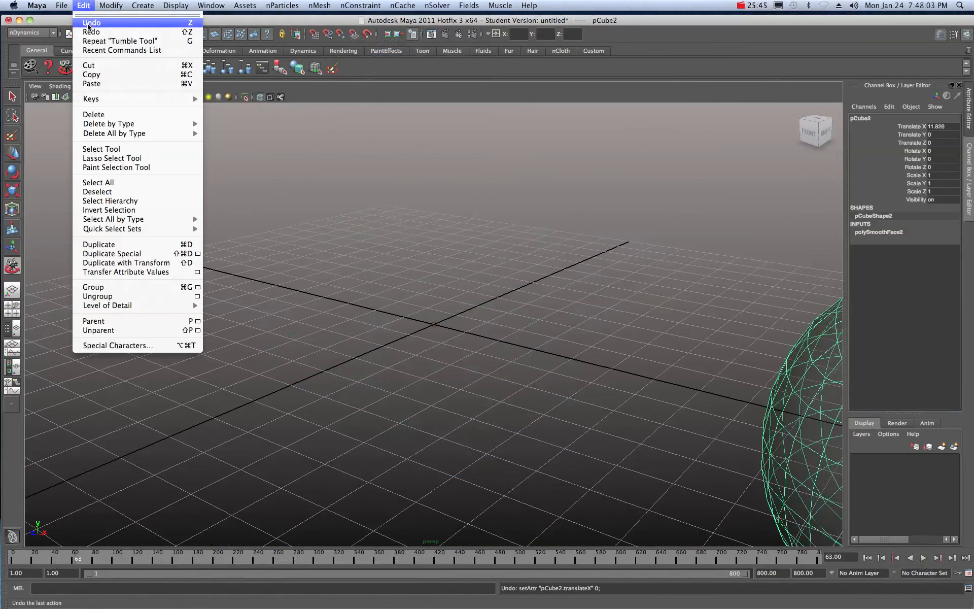
pyautogui.click(90, 32)
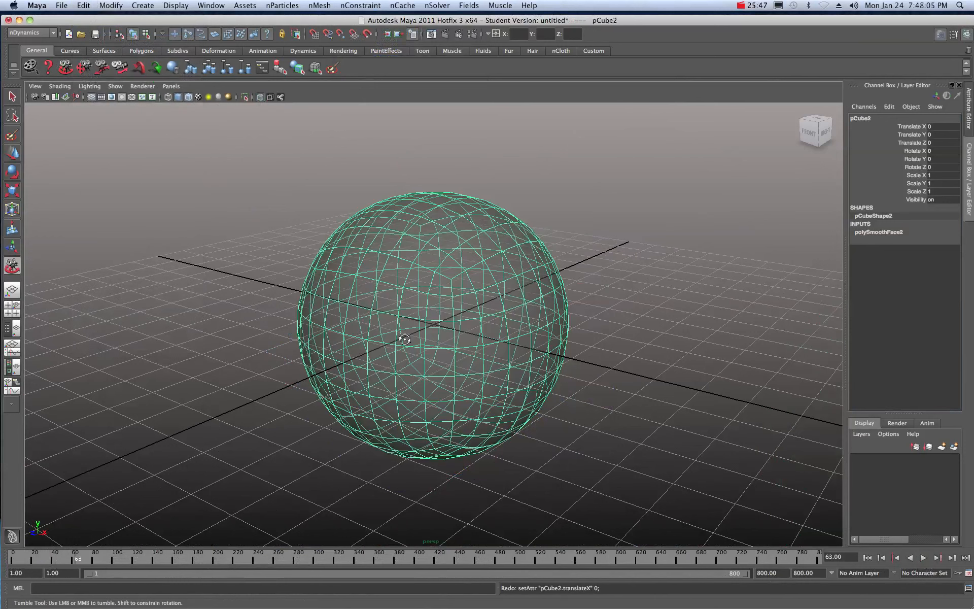
# Play the simulation to check the centred sphere against the emitted balls, and return to frame 1.
pyautogui.click(923, 557)
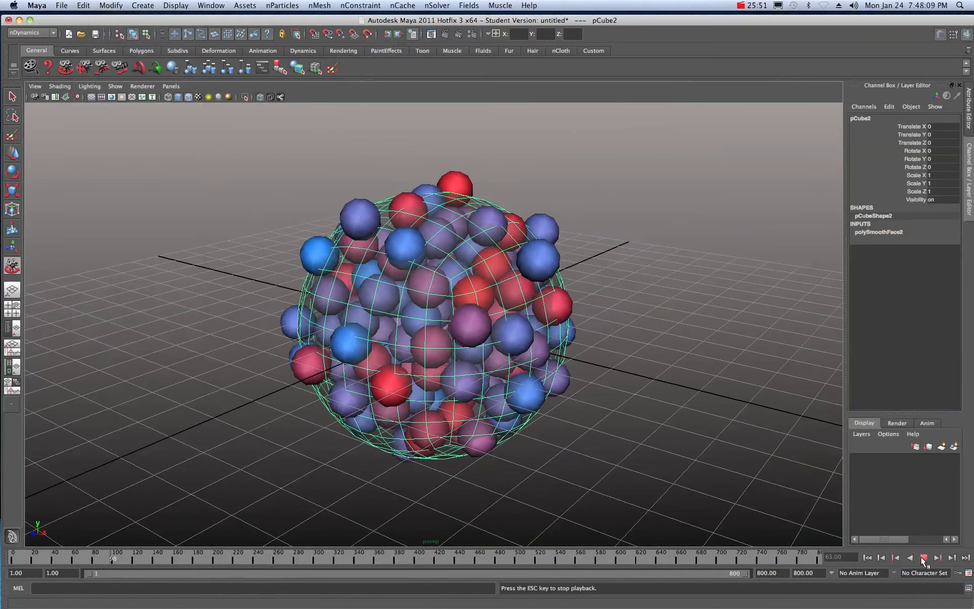
pyautogui.click(922, 558)
pyautogui.moveTo(194, 559); pyautogui.dragTo(147, 567)
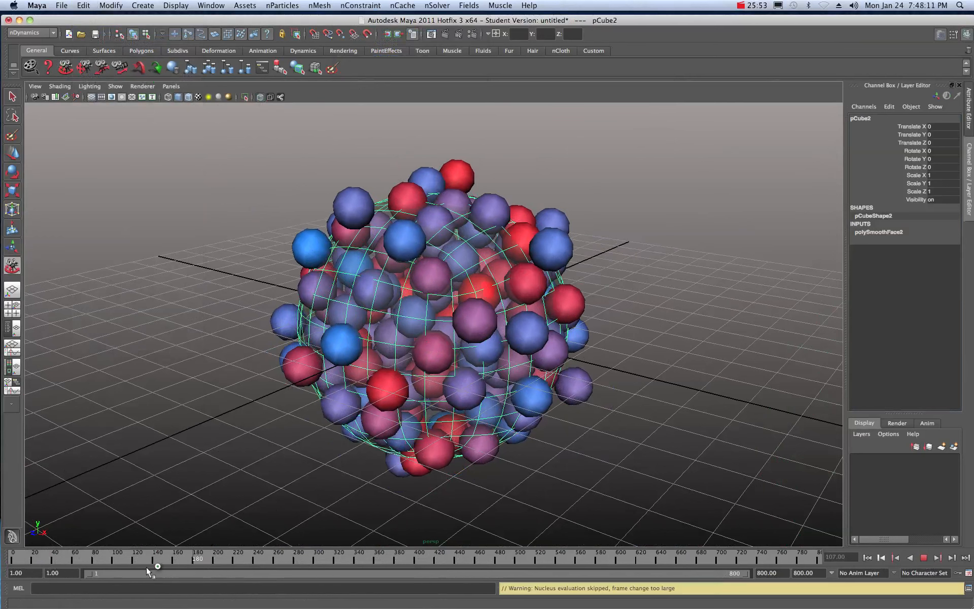
pyautogui.hotkey('alt', 'shift', 'v')
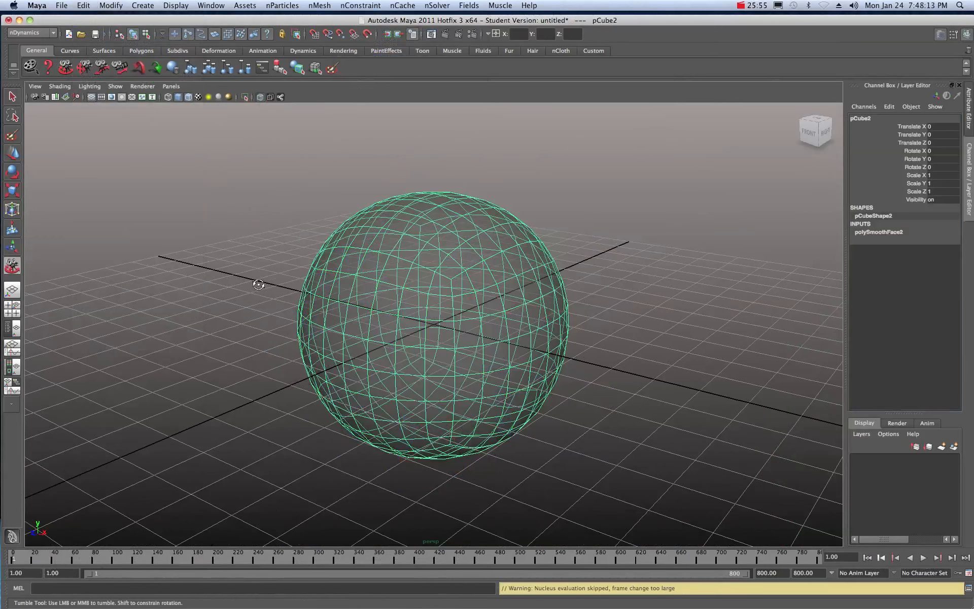
pyautogui.keyDown('alt'); pyautogui.moveTo(258, 285); pyautogui.dragTo(234, 256); pyautogui.keyUp('alt')
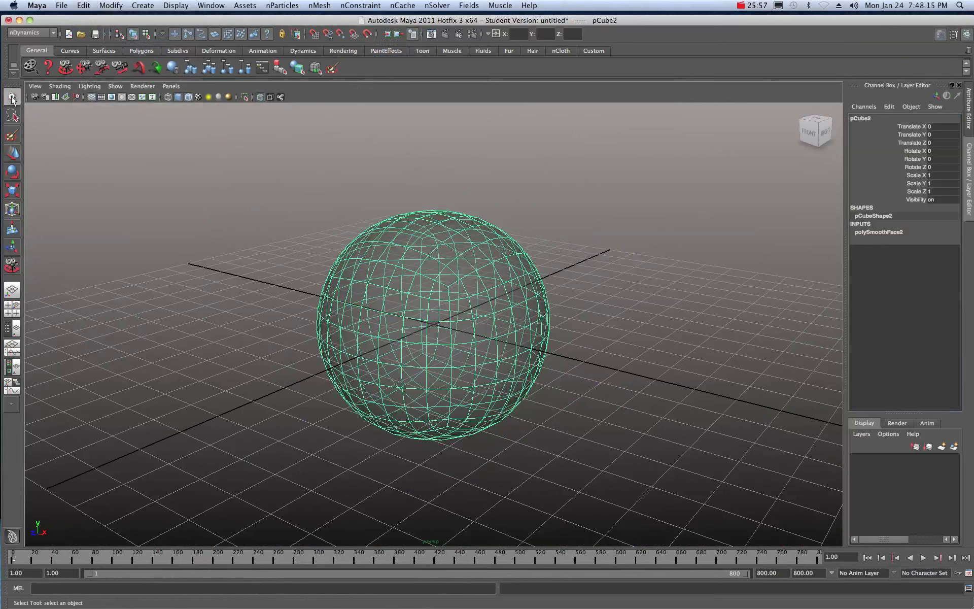
# Turn off X-ray display and switch the sphere to vertex component mode.
pyautogui.click(259, 97)
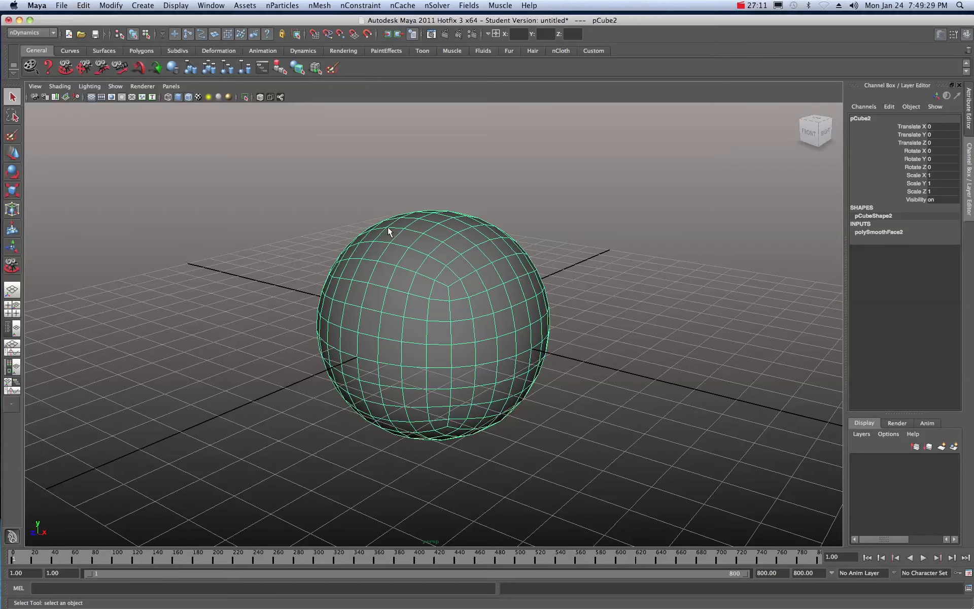
pyautogui.click(430, 310)
pyautogui.moveTo(430, 309); pyautogui.dragTo(390, 308, button='right')
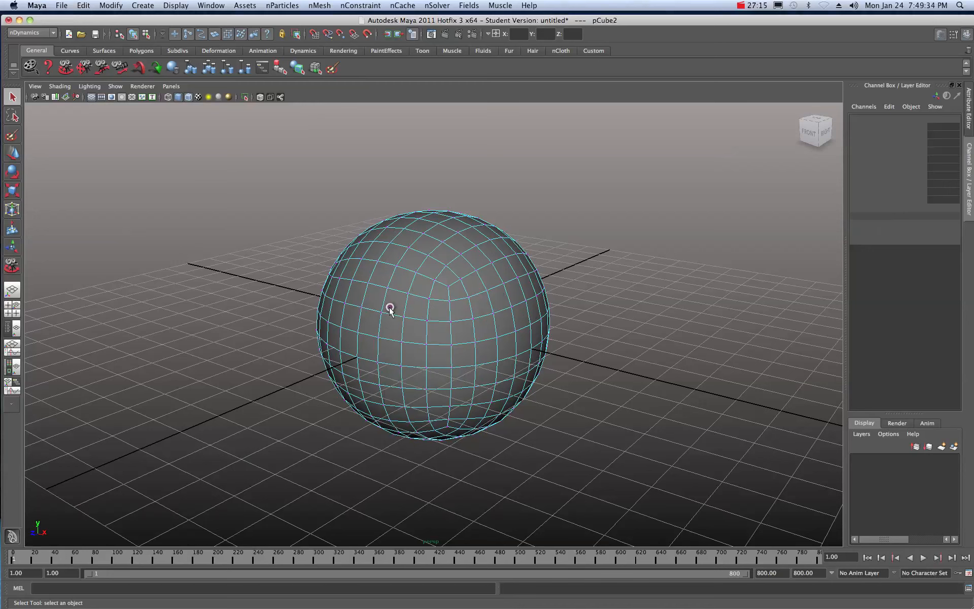
# Try to apply a Tearable Surface constraint to a line of eight vertices running down the sphere from its upper corner vertex.
pyautogui.click(449, 288)
pyautogui.keyDown('shift'); pyautogui.click(449, 301); pyautogui.keyUp('shift')
pyautogui.keyDown('shift'); pyautogui.click(450, 321); pyautogui.keyUp('shift')
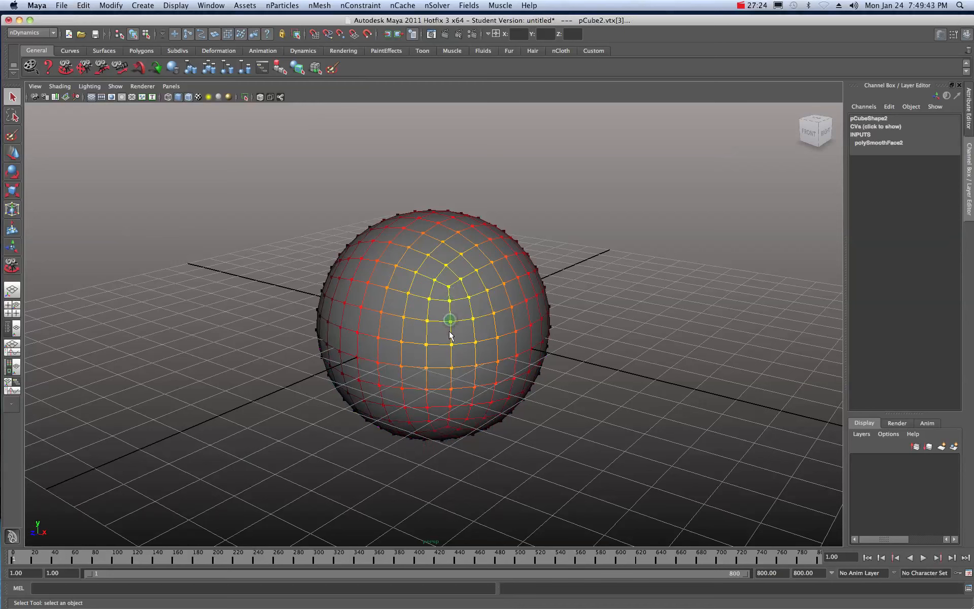
pyautogui.keyDown('shift'); pyautogui.click(451, 344); pyautogui.keyUp('shift')
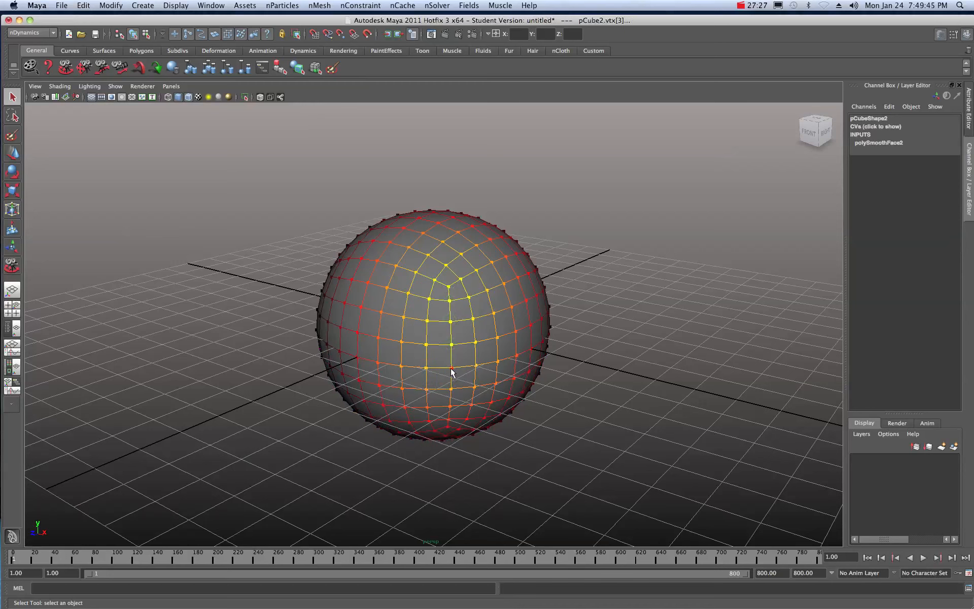
pyautogui.keyDown('shift'); pyautogui.click(451, 367); pyautogui.keyUp('shift')
pyautogui.keyDown('shift'); pyautogui.click(475, 364); pyautogui.keyUp('shift')
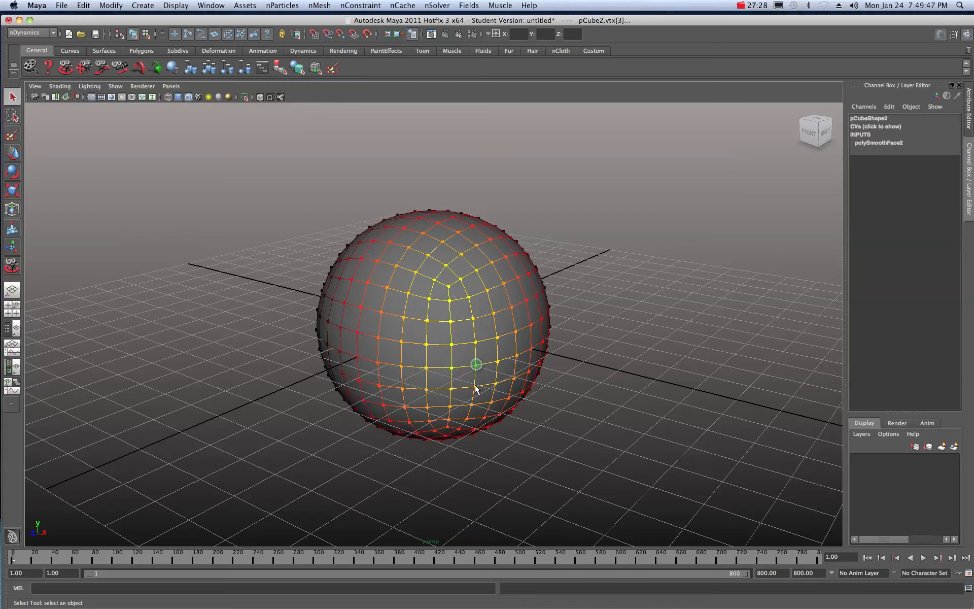
pyautogui.keyDown('shift'); pyautogui.click(476, 387); pyautogui.keyUp('shift')
pyautogui.keyDown('shift'); pyautogui.click(471, 405); pyautogui.keyUp('shift')
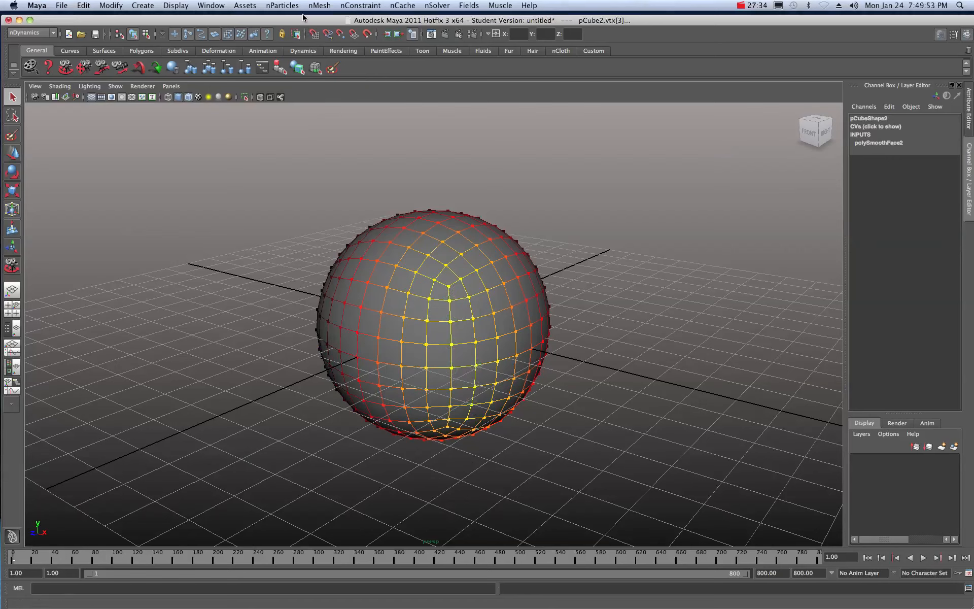
pyautogui.click(349, 6)
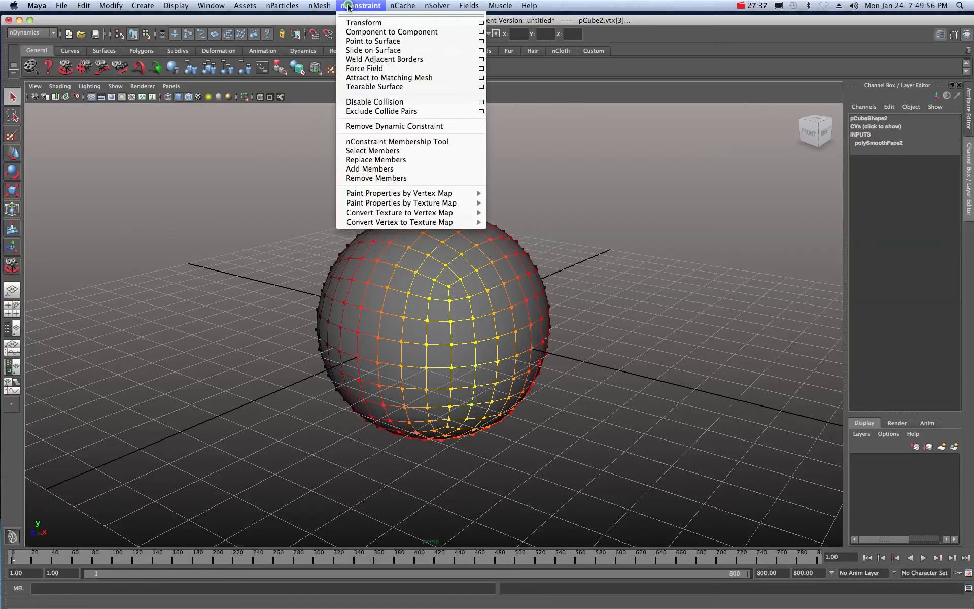
pyautogui.click(380, 87)
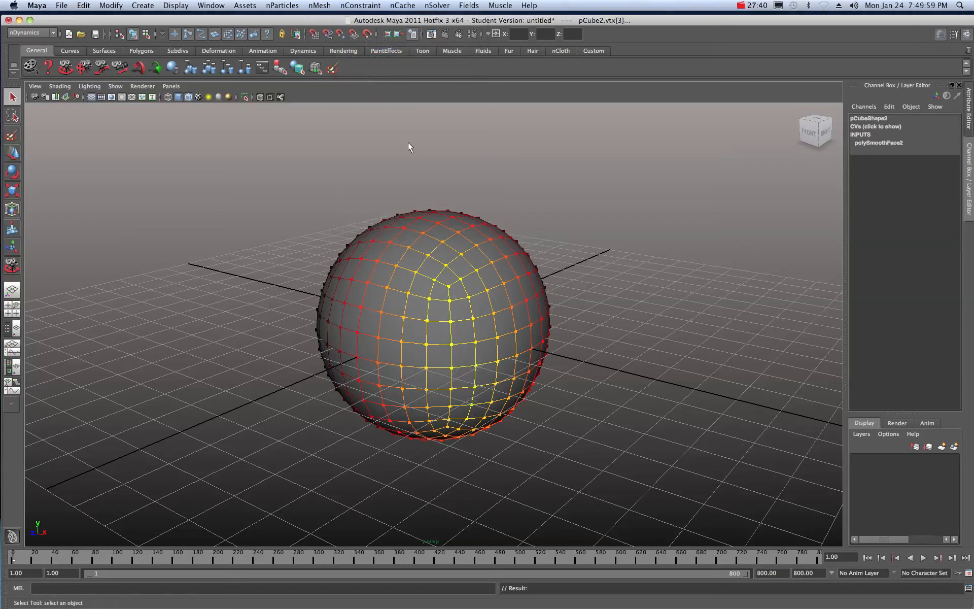
pyautogui.click(444, 185)
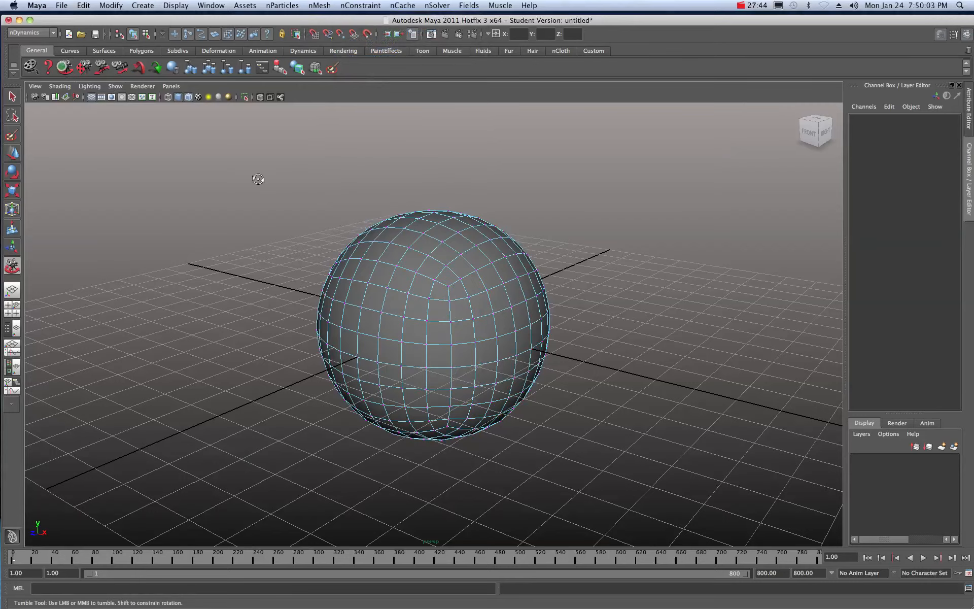
# Play the simulation up to frame 44 to check whether the sphere holds the balls, and rewind to frame 1.
pyautogui.keyDown('alt'); pyautogui.moveTo(257, 178); pyautogui.dragTo(328, 203); pyautogui.keyUp('alt')
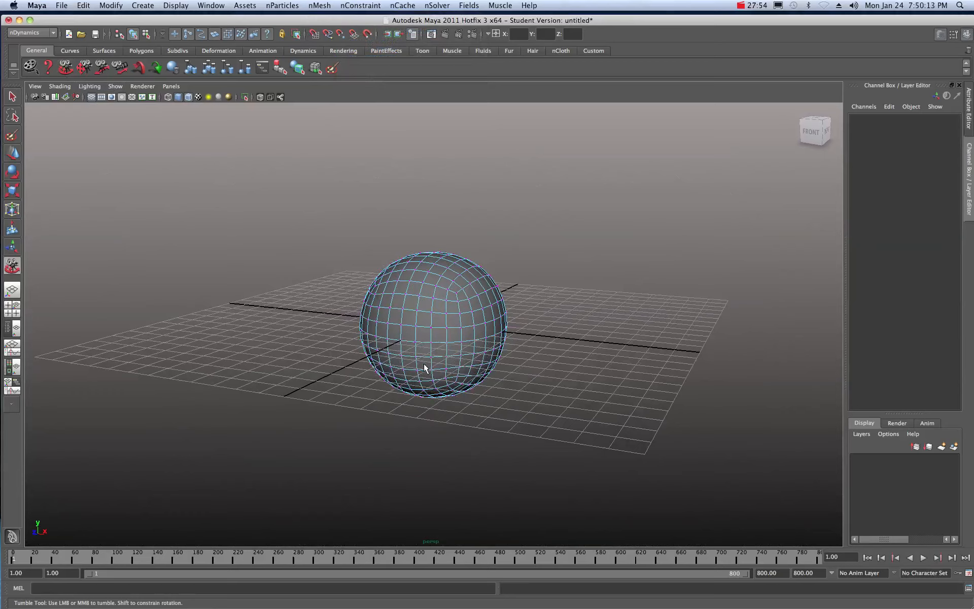
pyautogui.click(924, 557)
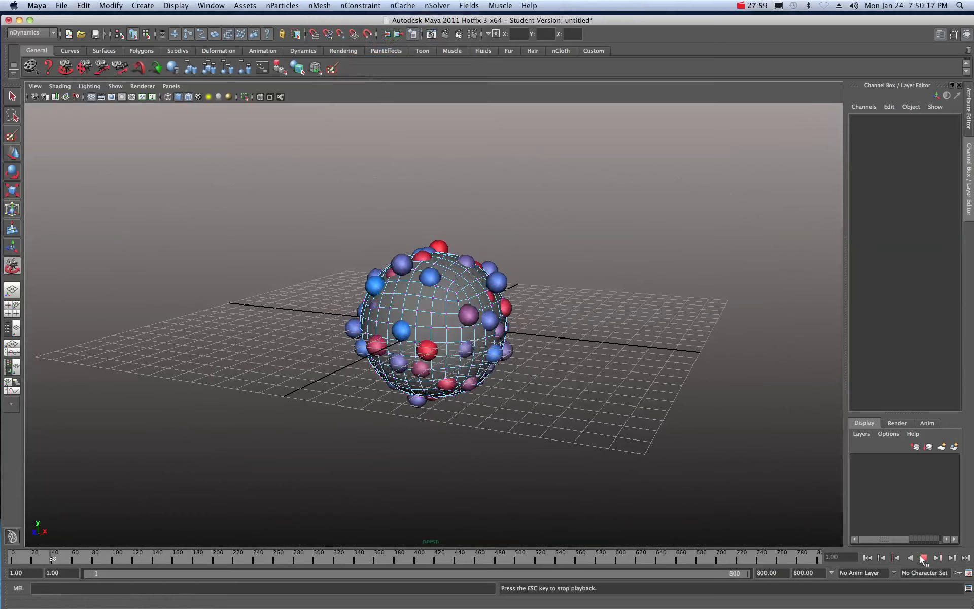
pyautogui.click(923, 557)
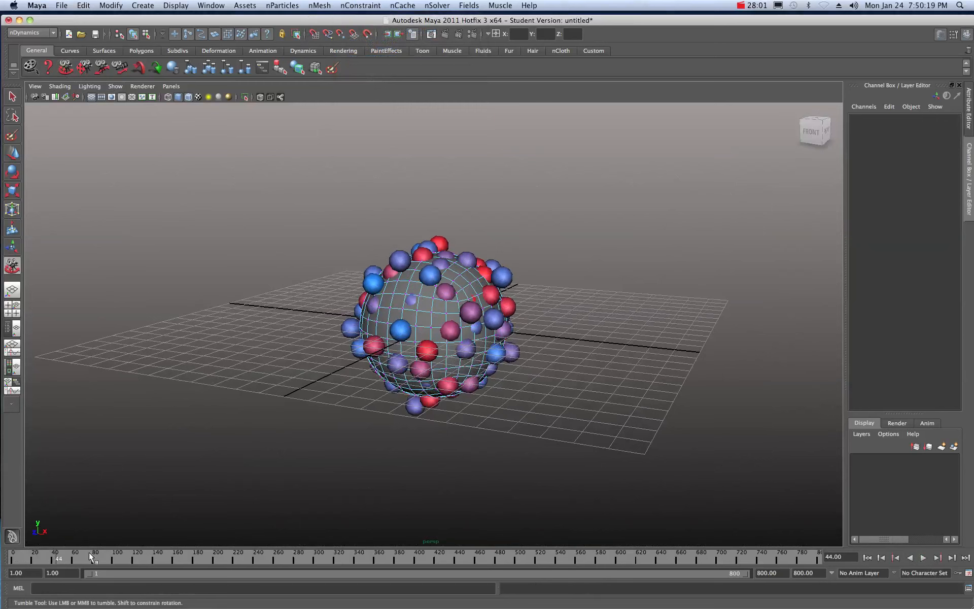
pyautogui.moveTo(72, 558); pyautogui.dragTo(1, 561)
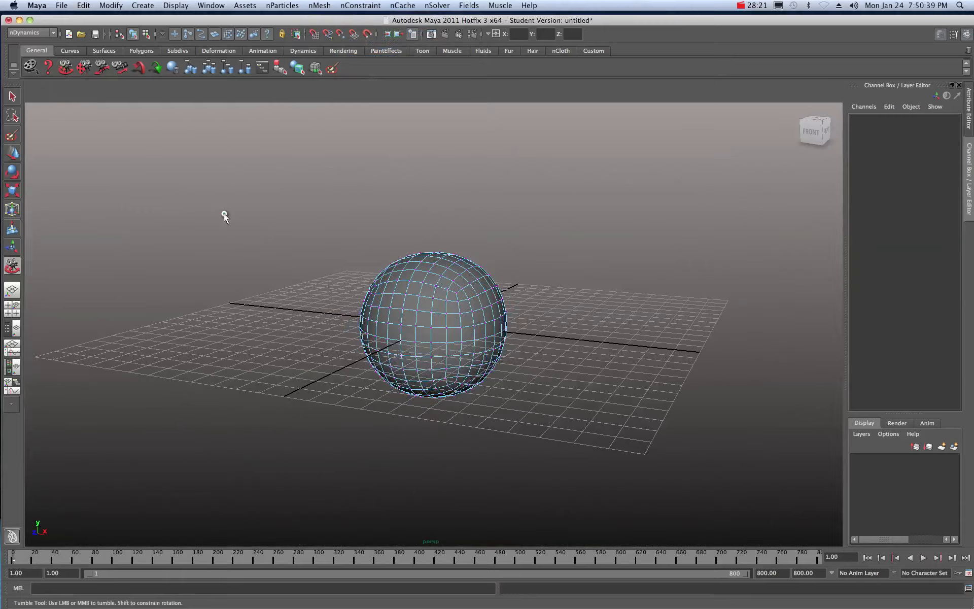
# Return the sphere to object mode and delete it together with the emitter and everything else in the scene.
pyautogui.keyDown('alt'); pyautogui.moveTo(224, 213); pyautogui.dragTo(475, 304); pyautogui.keyUp('alt')
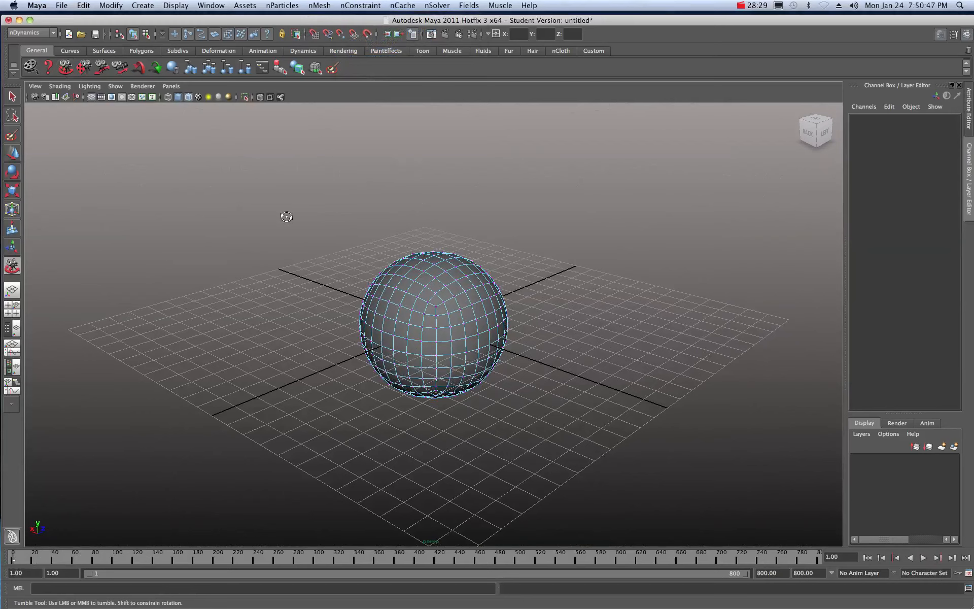
pyautogui.press('Delete')
pyautogui.moveTo(427, 306); pyautogui.dragTo(452, 300, button='right')
pyautogui.moveTo(237, 198); pyautogui.dragTo(390, 305)
pyautogui.press('q')
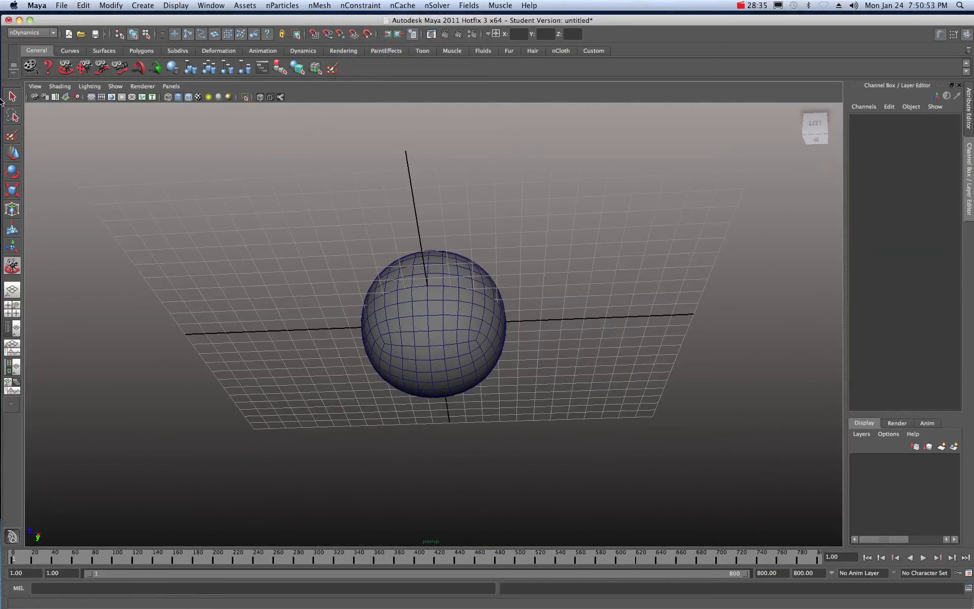
pyautogui.moveTo(176, 200); pyautogui.dragTo(492, 458)
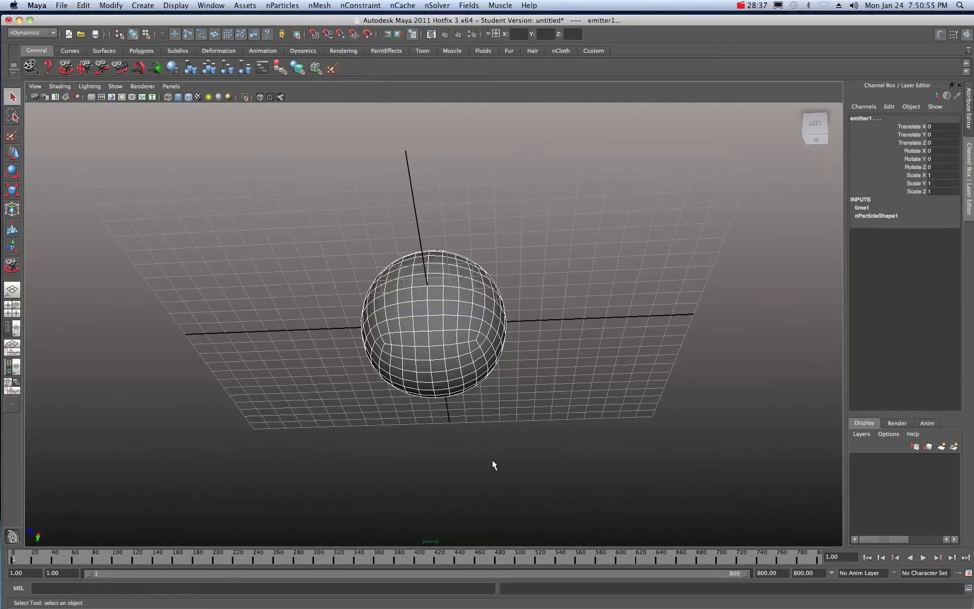
pyautogui.press('Delete')
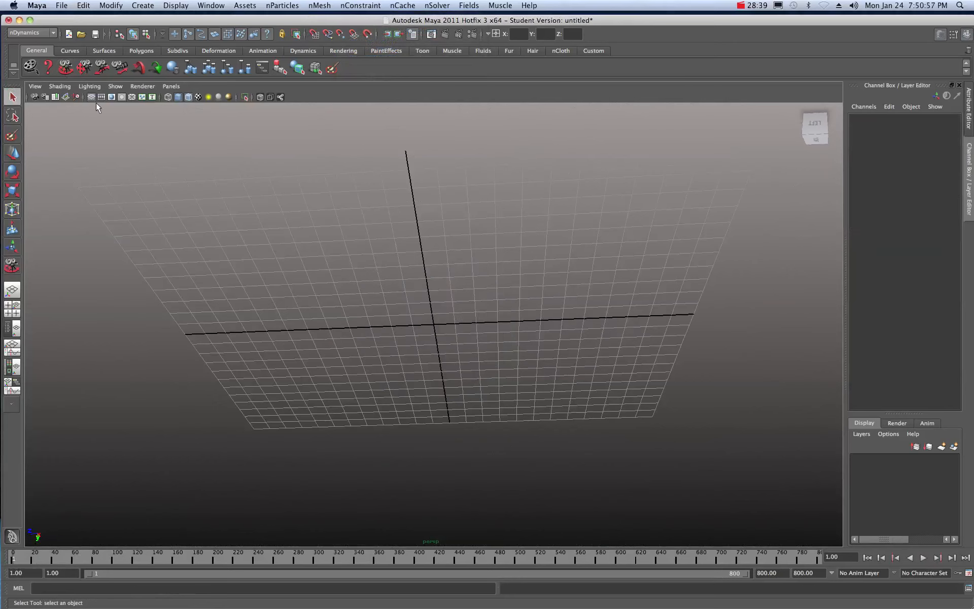
# Switch the working module to Polygons for modeling.
pyautogui.press('y')
pyautogui.moveTo(254, 213); pyautogui.dragTo(323, 270)
pyautogui.click(142, 6)
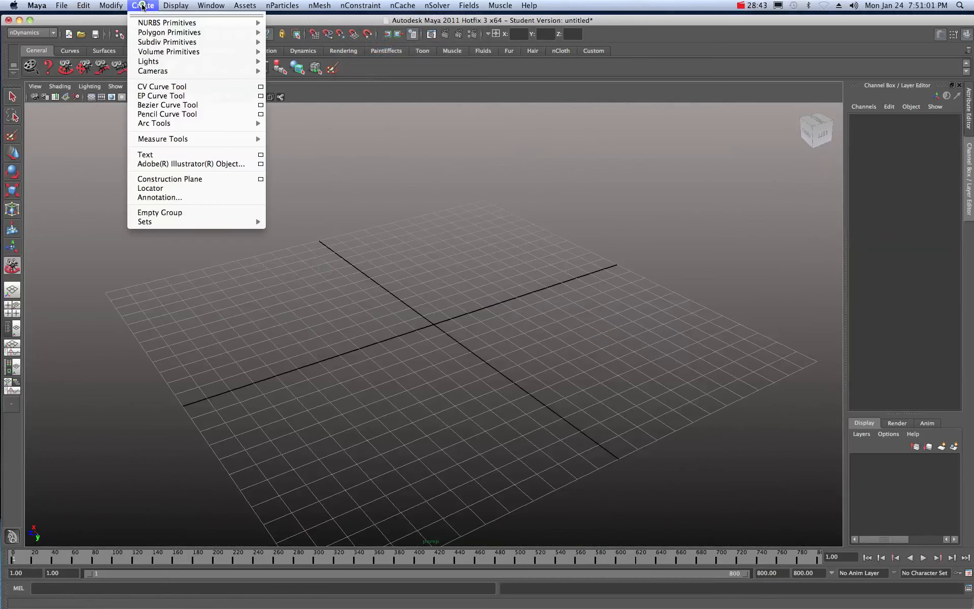
pyautogui.click(54, 34)
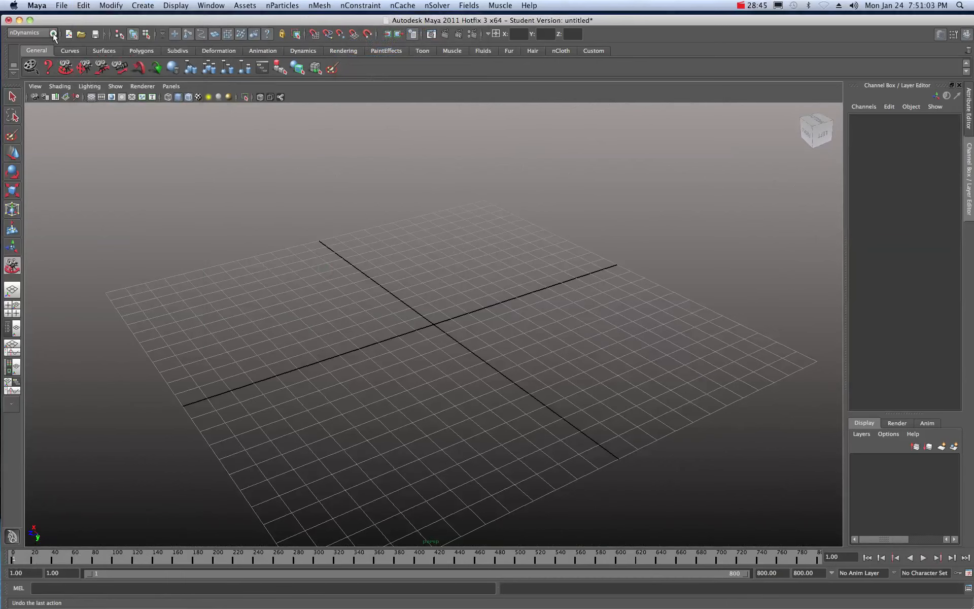
pyautogui.click(45, 34)
pyautogui.click(34, 50)
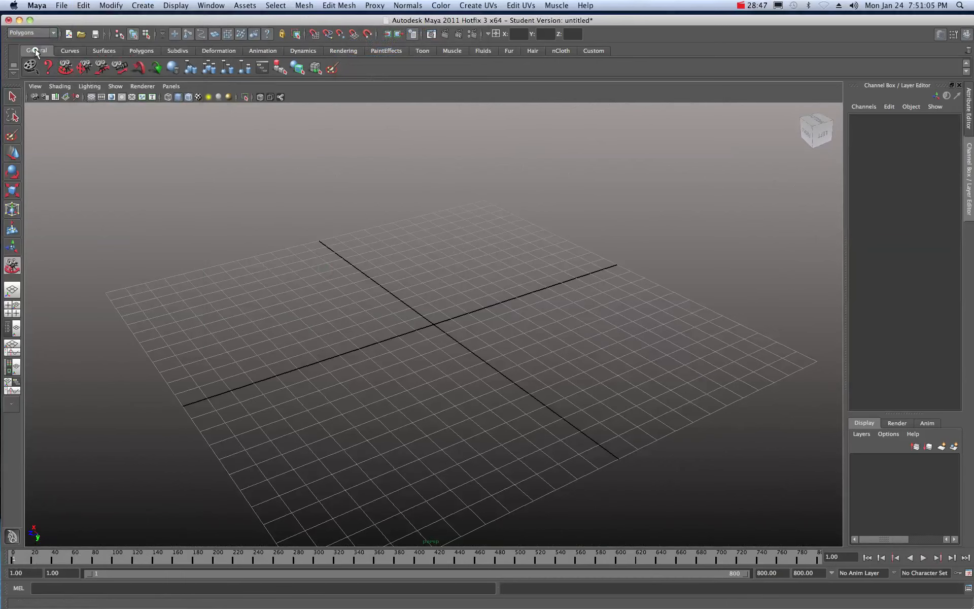
# Draw a new polygon cube freehand over the centre of the grid.
pyautogui.click(148, 5)
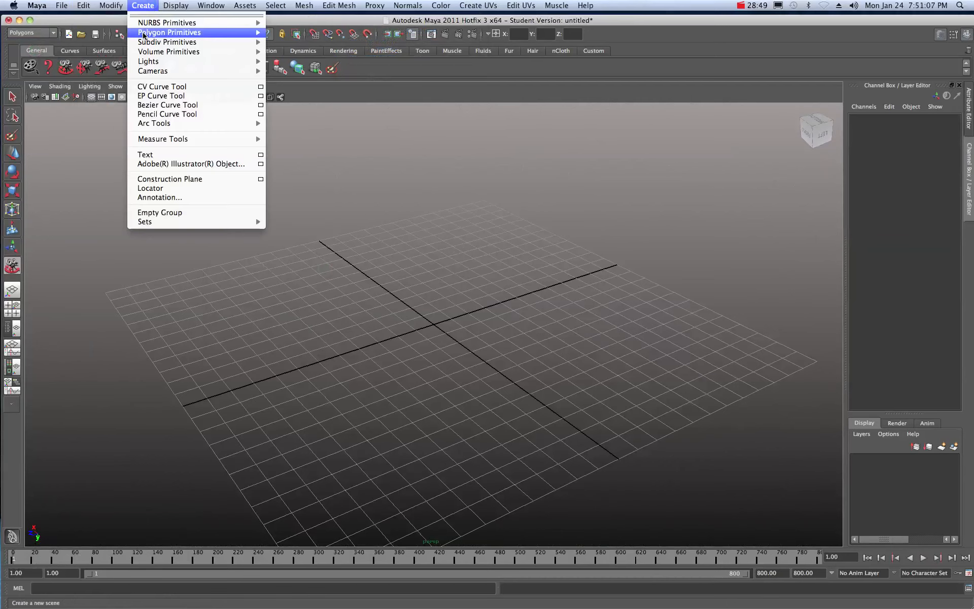
pyautogui.moveTo(145, 35)
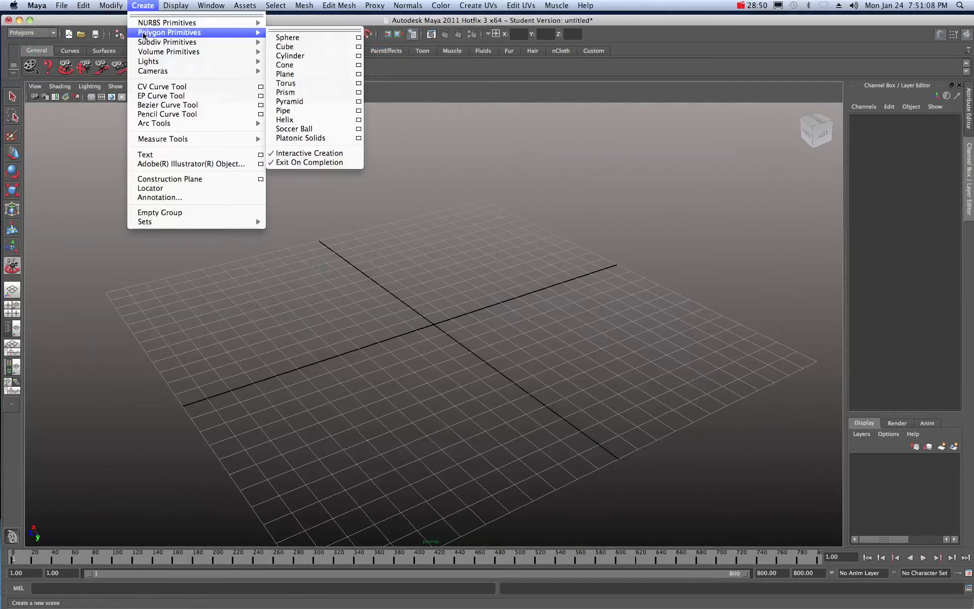
pyautogui.click(294, 48)
pyautogui.moveTo(435, 374); pyautogui.dragTo(432, 260)
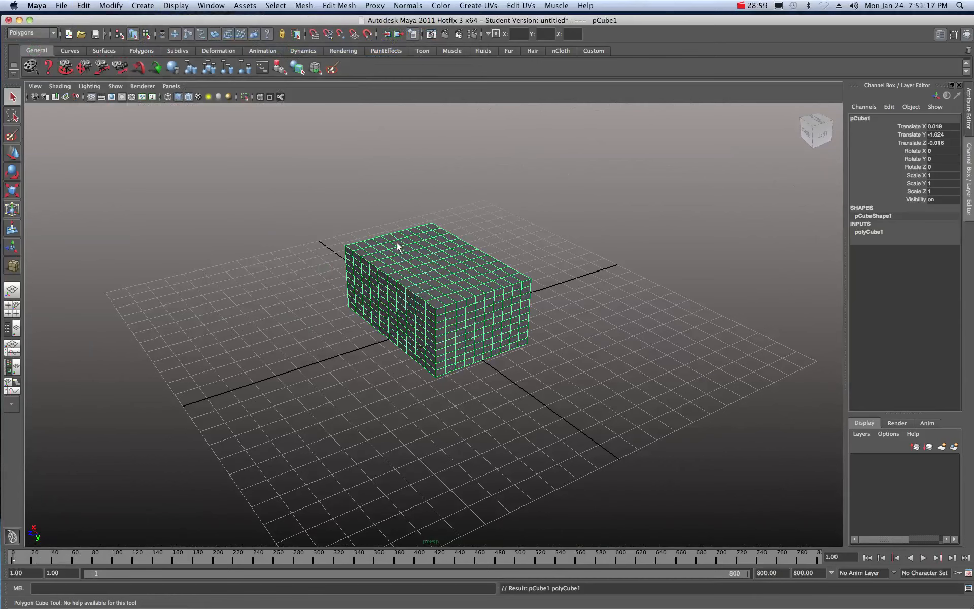
# Centre the new cube at the origin by setting its X, Y and Z translation to 0, and deselect it.
pyautogui.write('0')
pyautogui.press('Tab')
pyautogui.write('0')
pyautogui.press('Tab')
pyautogui.write('0')
pyautogui.press('Return')
pyautogui.click(579, 229)
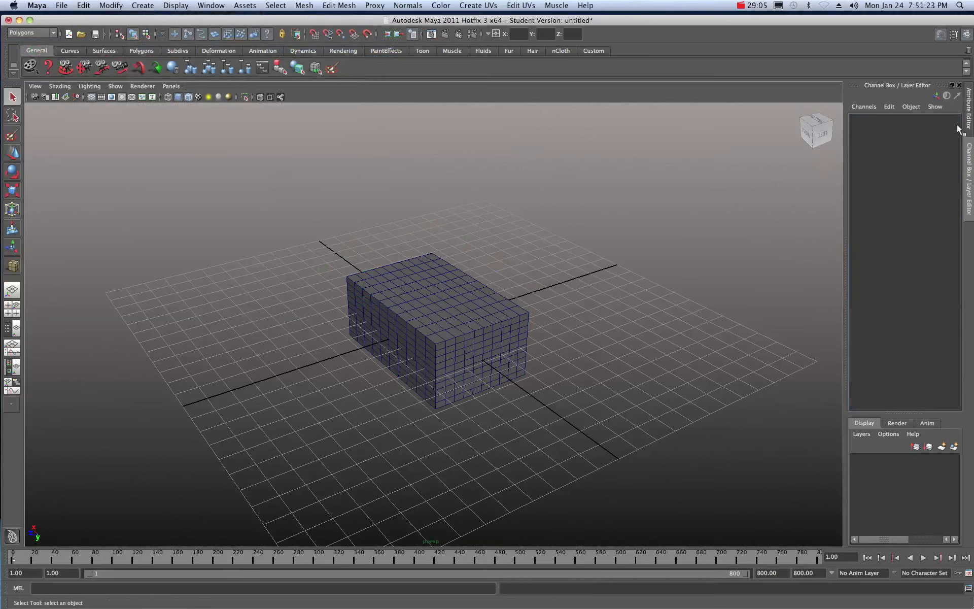
# Set the cube's width, height and depth subdivisions to 1 in its creation attributes.
pyautogui.click(419, 281)
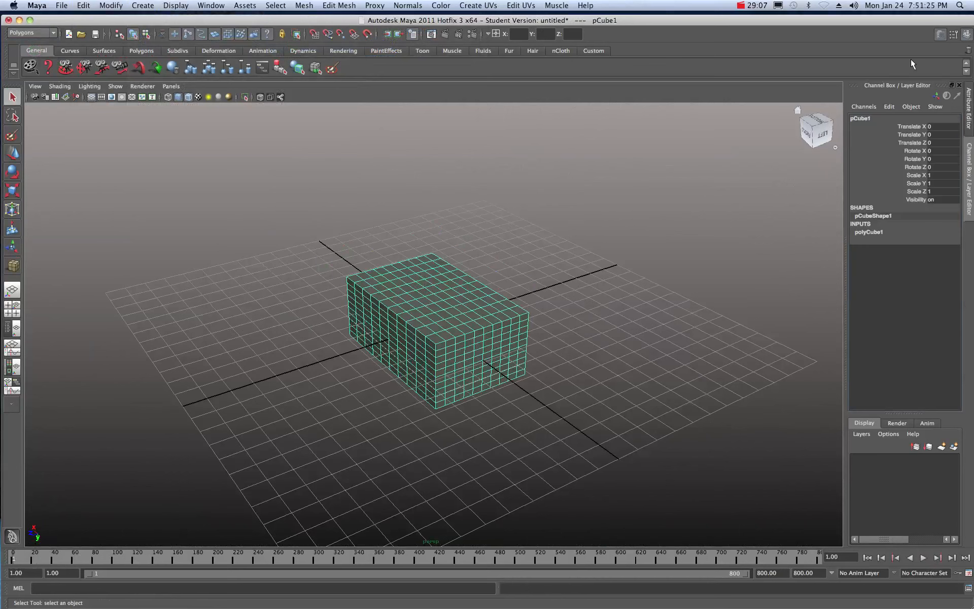
pyautogui.click(940, 35)
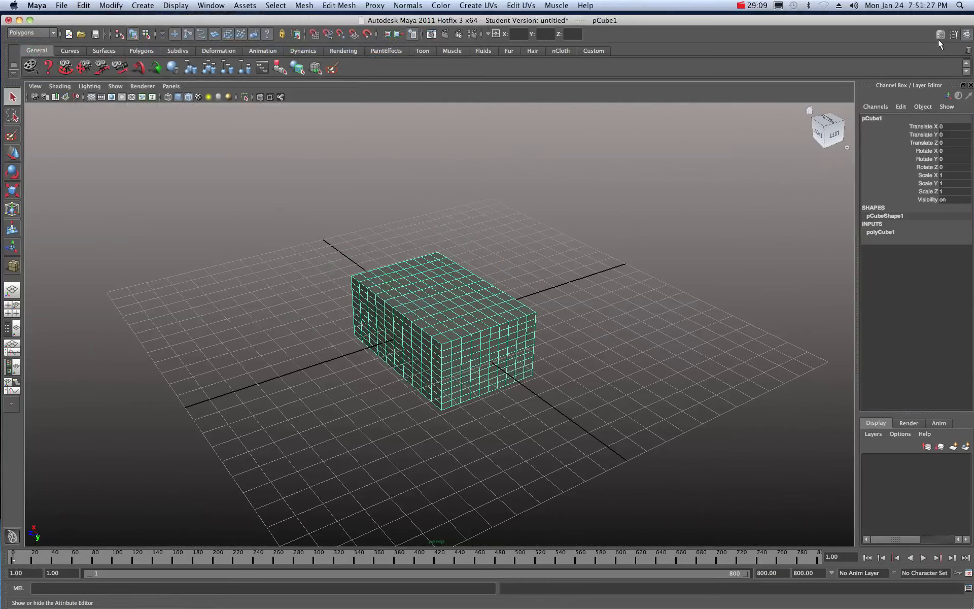
pyautogui.click(940, 35)
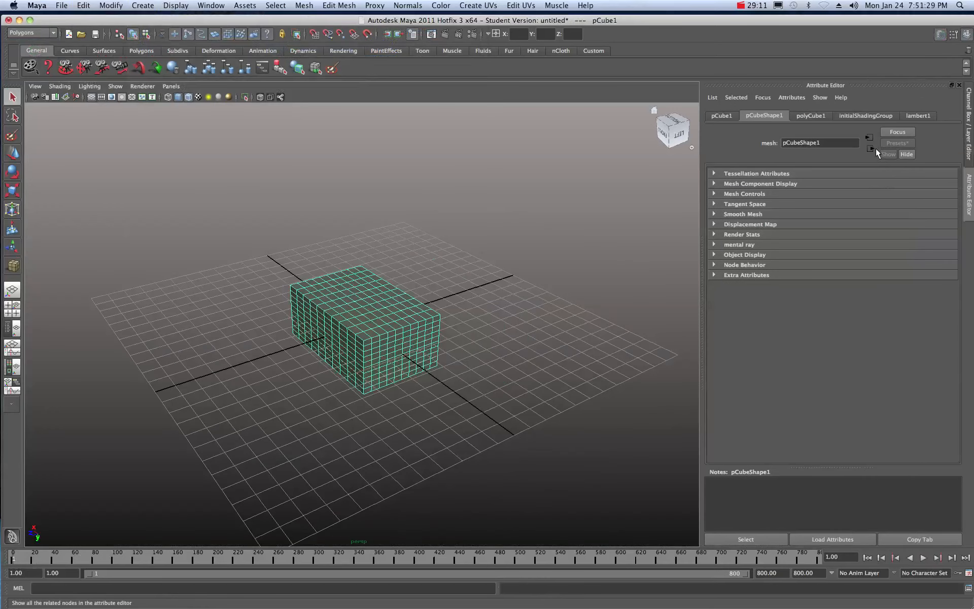
pyautogui.click(808, 115)
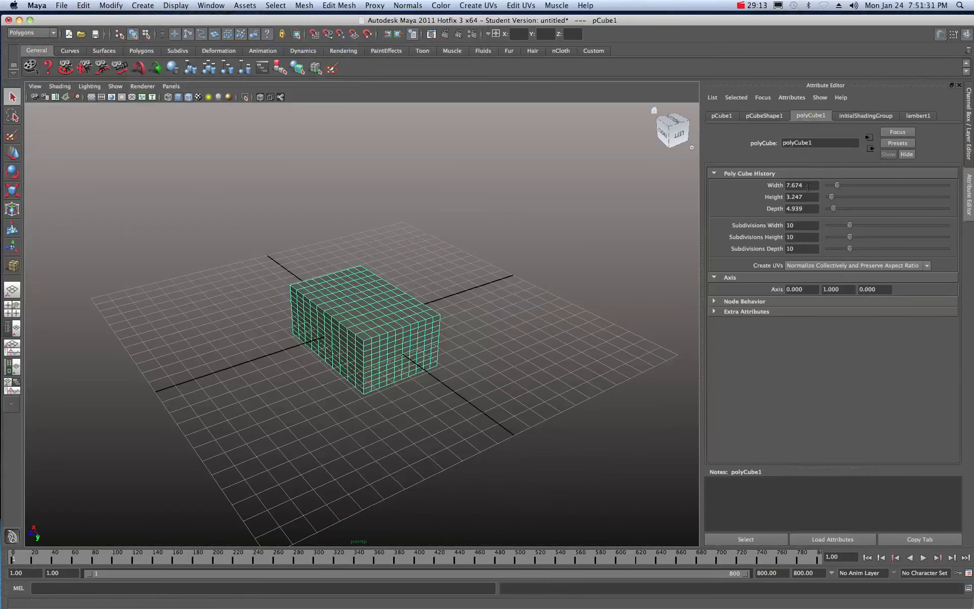
pyautogui.doubleClick(808, 227)
pyautogui.write('1')
pyautogui.press('Tab')
pyautogui.write('1')
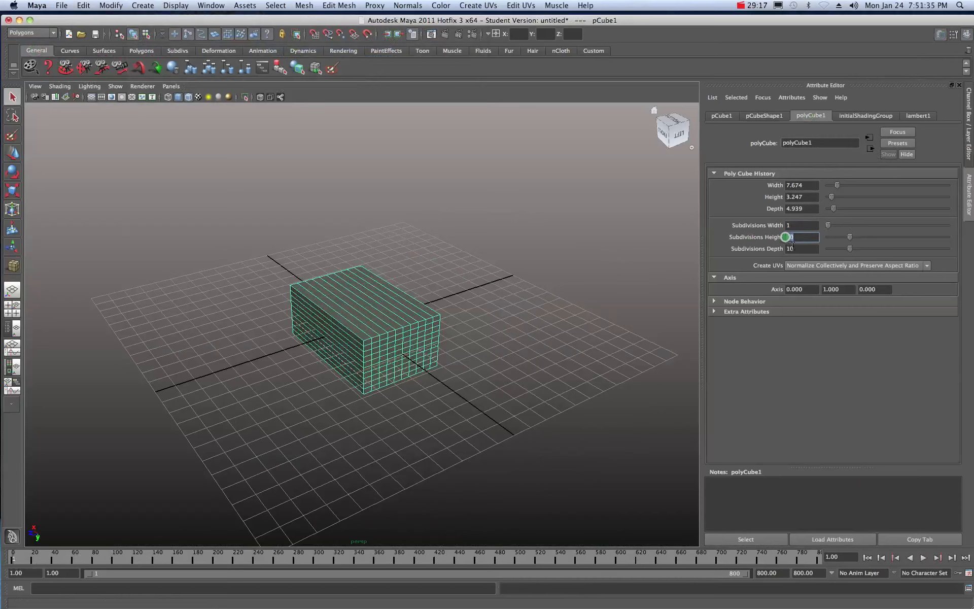
pyautogui.press('Tab')
pyautogui.write('1')
pyautogui.press('Tab')
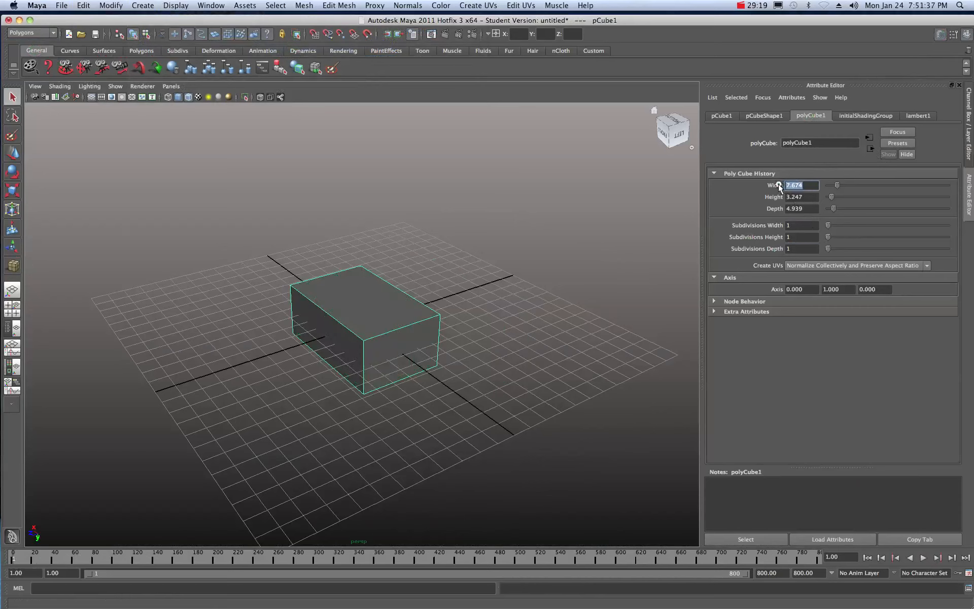
# Set the cube's width, height and depth to 8, and deselect it.
pyautogui.write('8')
pyautogui.press('Tab')
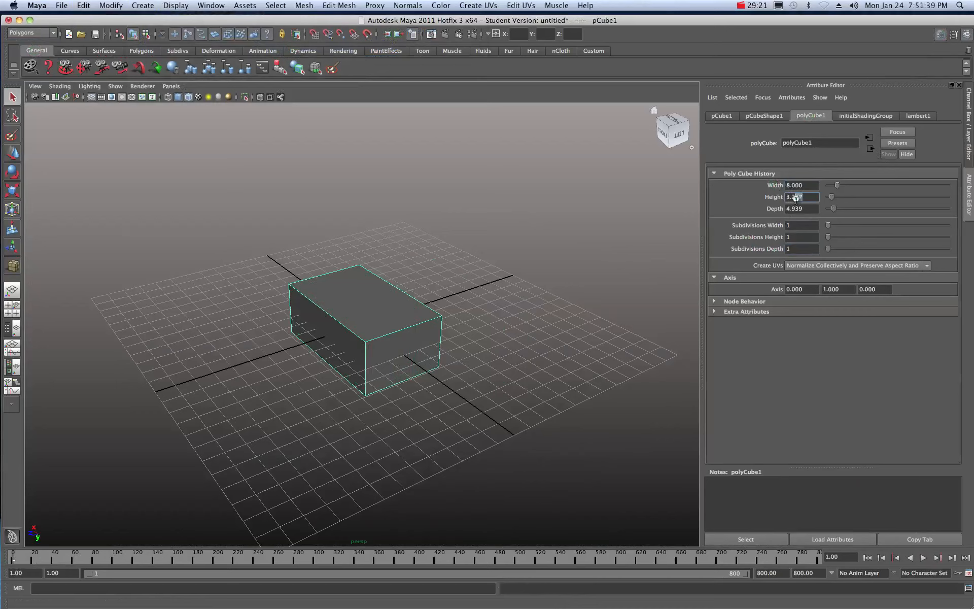
pyautogui.write('8')
pyautogui.press('Tab')
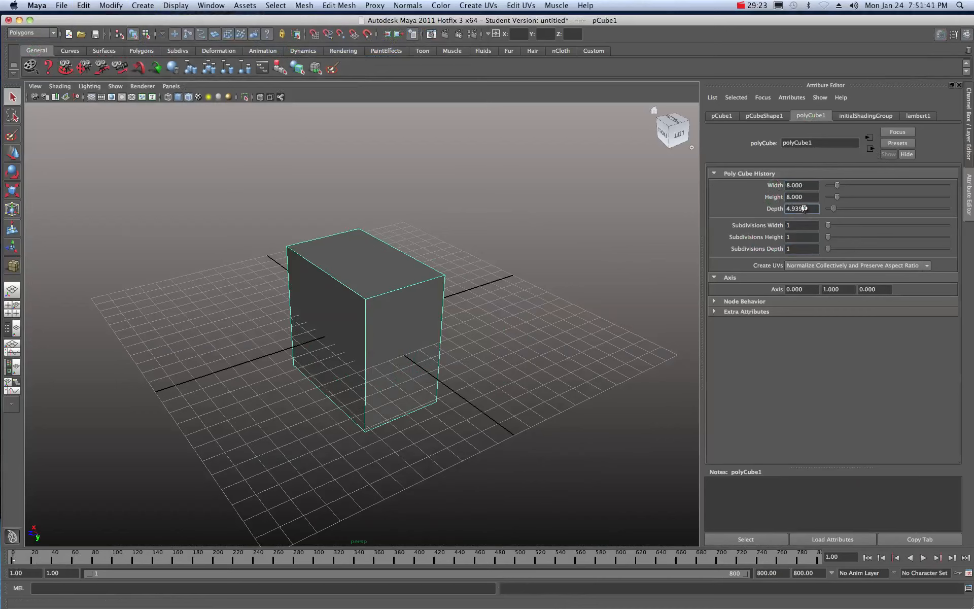
pyautogui.write('8')
pyautogui.press('Tab')
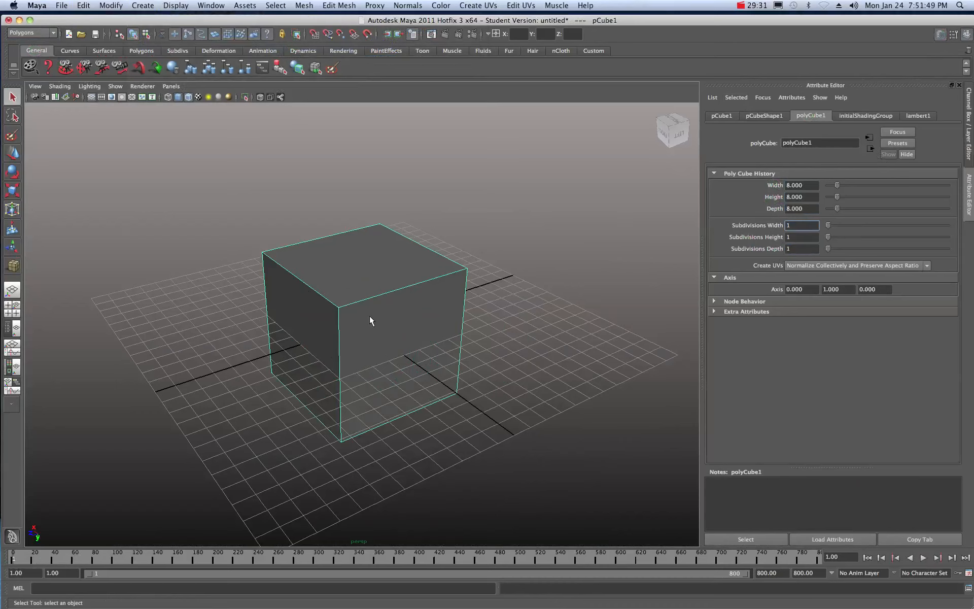
pyautogui.click(223, 264)
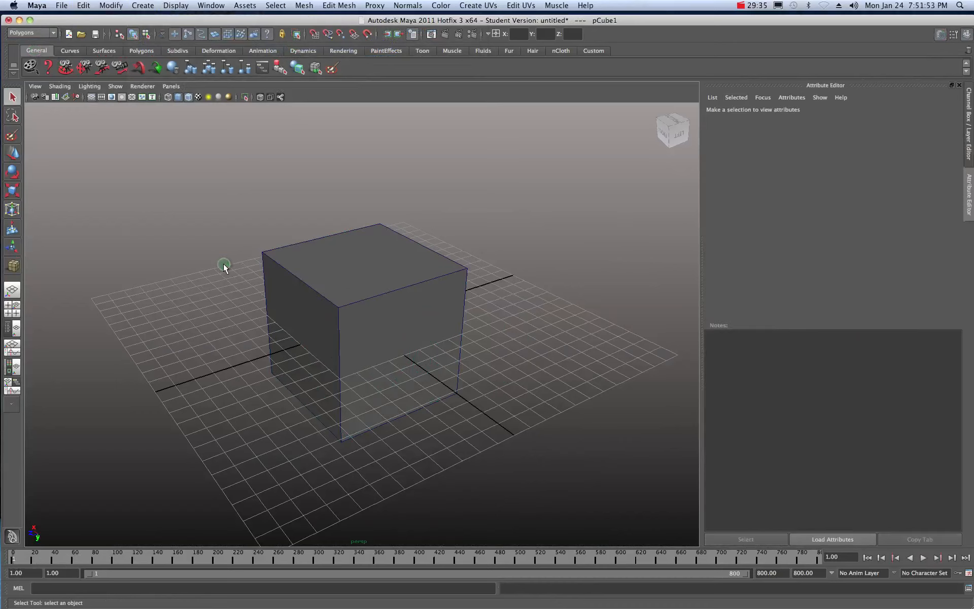
# Smooth the cube into a sphere with 3 division levels.
pyautogui.click(320, 267)
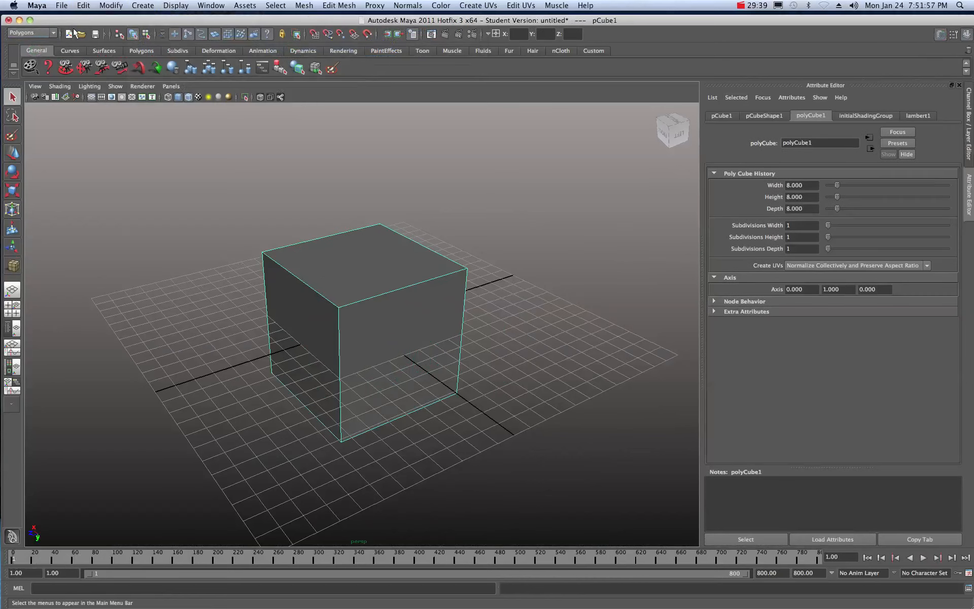
pyautogui.click(302, 6)
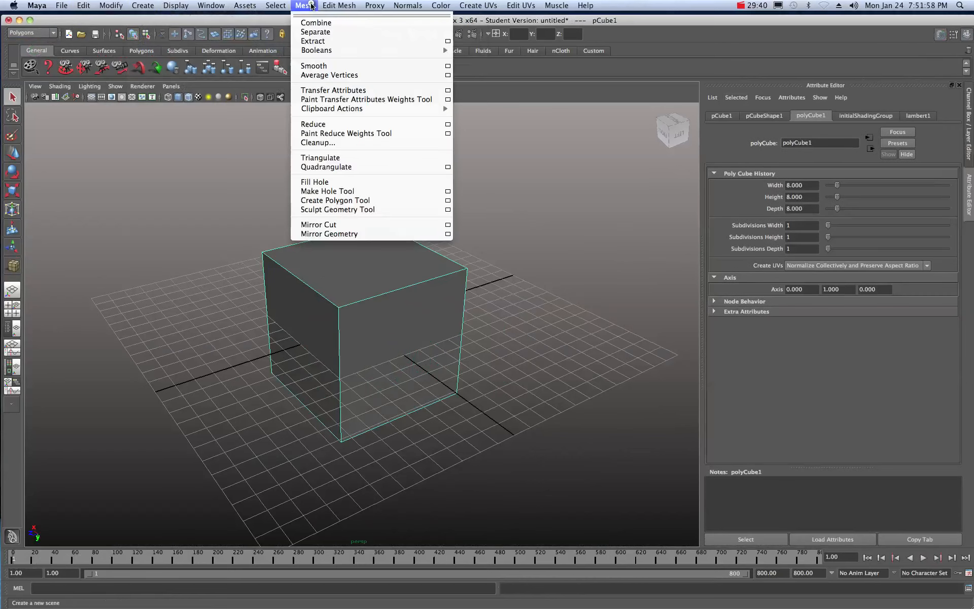
pyautogui.click(310, 66)
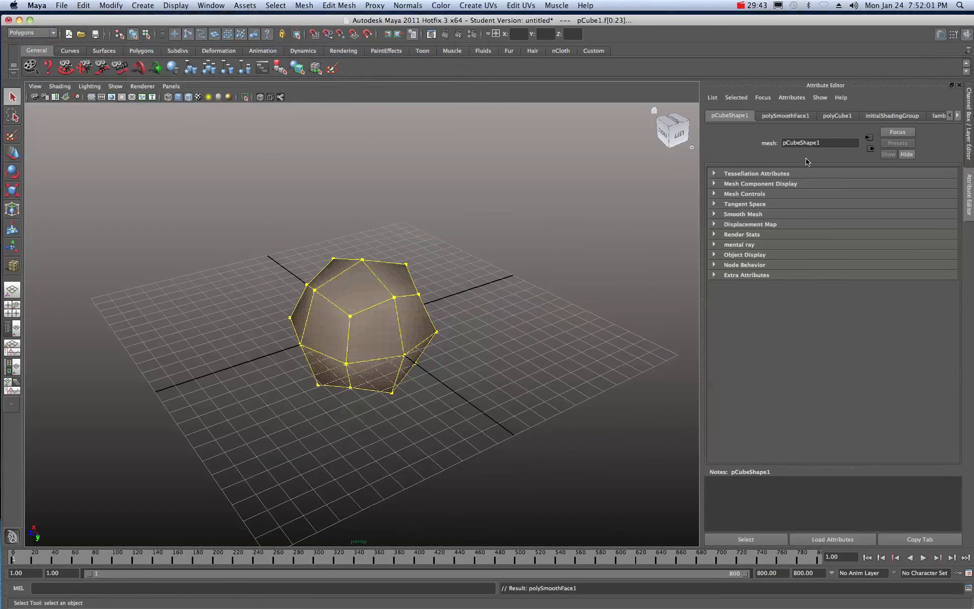
pyautogui.click(789, 116)
pyautogui.click(804, 198)
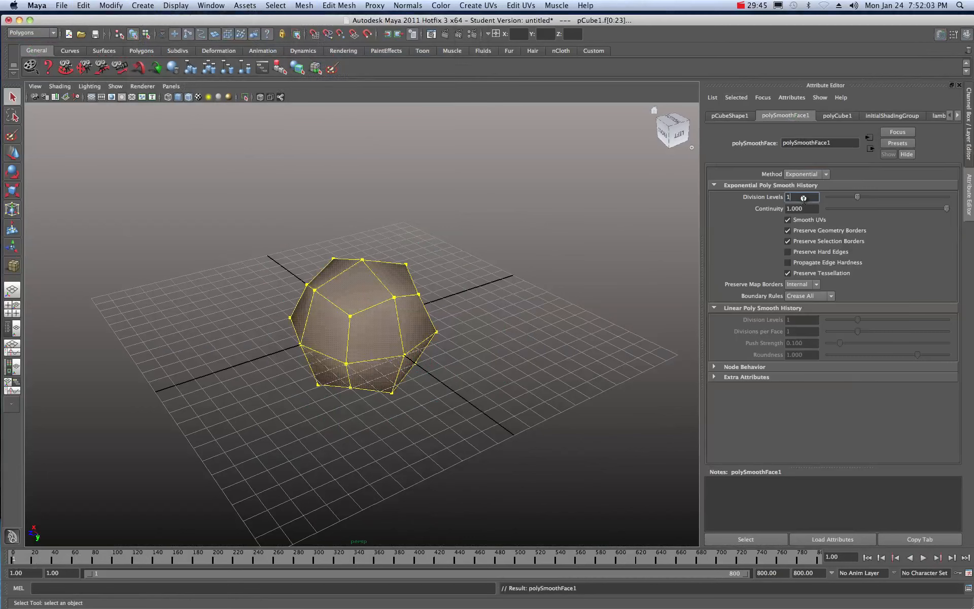
pyautogui.write('3')
pyautogui.press('Tab')
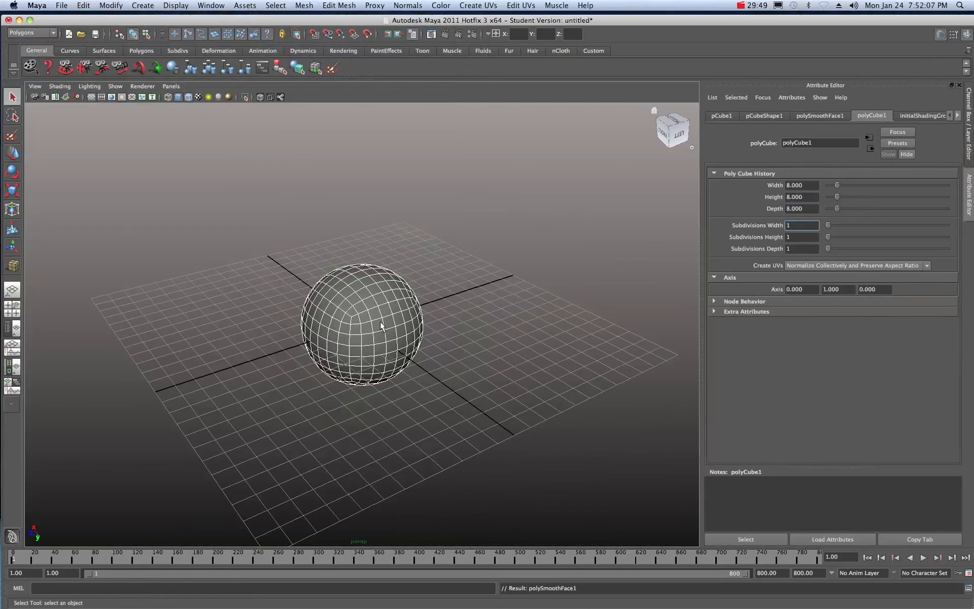
pyautogui.click(302, 276)
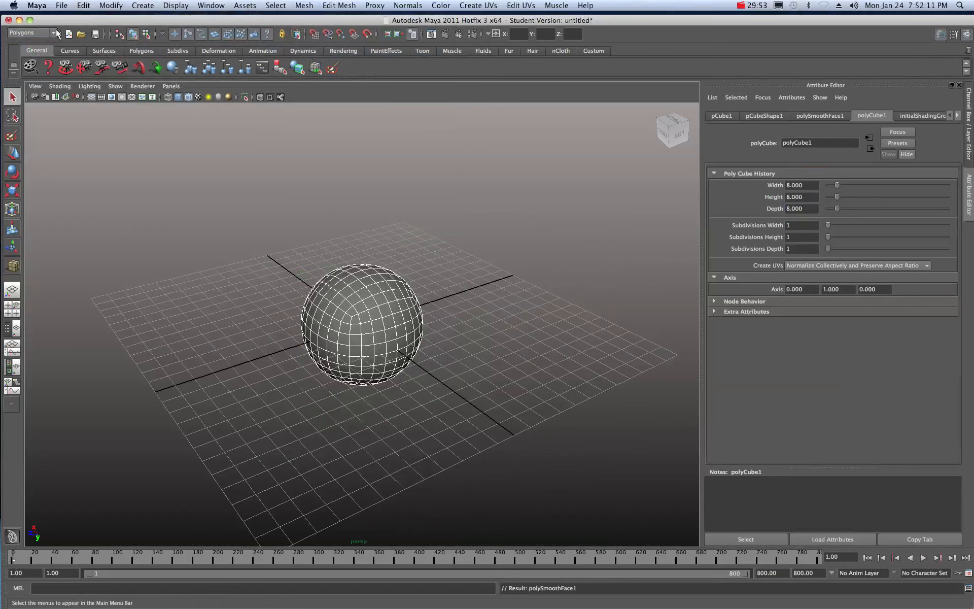
# Switch the working module to nDynamics and turn the smoothed sphere into an nCloth.
pyautogui.click(31, 32)
pyautogui.click(23, 80)
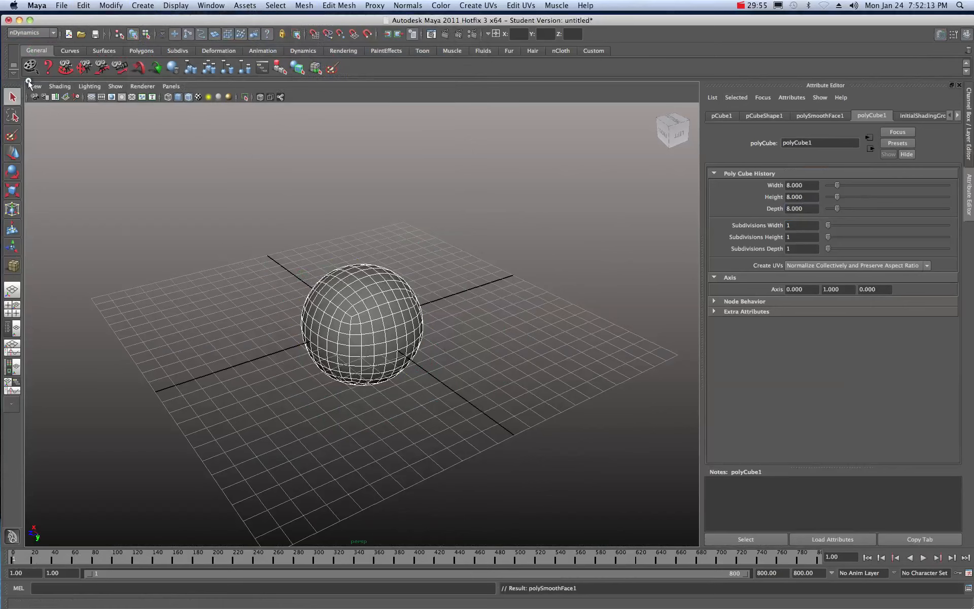
pyautogui.click(326, 5)
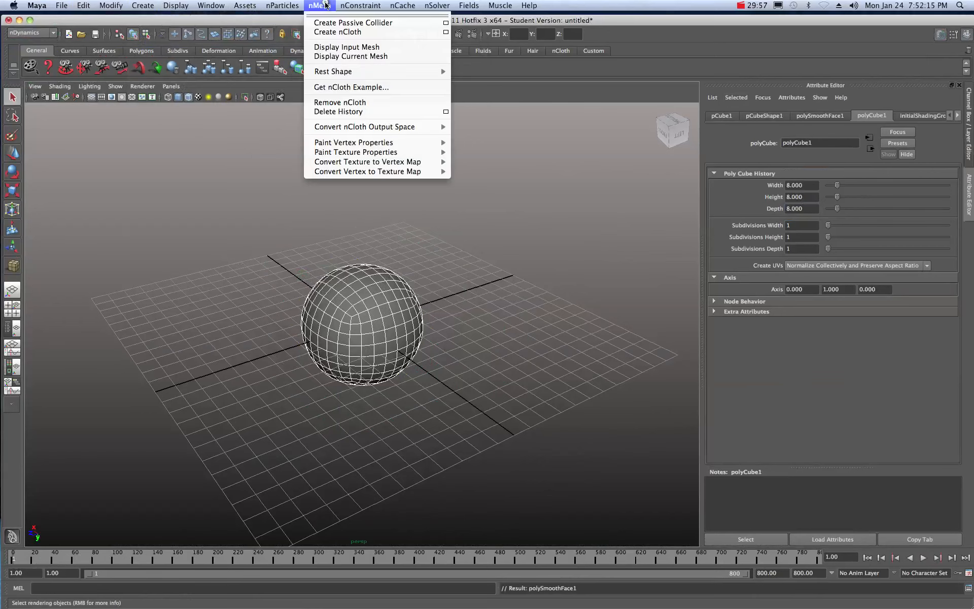
pyautogui.click(333, 33)
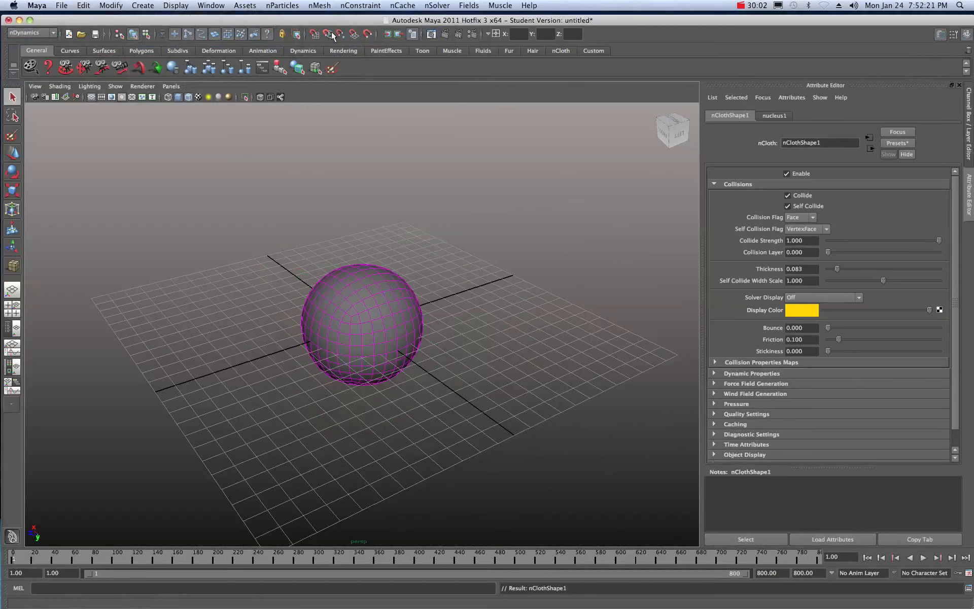
# Replace the sphere's nCloth settings with the rubberSheet preset.
pyautogui.click(900, 145)
pyautogui.moveTo(923, 273)
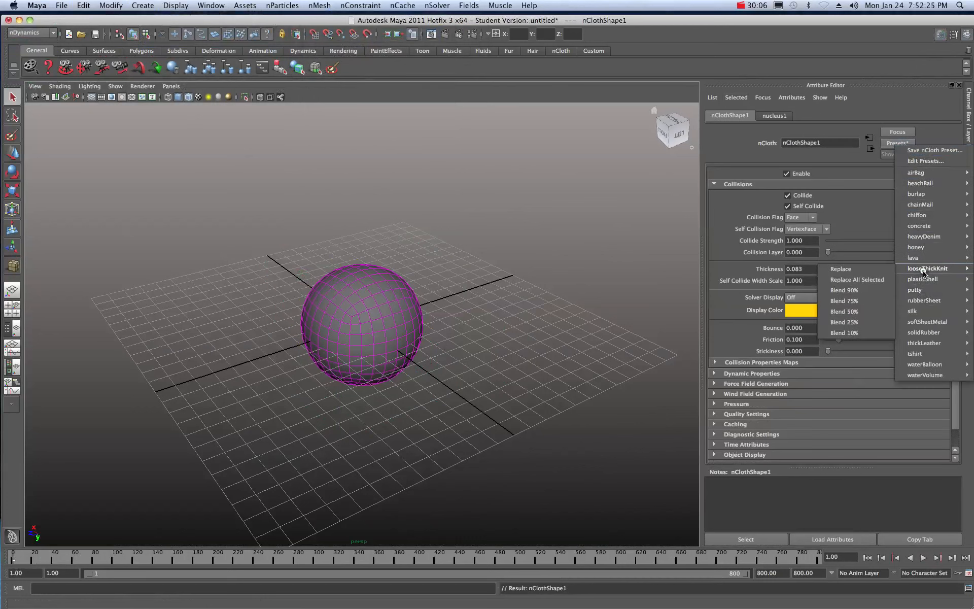
pyautogui.moveTo(921, 300)
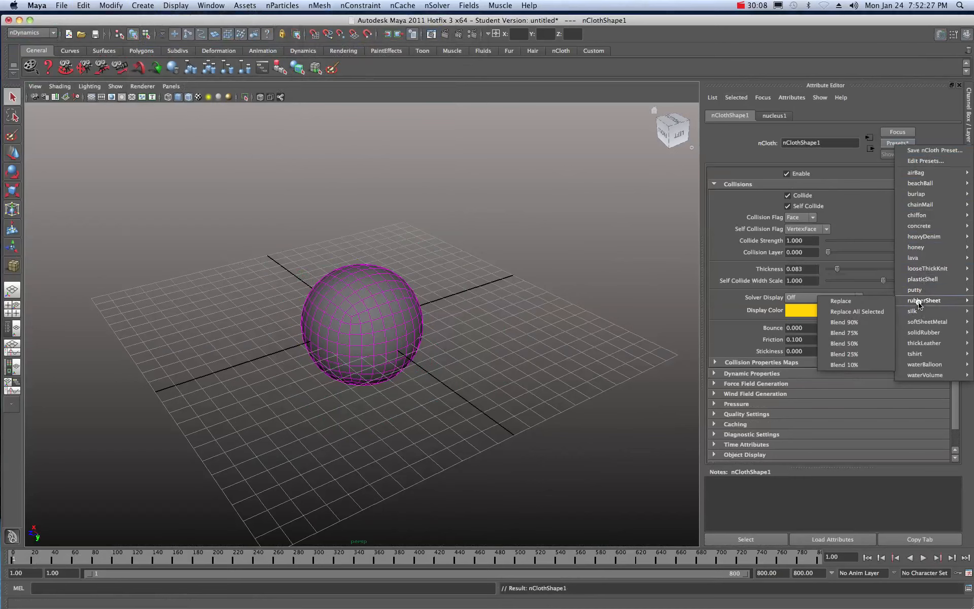
pyautogui.click(892, 302)
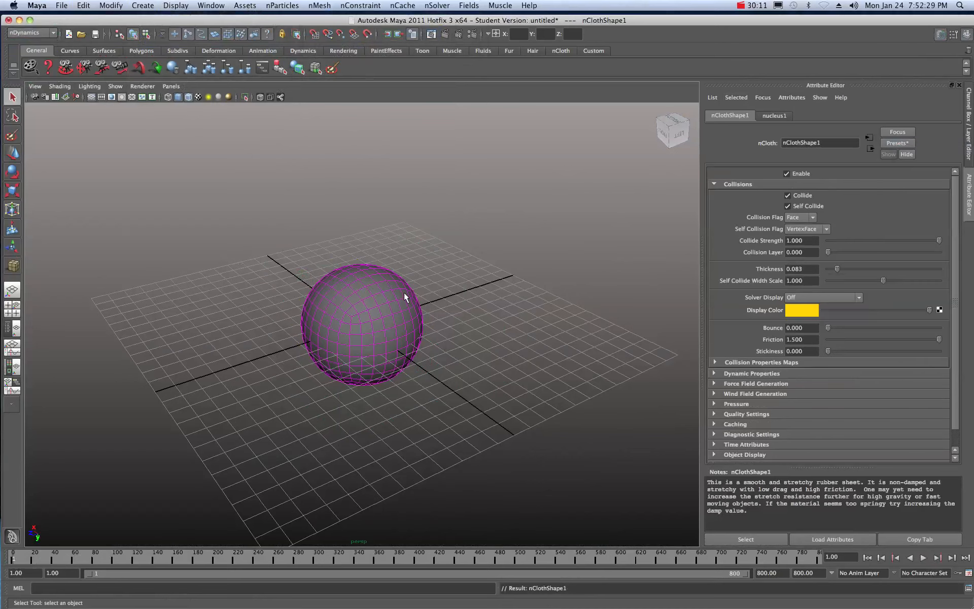
# Create an nParticle emitter of balls at the sphere's centre and turn on X-ray display.
pyautogui.click(282, 5)
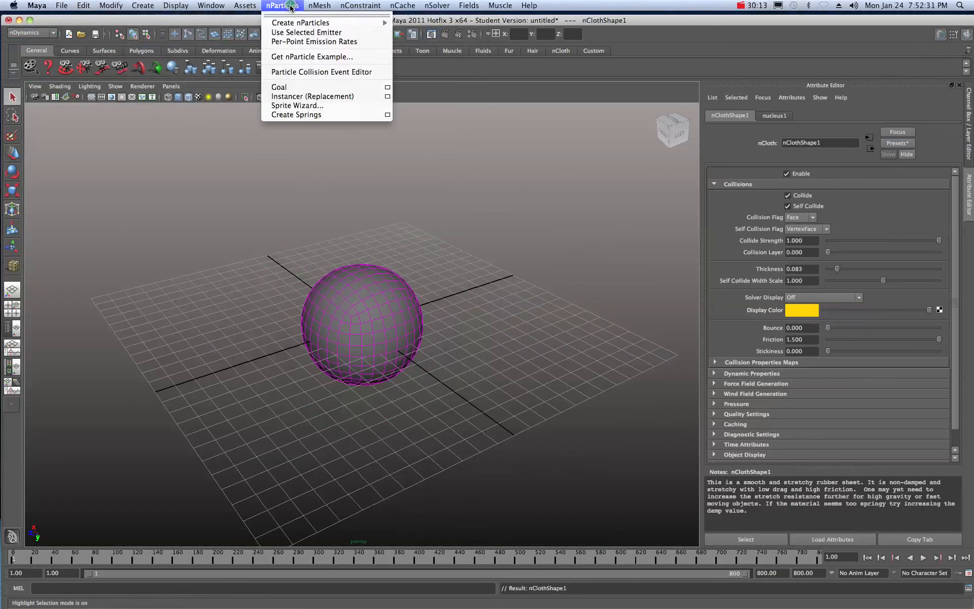
pyautogui.moveTo(285, 23)
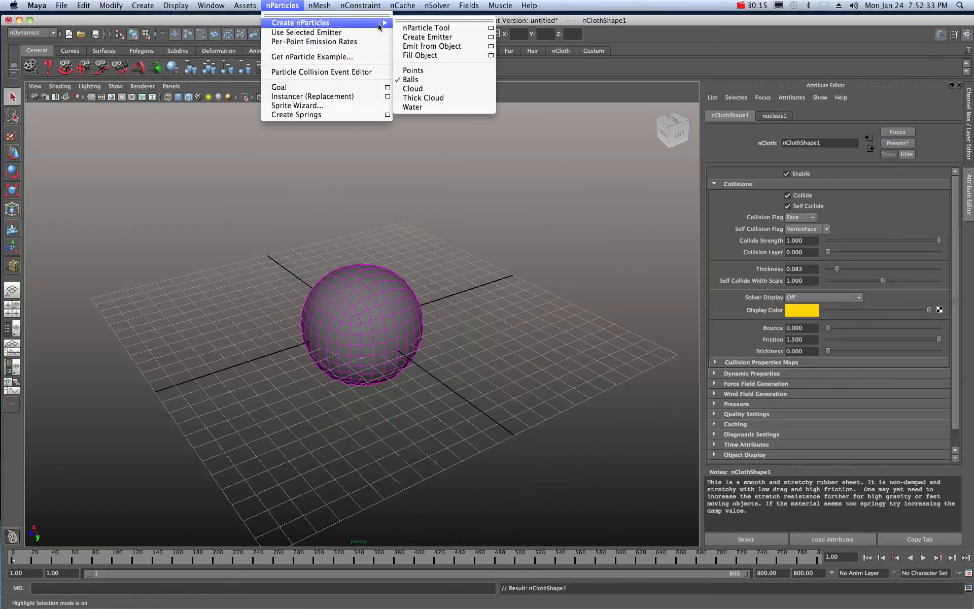
pyautogui.click(439, 41)
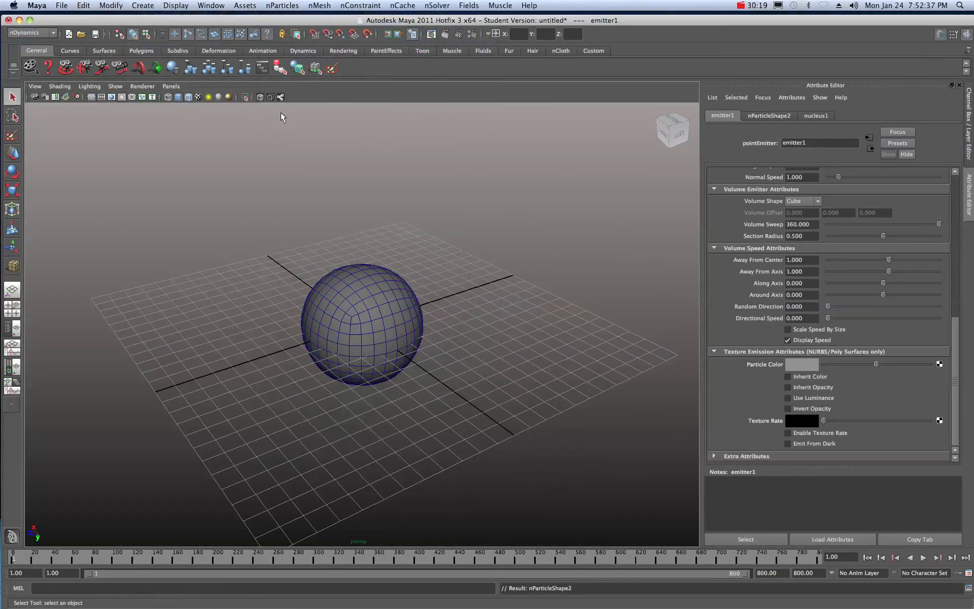
pyautogui.click(259, 98)
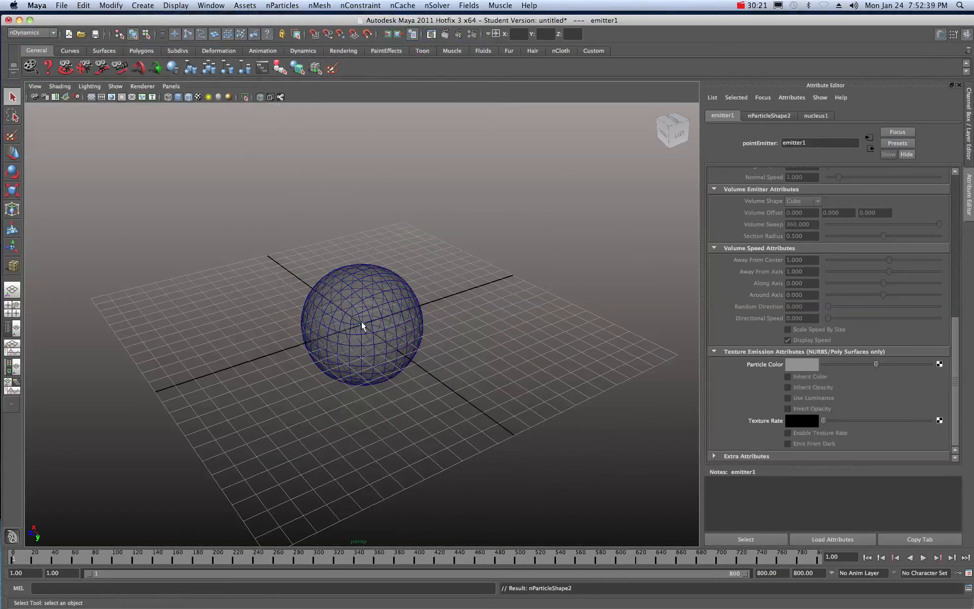
# Play the simulation up to frame 384, viewing the nucleus solver attributes along the way, and rewind to frame 1.
pyautogui.click(923, 558)
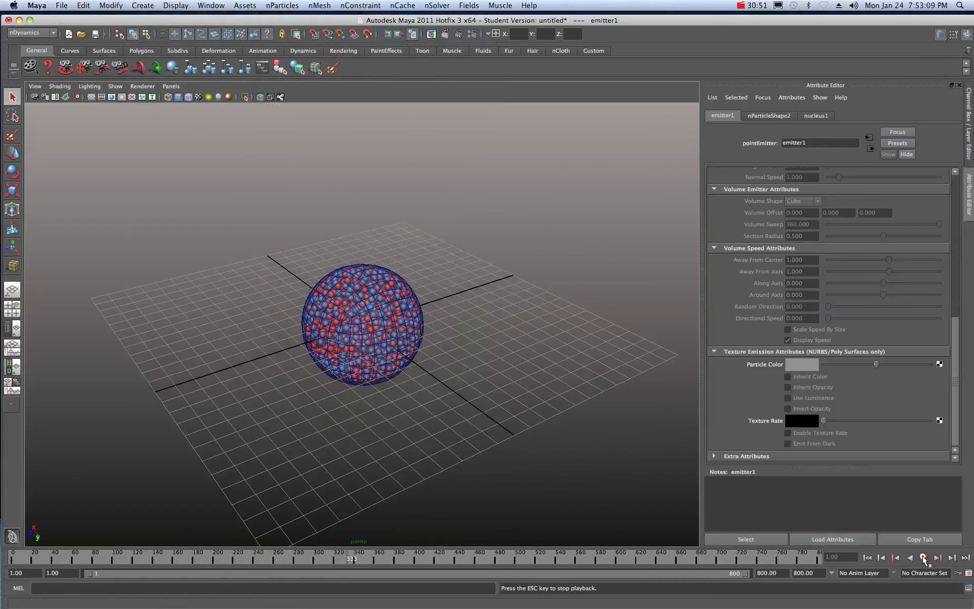
pyautogui.click(923, 558)
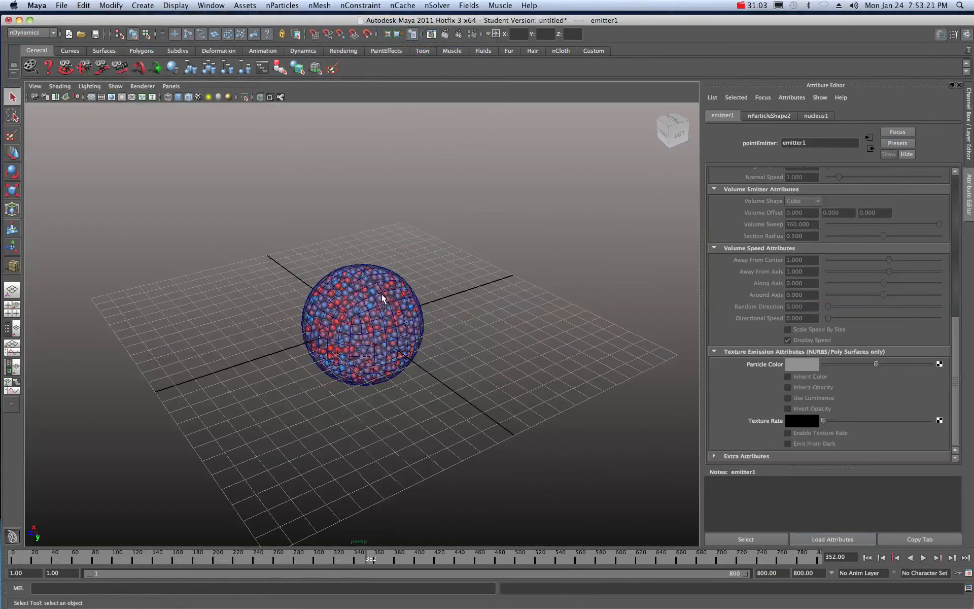
pyautogui.click(817, 117)
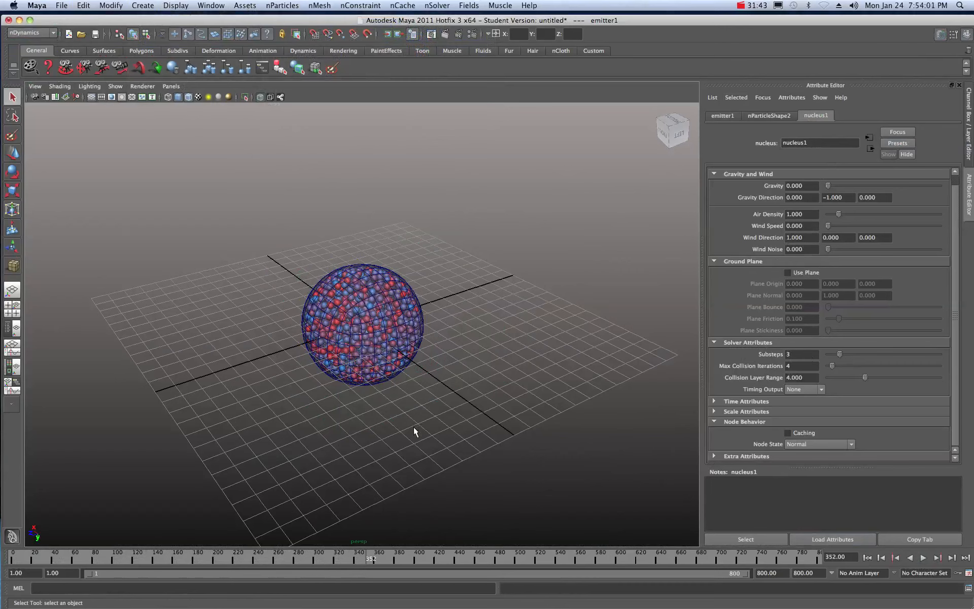
pyautogui.click(923, 558)
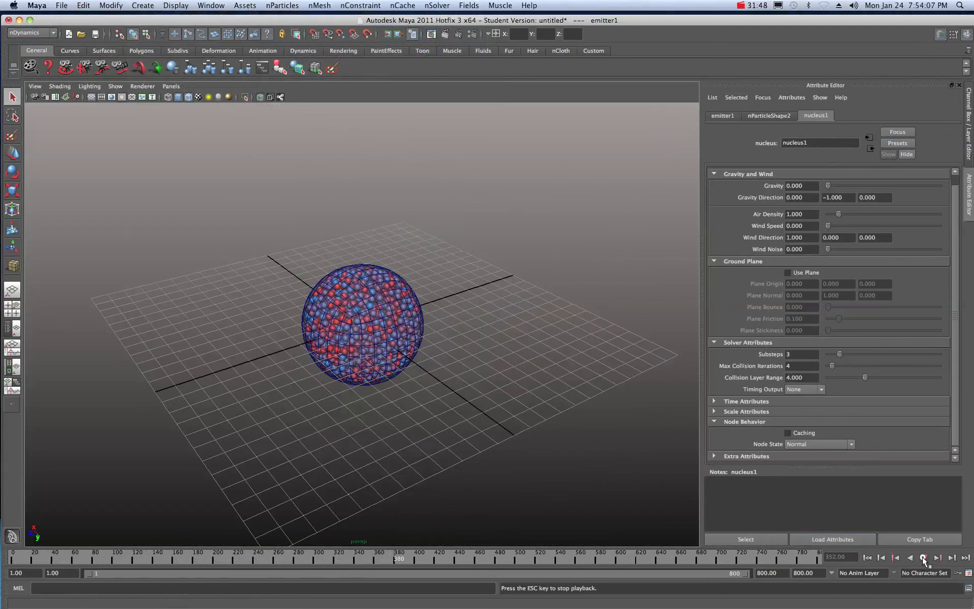
pyautogui.click(923, 558)
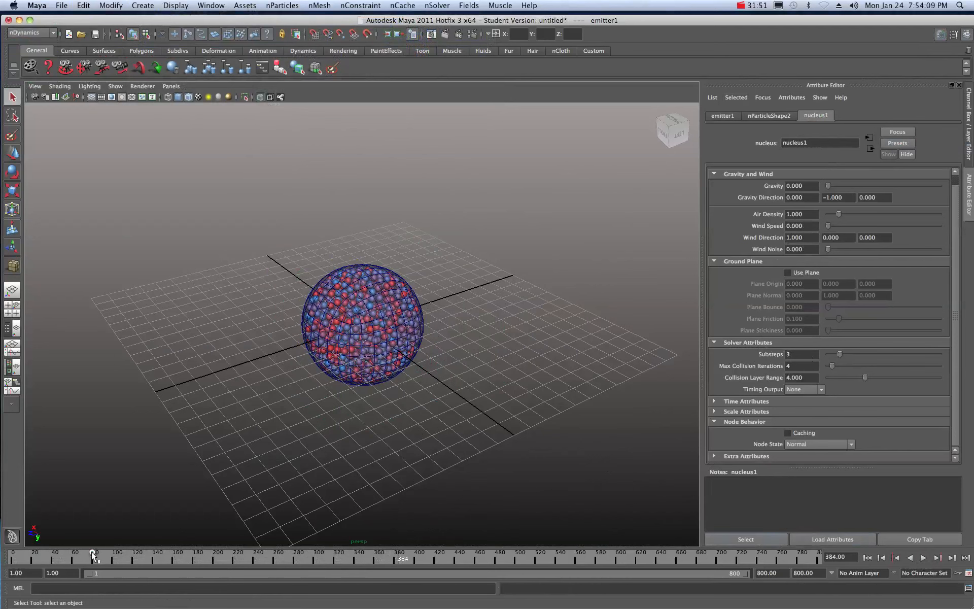
pyautogui.moveTo(91, 556); pyautogui.dragTo(1, 563)
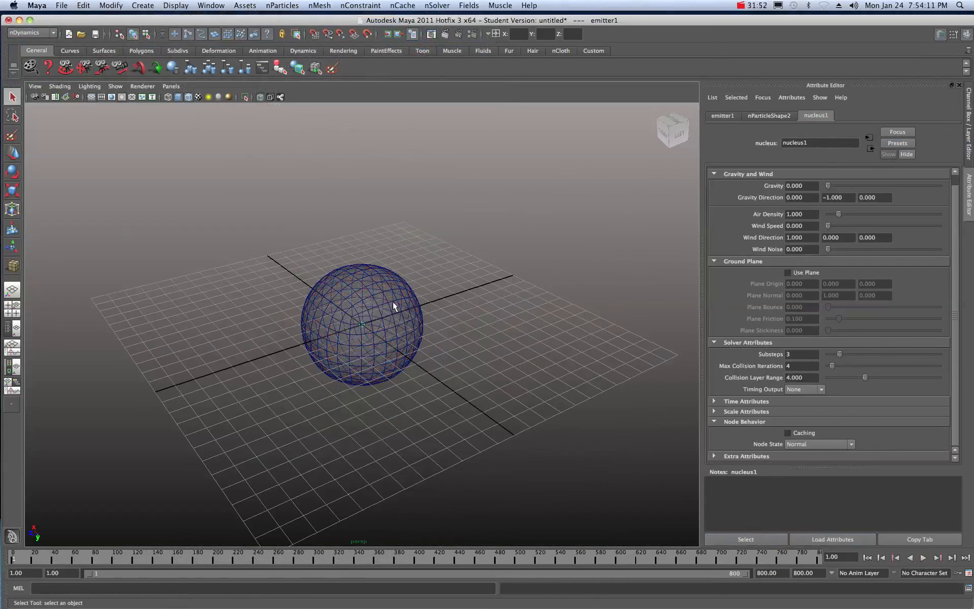
# Turn off X-ray display and select the nCloth sphere.
pyautogui.click(260, 97)
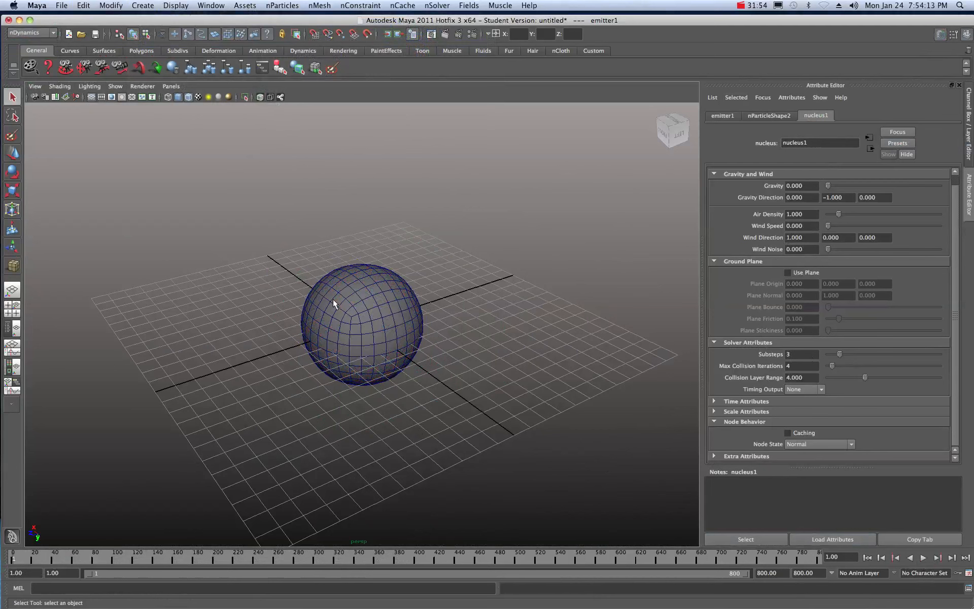
pyautogui.click(349, 310)
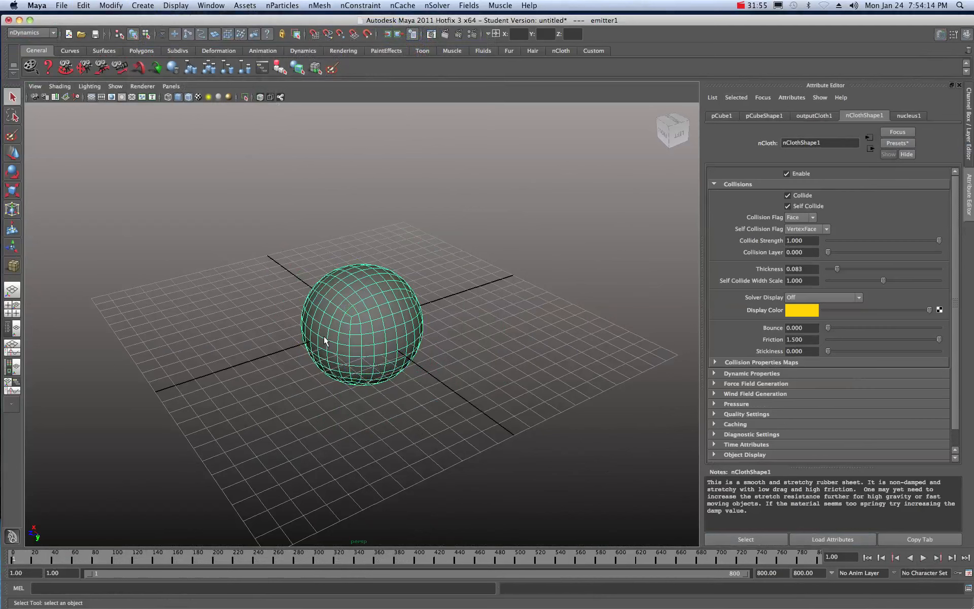
# Select a path of vertices down the sphere's front and across its lower part, and apply a Tearable Surface constraint to them.
pyautogui.rightClick(354, 303)
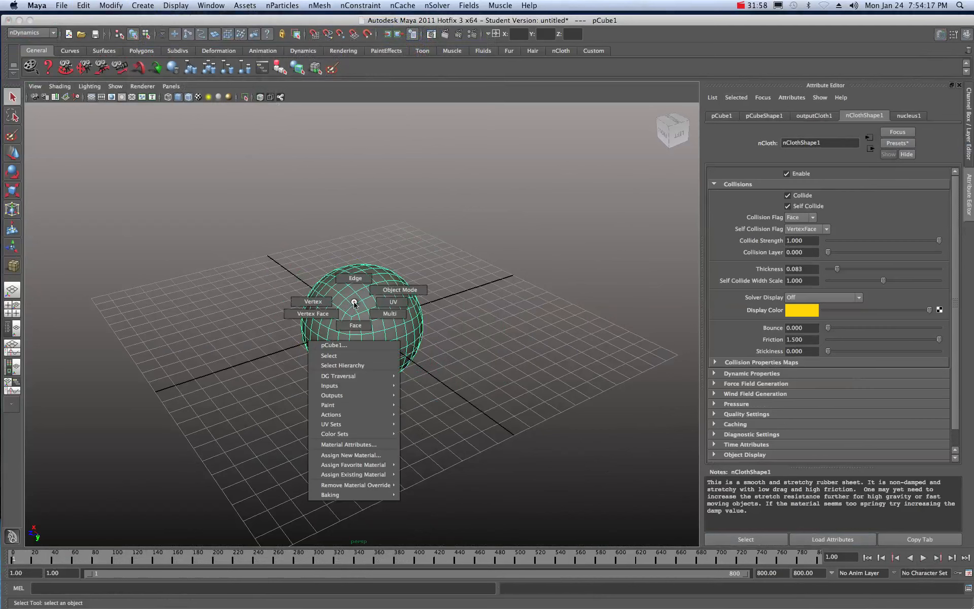
pyautogui.click(321, 303)
pyautogui.scroll(5, 322, 306)
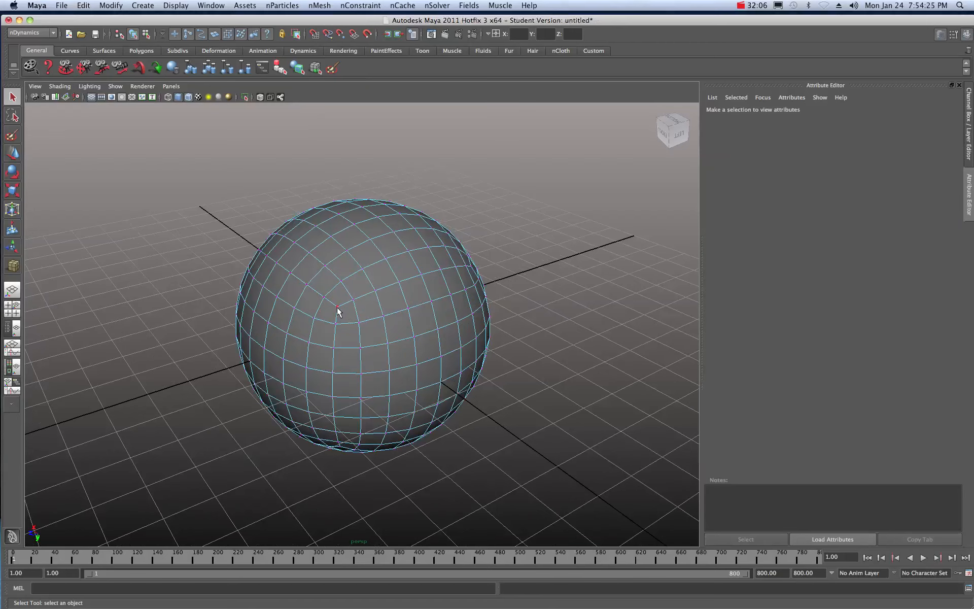
pyautogui.click(337, 307)
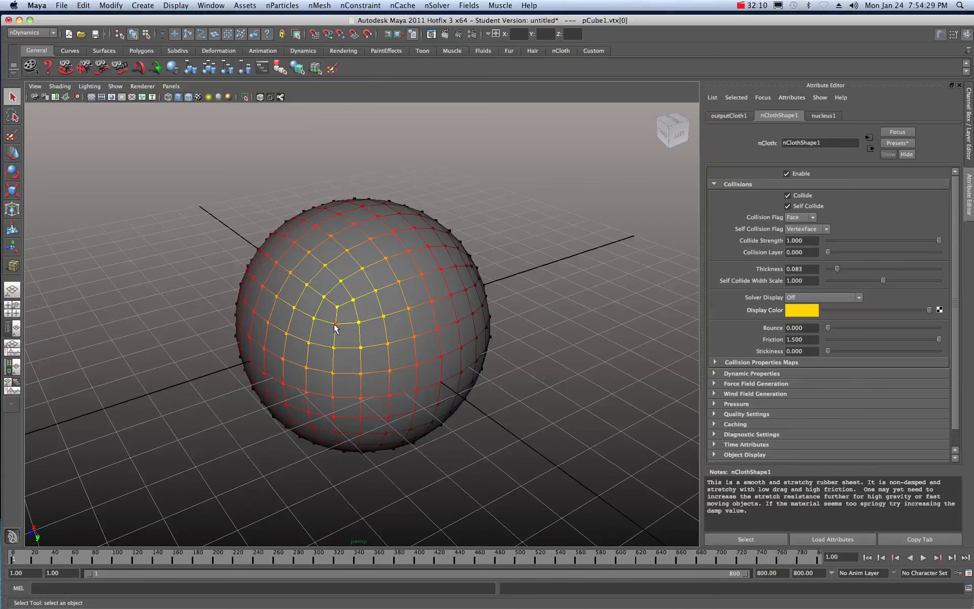
pyautogui.keyDown('shift'); pyautogui.click(335, 348); pyautogui.keyUp('shift')
pyautogui.click(333, 374)
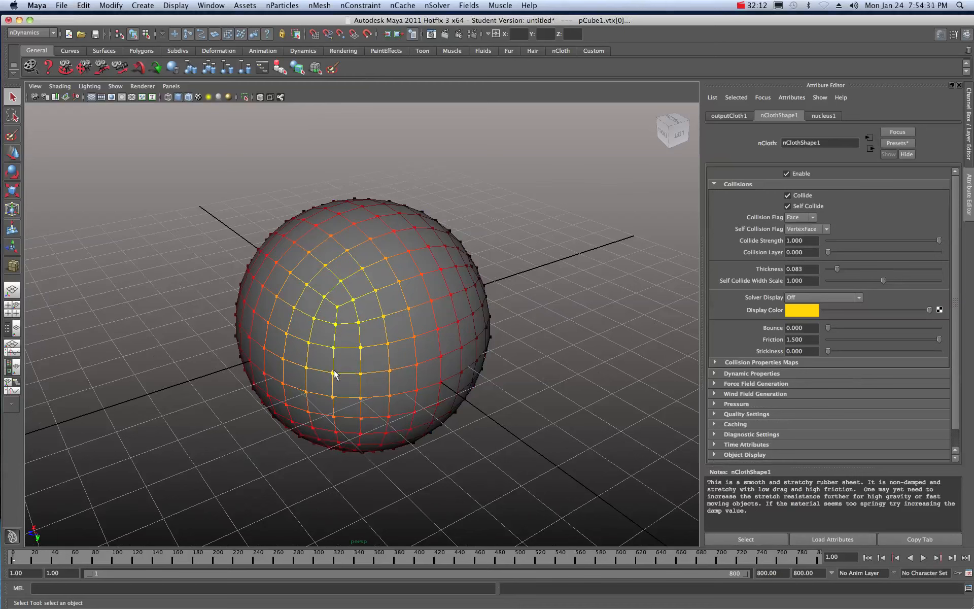
pyautogui.click(333, 398)
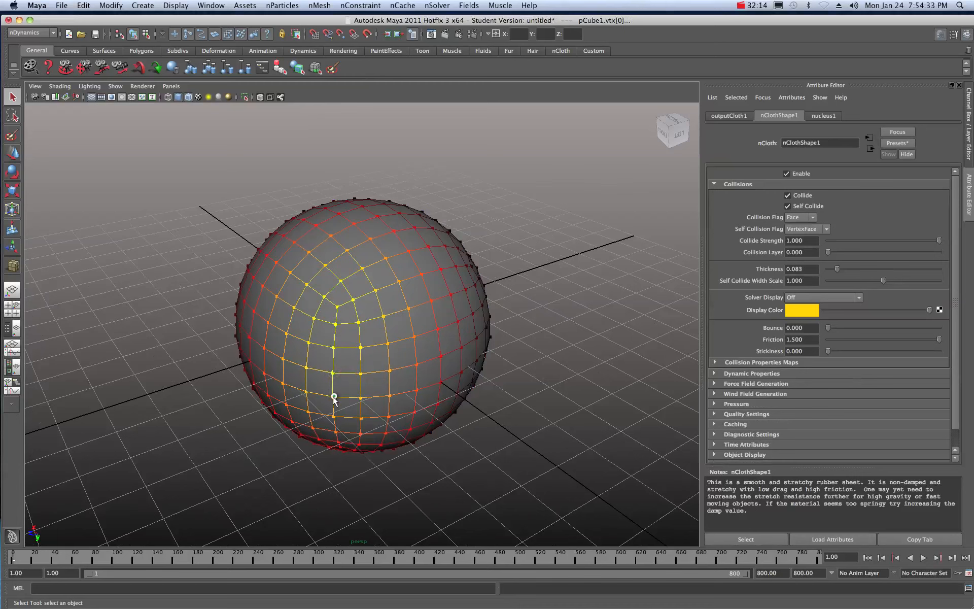
pyautogui.click(390, 397)
pyautogui.click(388, 416)
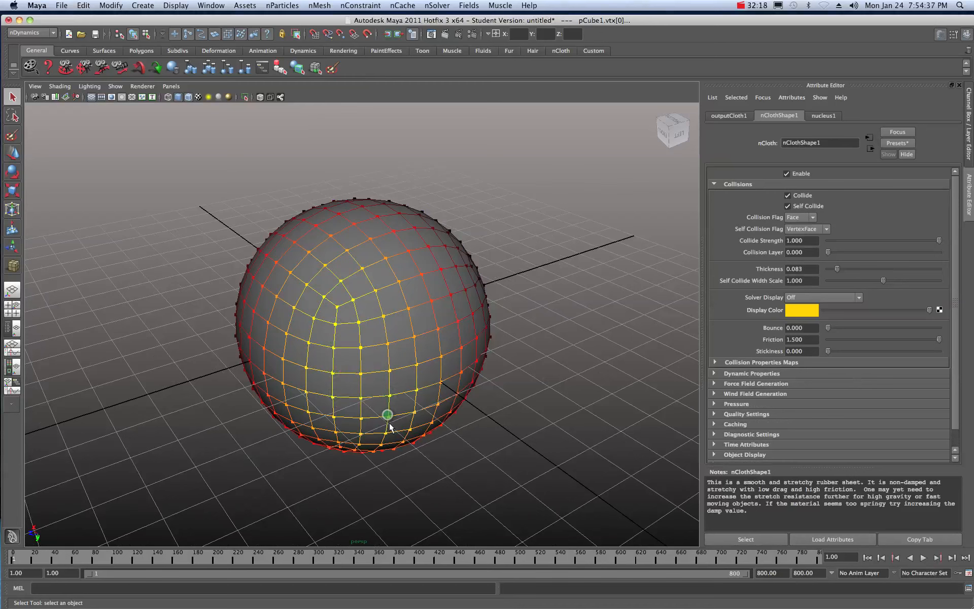
pyautogui.click(414, 411)
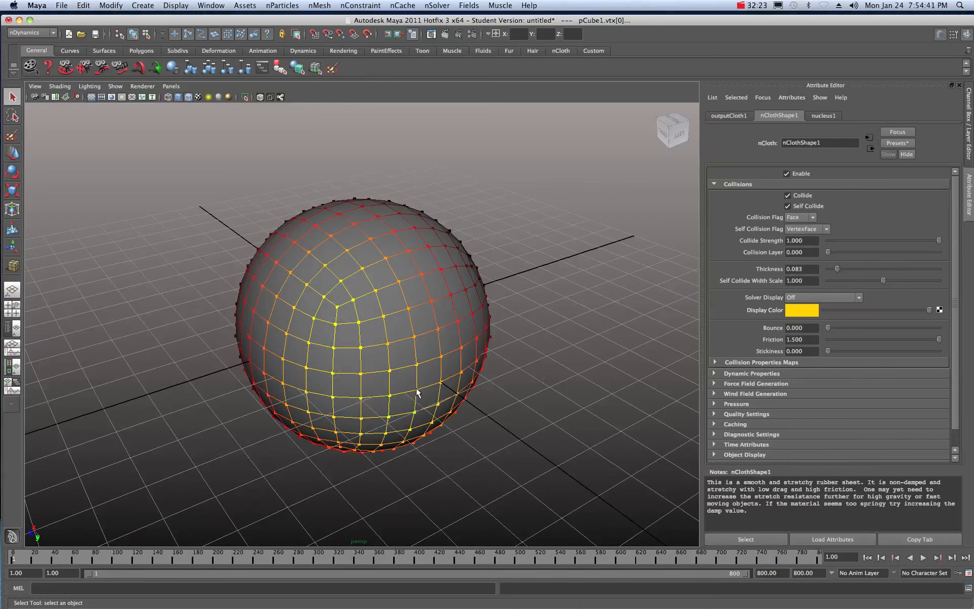
pyautogui.click(440, 355)
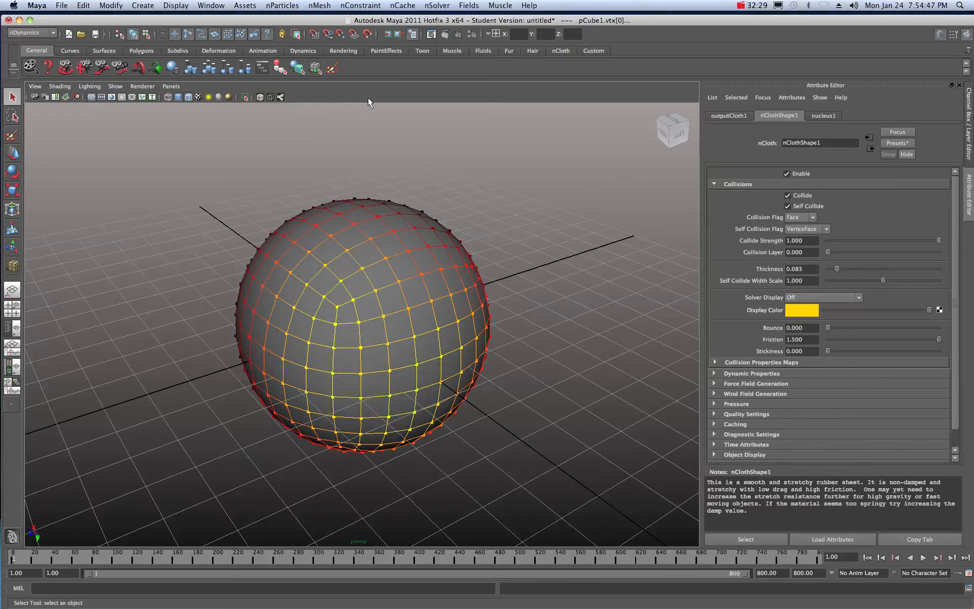
pyautogui.click(367, 6)
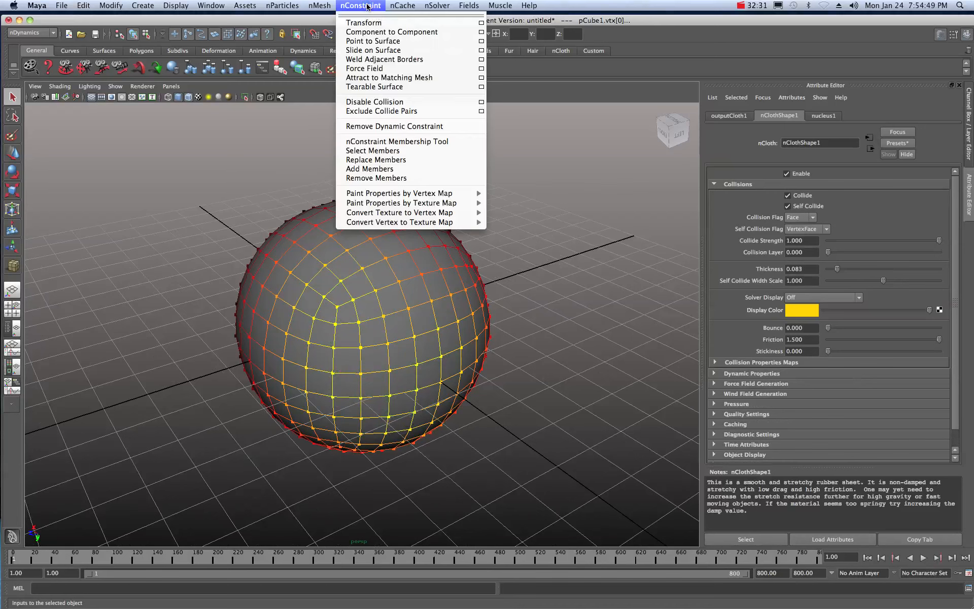
pyautogui.click(382, 86)
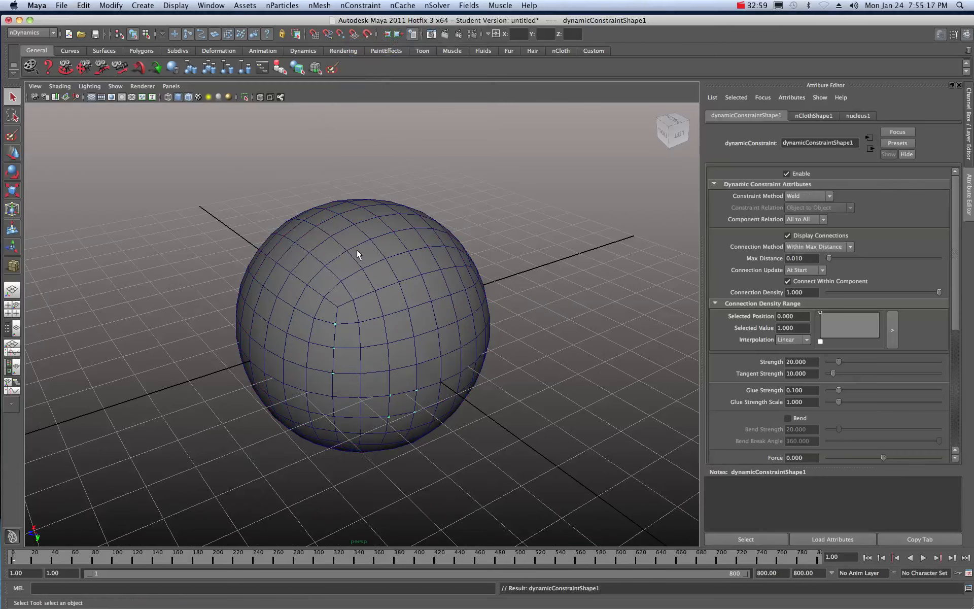
pyautogui.click(361, 6)
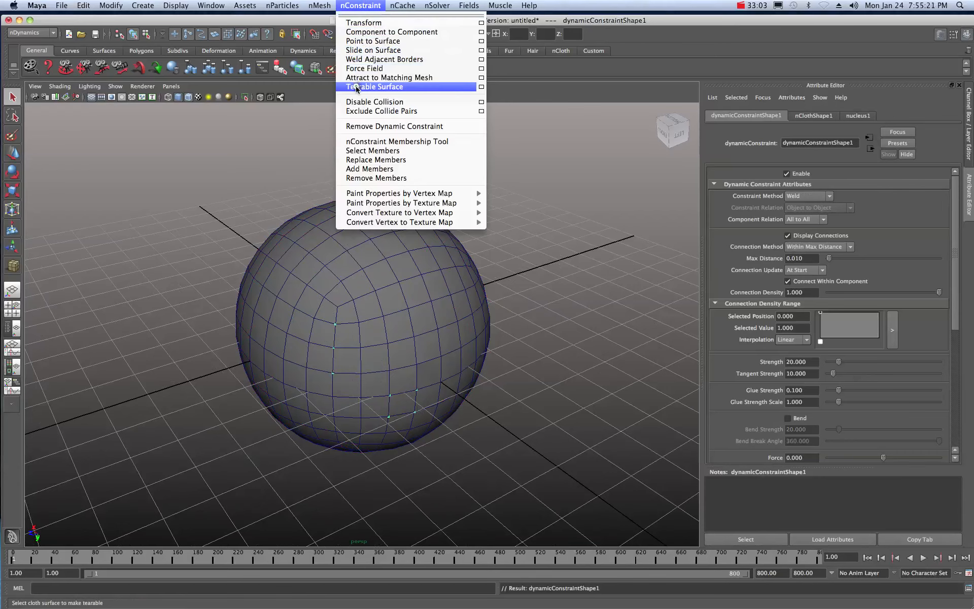
pyautogui.click(360, 6)
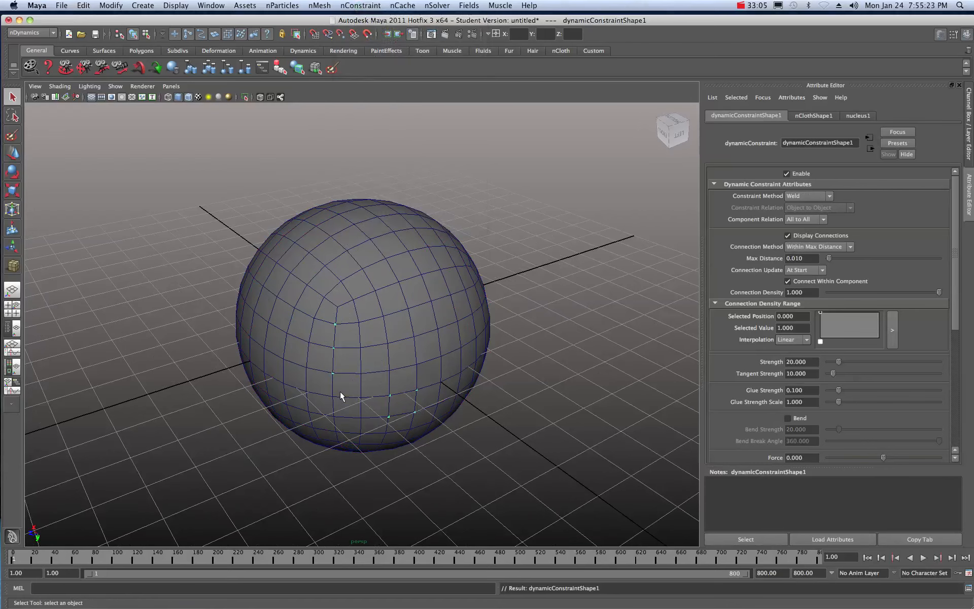
pyautogui.click(360, 5)
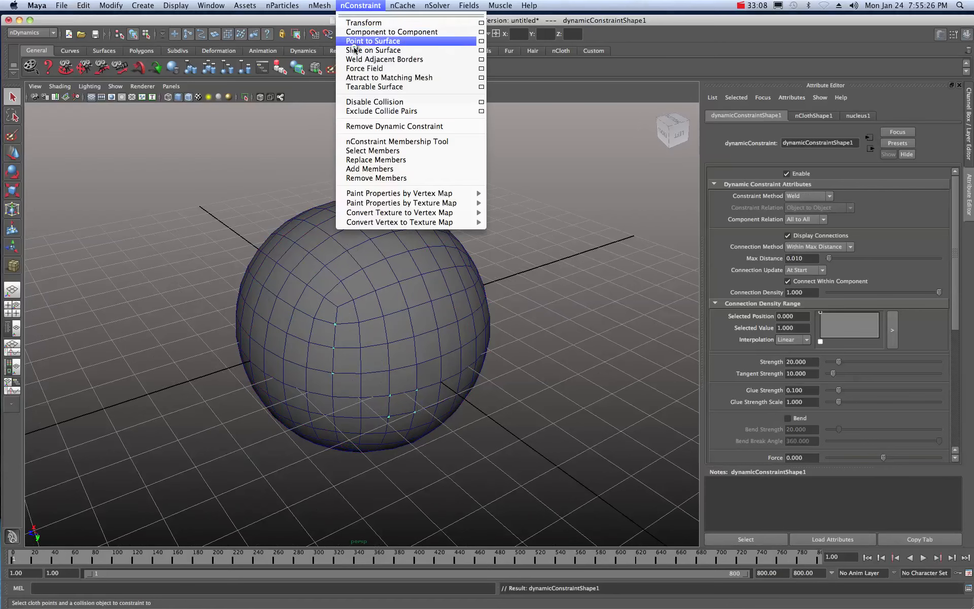
pyautogui.click(355, 6)
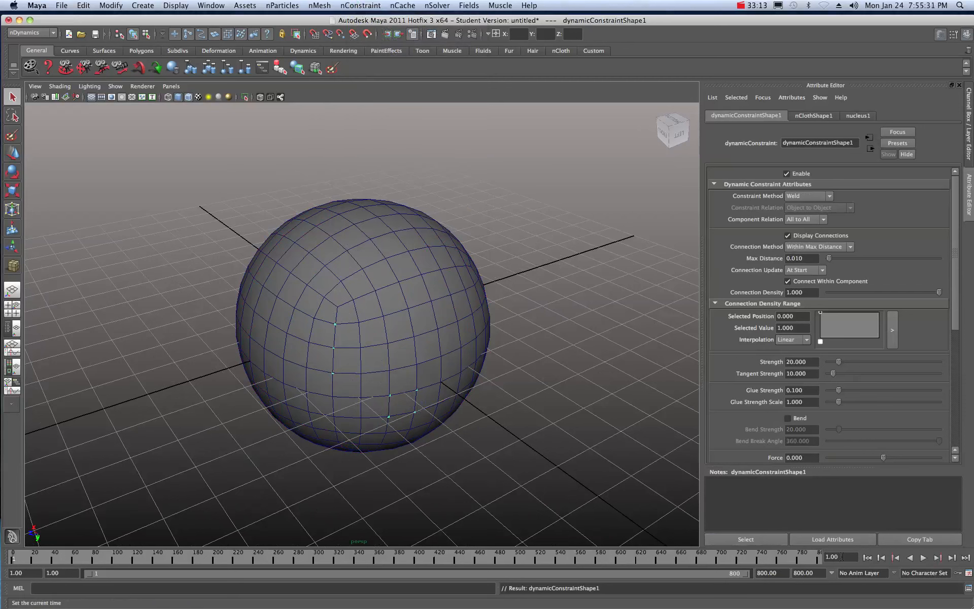
# Turn on X-ray display and play the simulation up to frame 529.
pyautogui.click(923, 558)
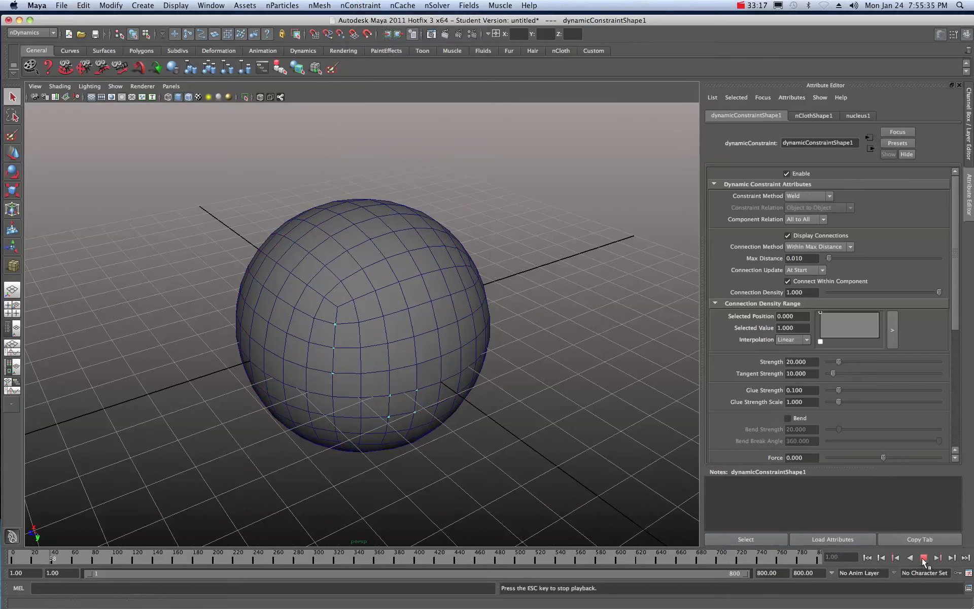
pyautogui.click(923, 557)
pyautogui.click(259, 98)
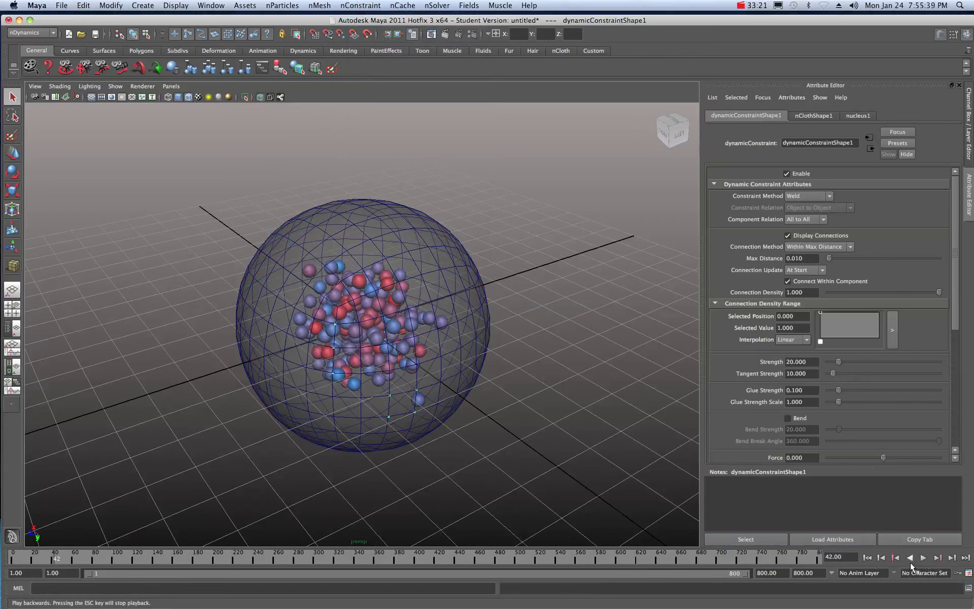
pyautogui.click(922, 557)
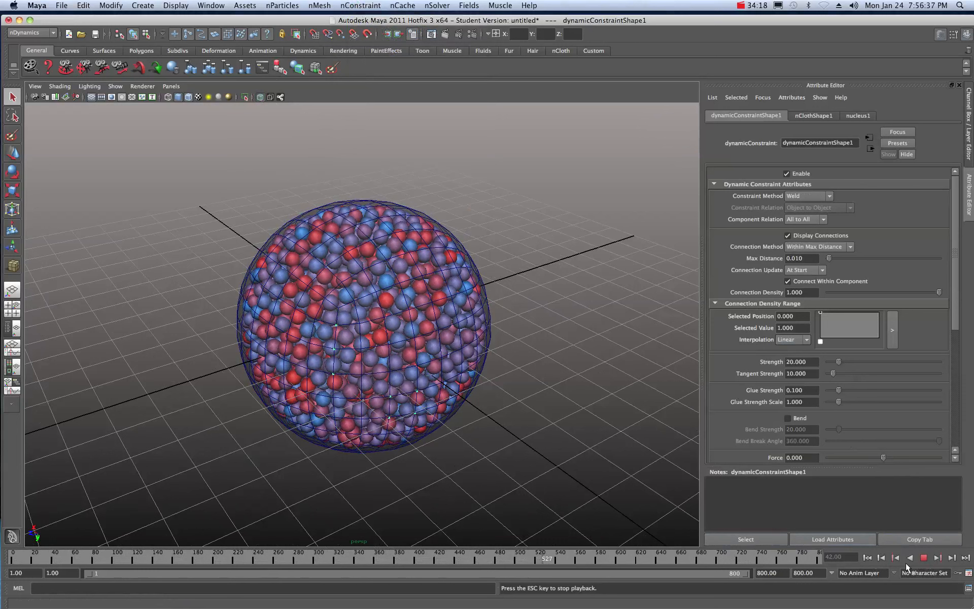
pyautogui.press('Escape')
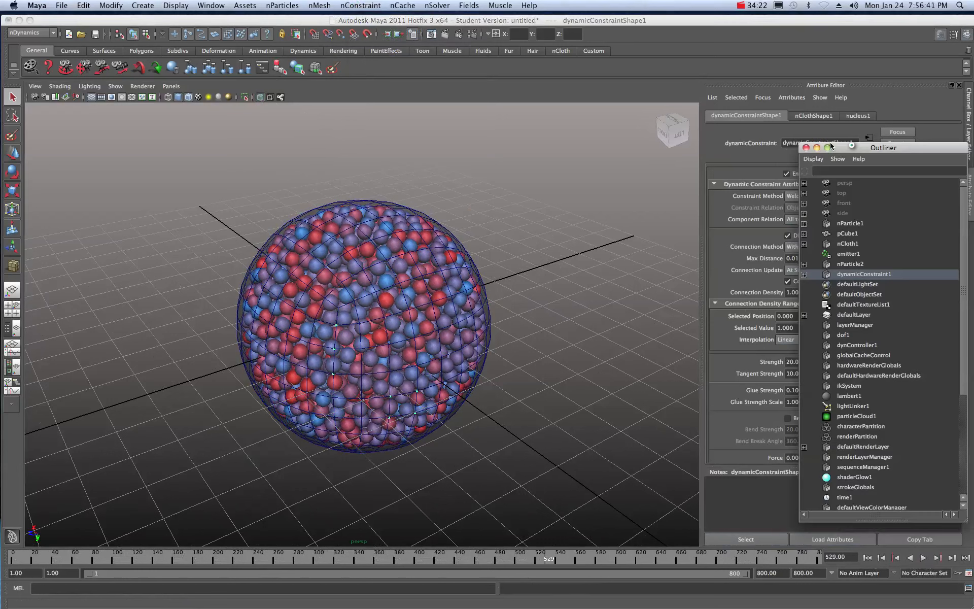
# Select nParticle2 in the Outliner and set its particle radius to 0.300.
pyautogui.moveTo(841, 145); pyautogui.dragTo(583, 120)
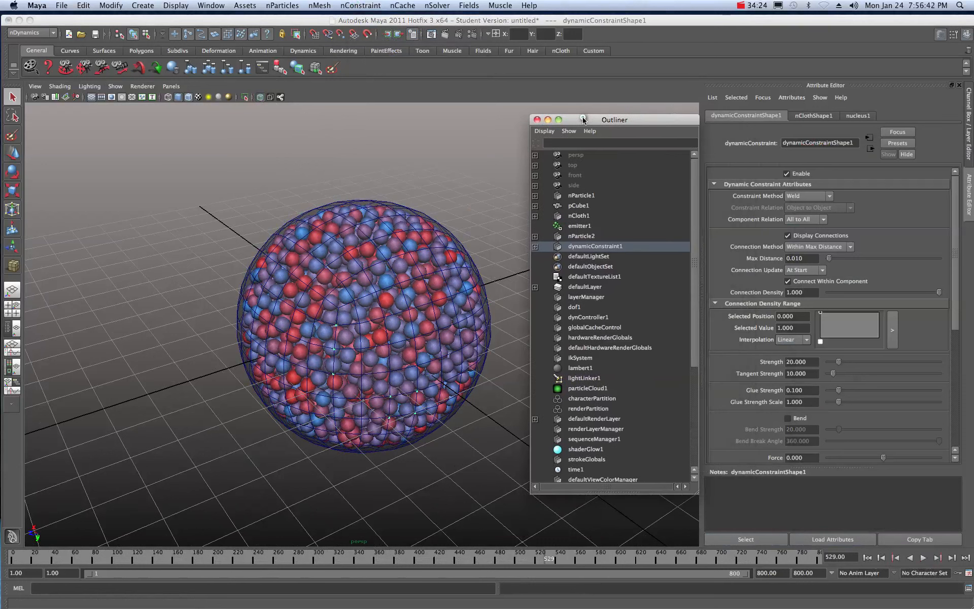
pyautogui.click(573, 232)
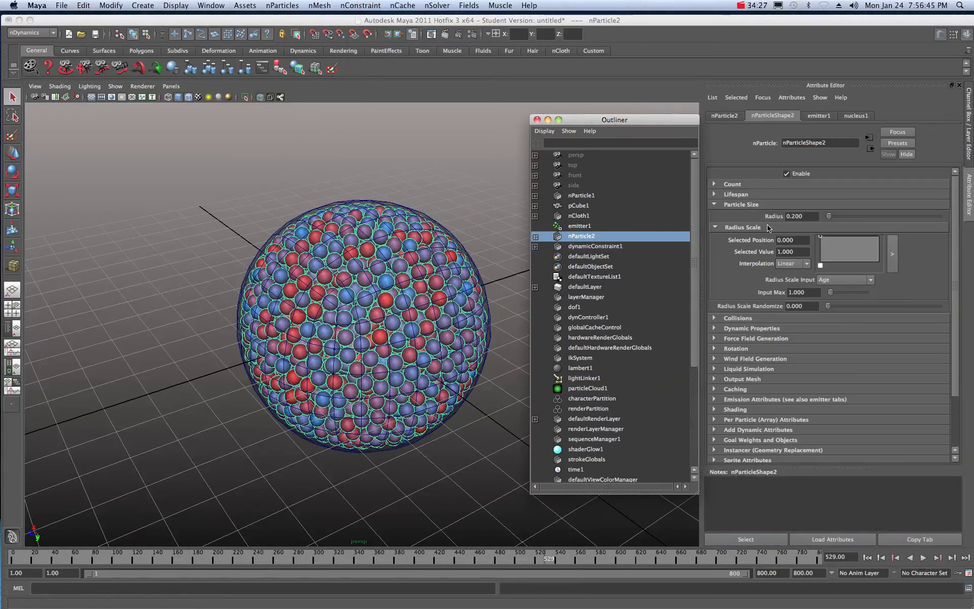
pyautogui.click(793, 217)
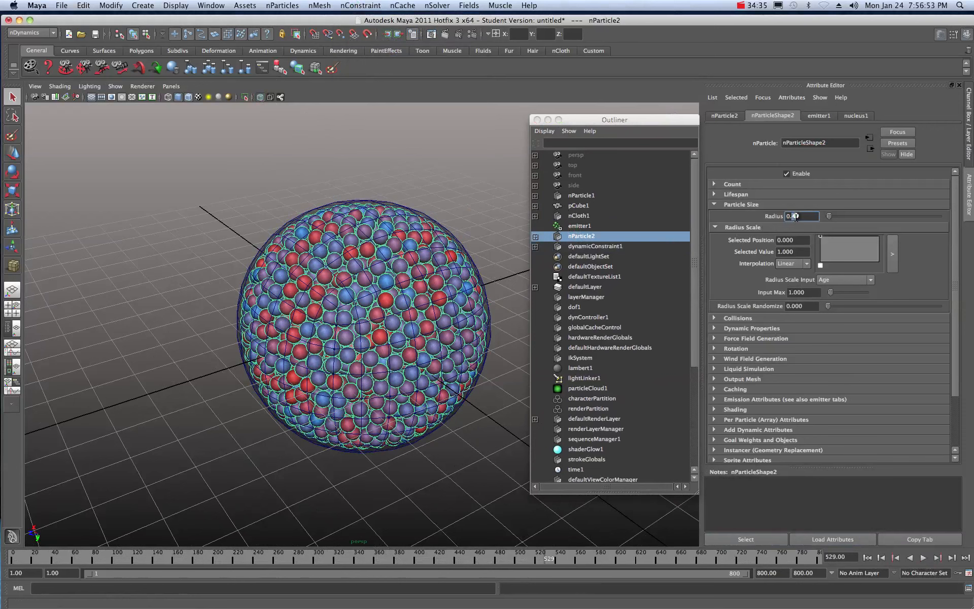
pyautogui.write('0.300')
pyautogui.press('Tab')
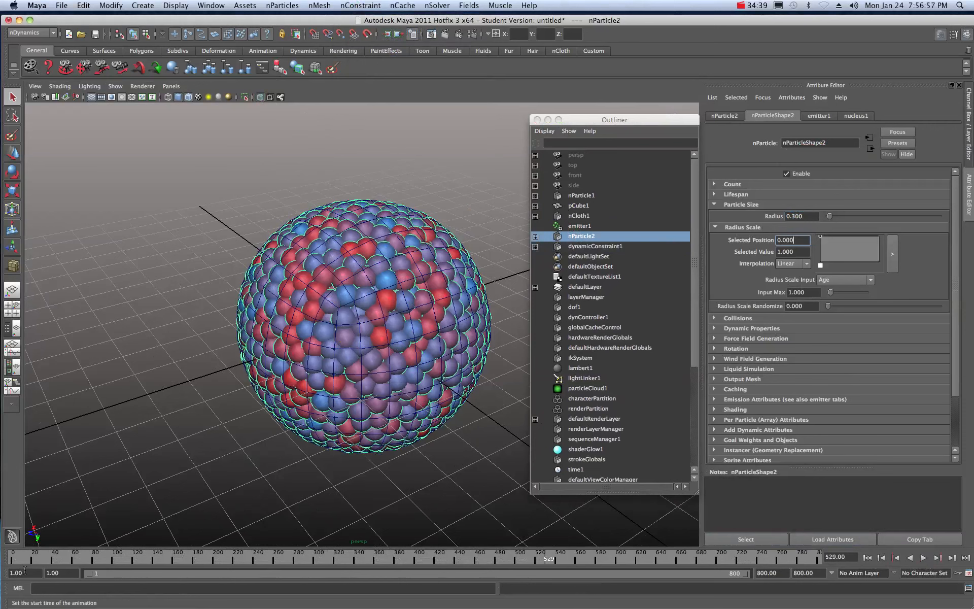
# Rewind to frame 1 and play the simulation up to frame 383, moving the Outliner out of the way.
pyautogui.click(13, 558)
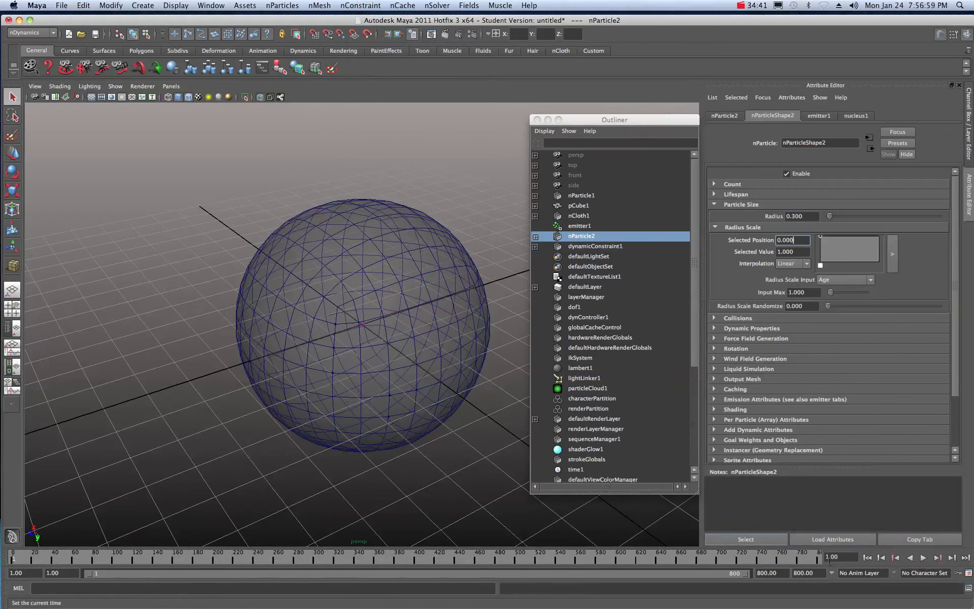
pyautogui.click(924, 557)
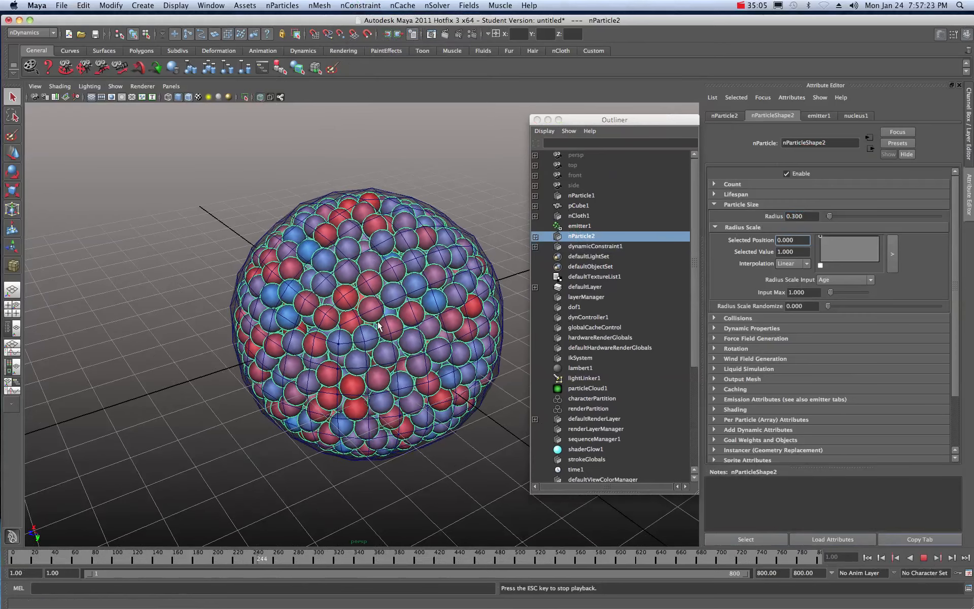
pyautogui.moveTo(599, 121); pyautogui.dragTo(914, 146)
pyautogui.click(671, 278)
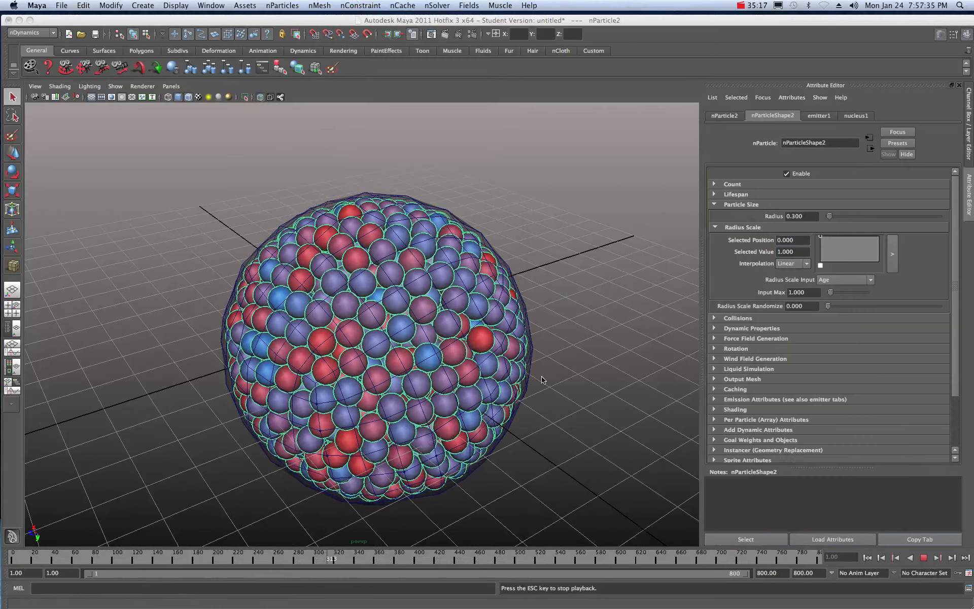
pyautogui.scroll(-2, 542, 380)
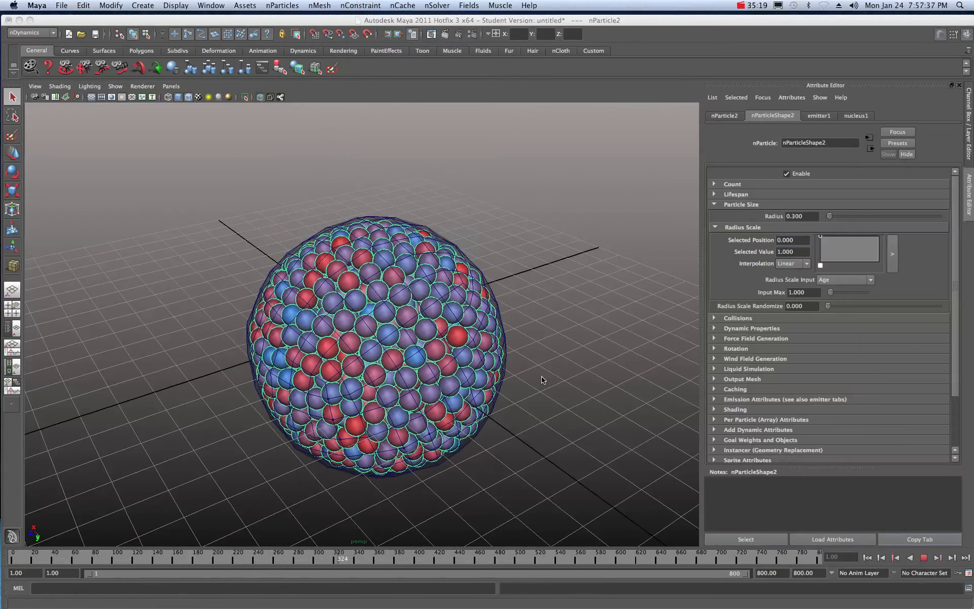
pyautogui.scroll(-2, 541, 379)
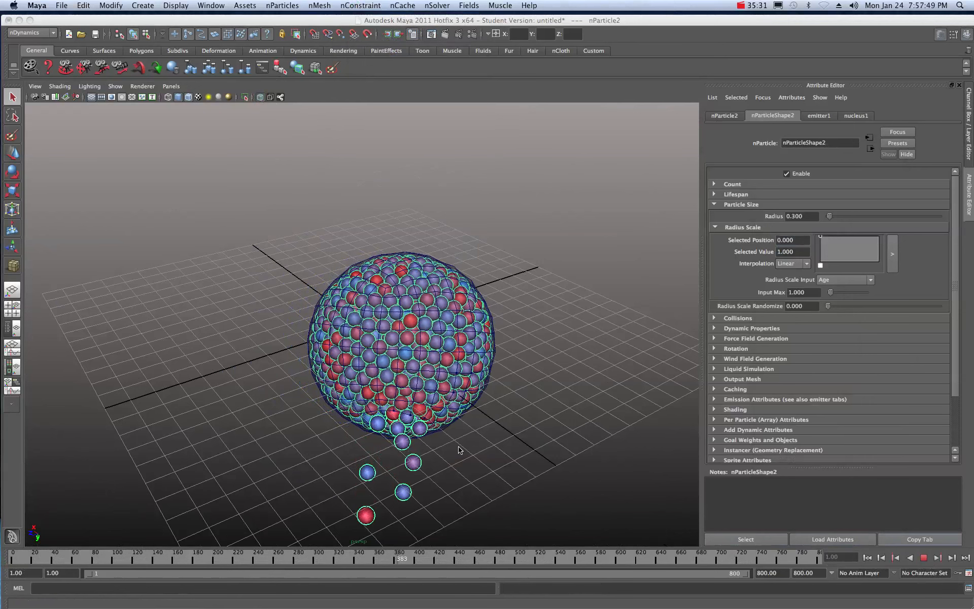
pyautogui.press('Escape')
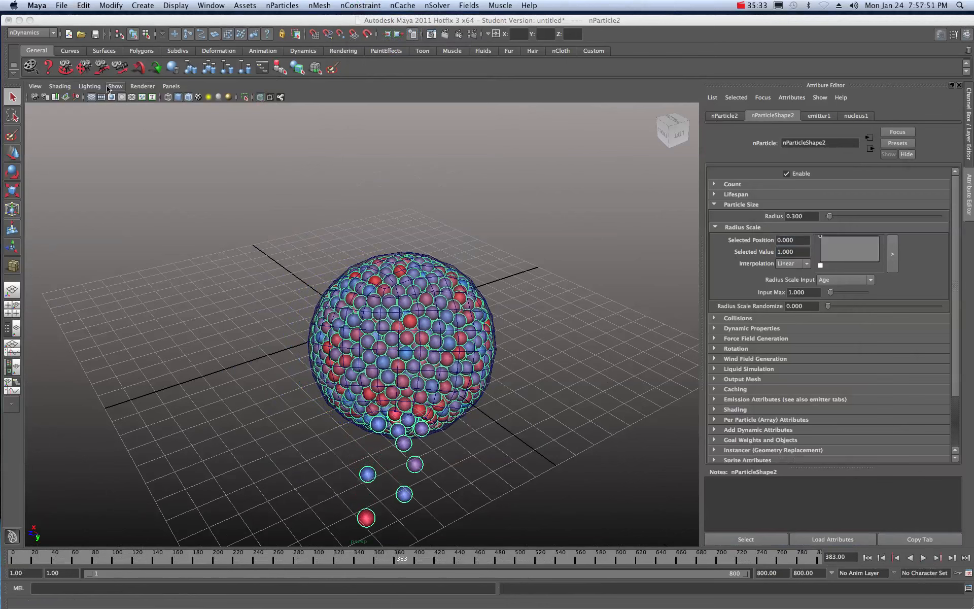
# Turn off X-ray display and examine the tear in the sphere's lower surface and the escaping balls.
pyautogui.click(260, 97)
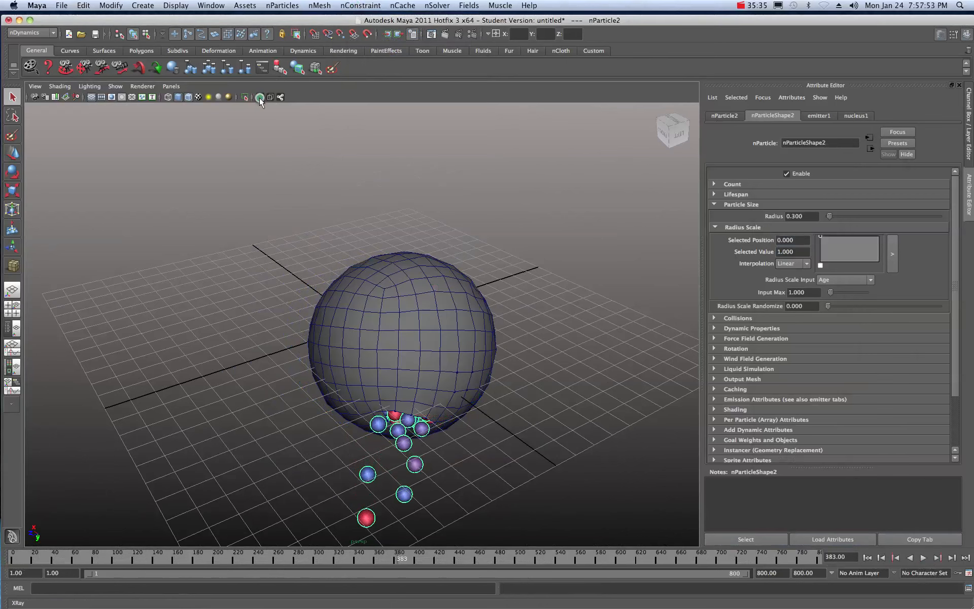
pyautogui.click(64, 69)
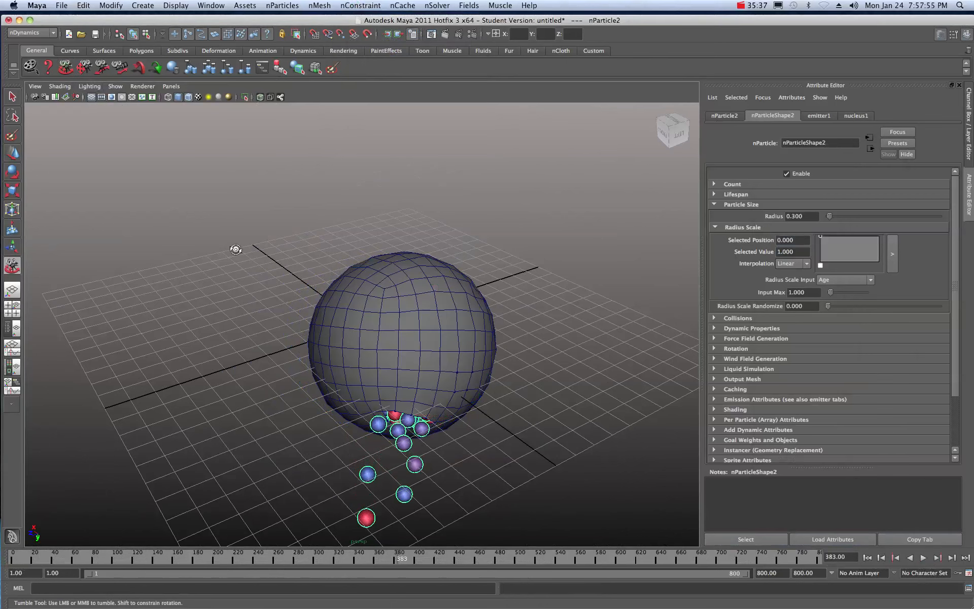
pyautogui.moveTo(355, 238); pyautogui.dragTo(250, 244)
pyautogui.scroll(5, 303, 263)
pyautogui.moveTo(437, 322); pyautogui.dragTo(406, 322)
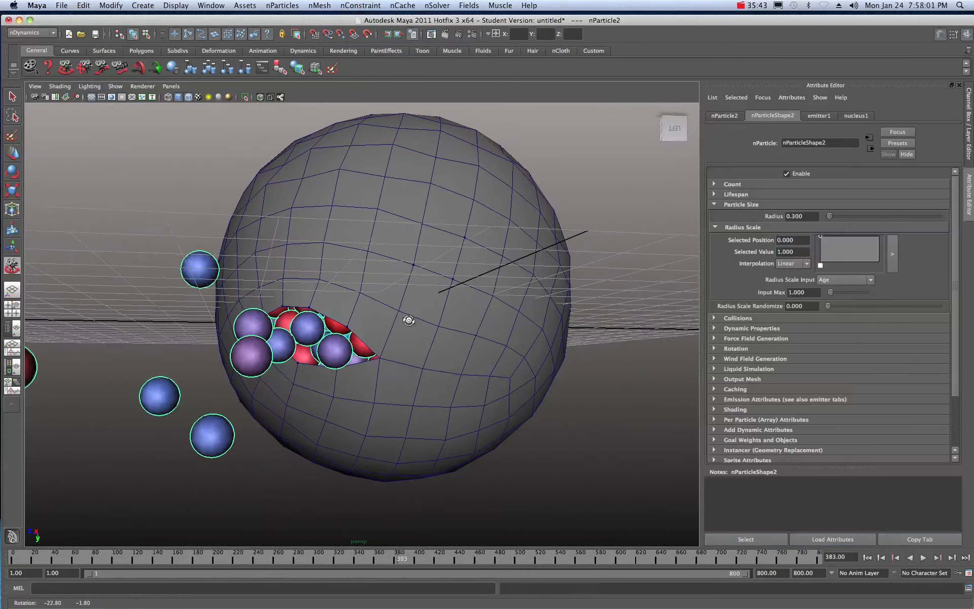
pyautogui.scroll(-3, 406, 318)
pyautogui.moveTo(390, 270); pyautogui.dragTo(370, 302)
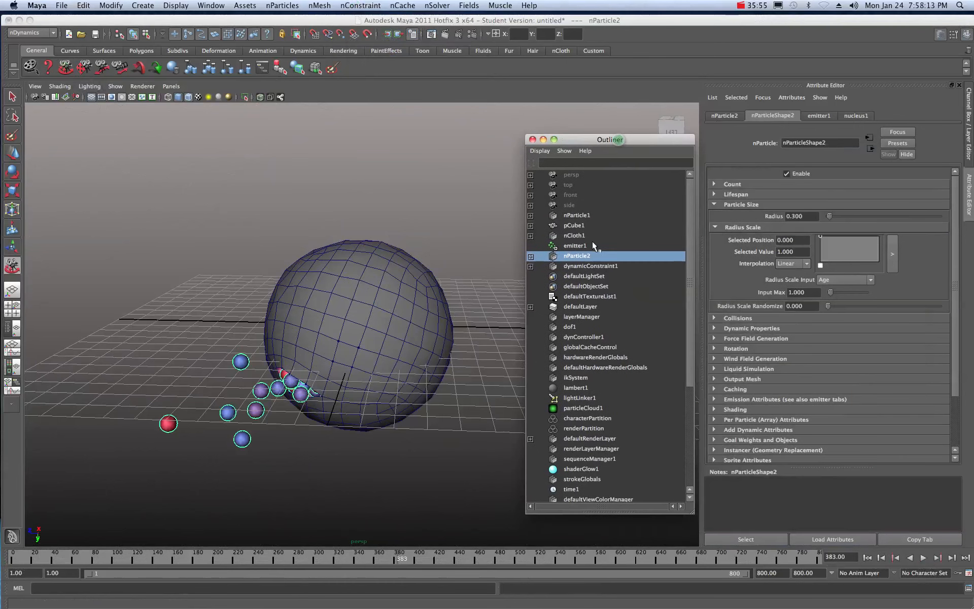
# Select dynamicConstraint1 to show its attributes and clear the Outliner from the view.
pyautogui.click(575, 265)
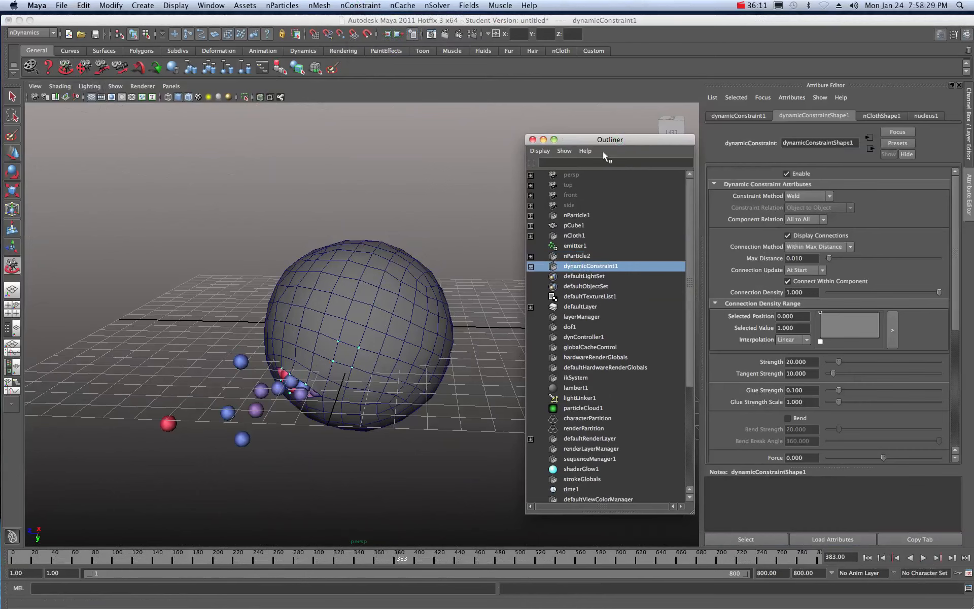
pyautogui.moveTo(586, 140); pyautogui.dragTo(672, 141)
pyautogui.click(617, 139)
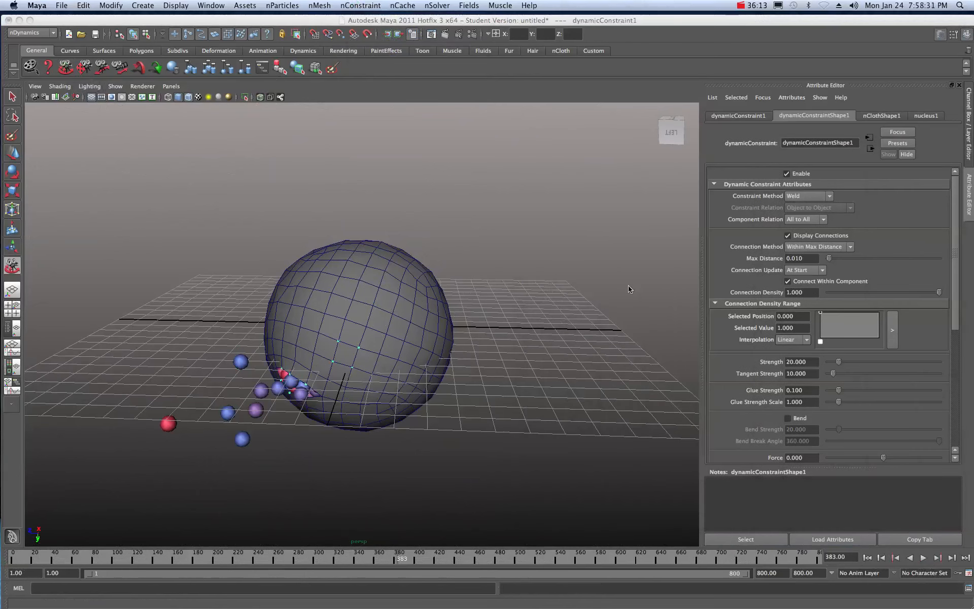